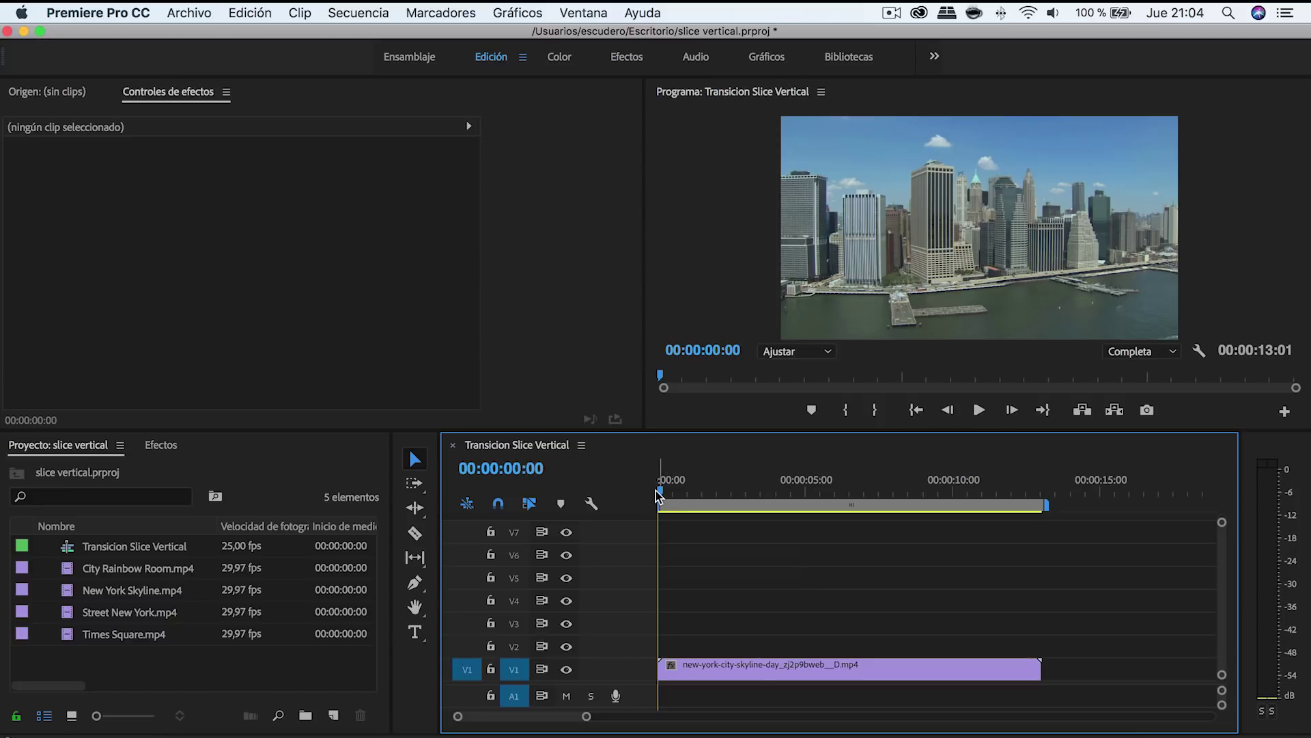
- Set the playhead to 00:00:12:01 and drop Times Square.mp4 onto V2 there
left_click_drag(661, 493, 1044, 512)
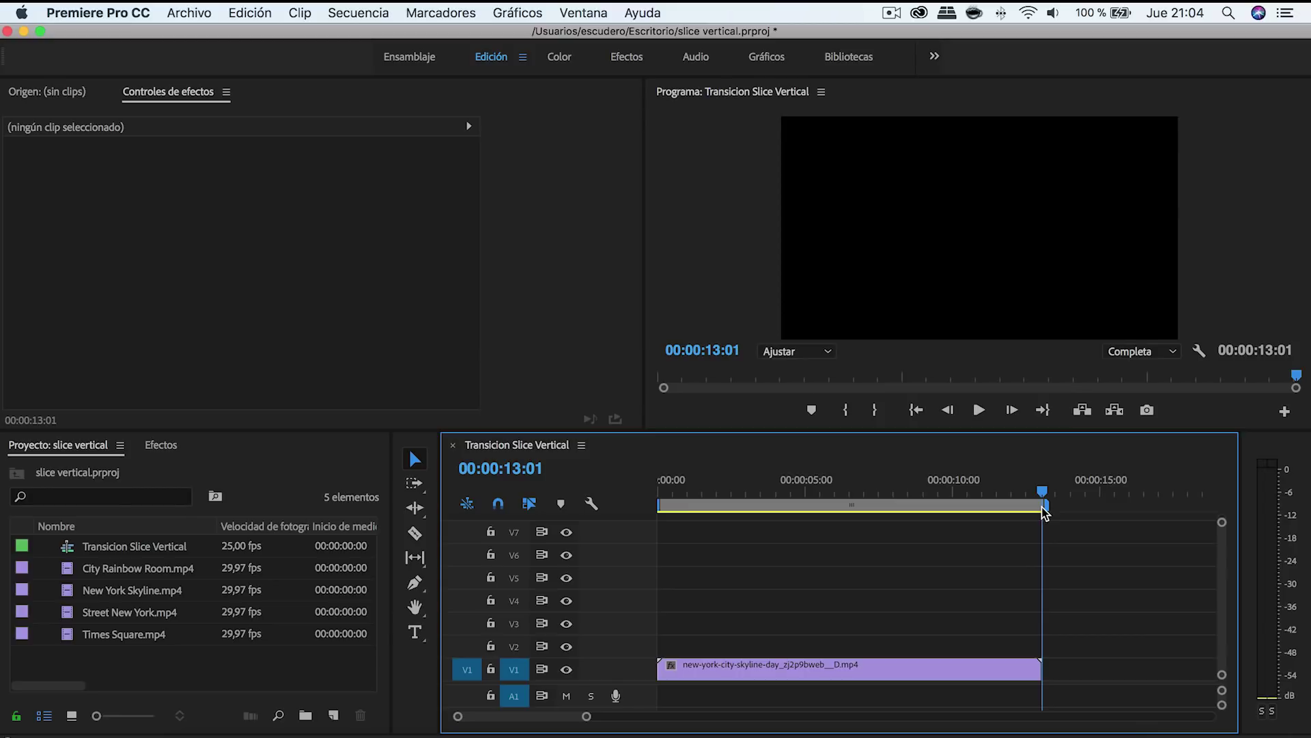
key("Left")
key("Left")
key("Left")
key("Left")
key("Left")
key("Left")
key("Left")
key("Left")
key("Left")
key("Left")
key("Left")
key("Left")
key("Left")
key("Left")
key("Left")
key("Left")
key("Left")
key("Left")
key("Left")
key("Left")
key("Left")
key("Left")
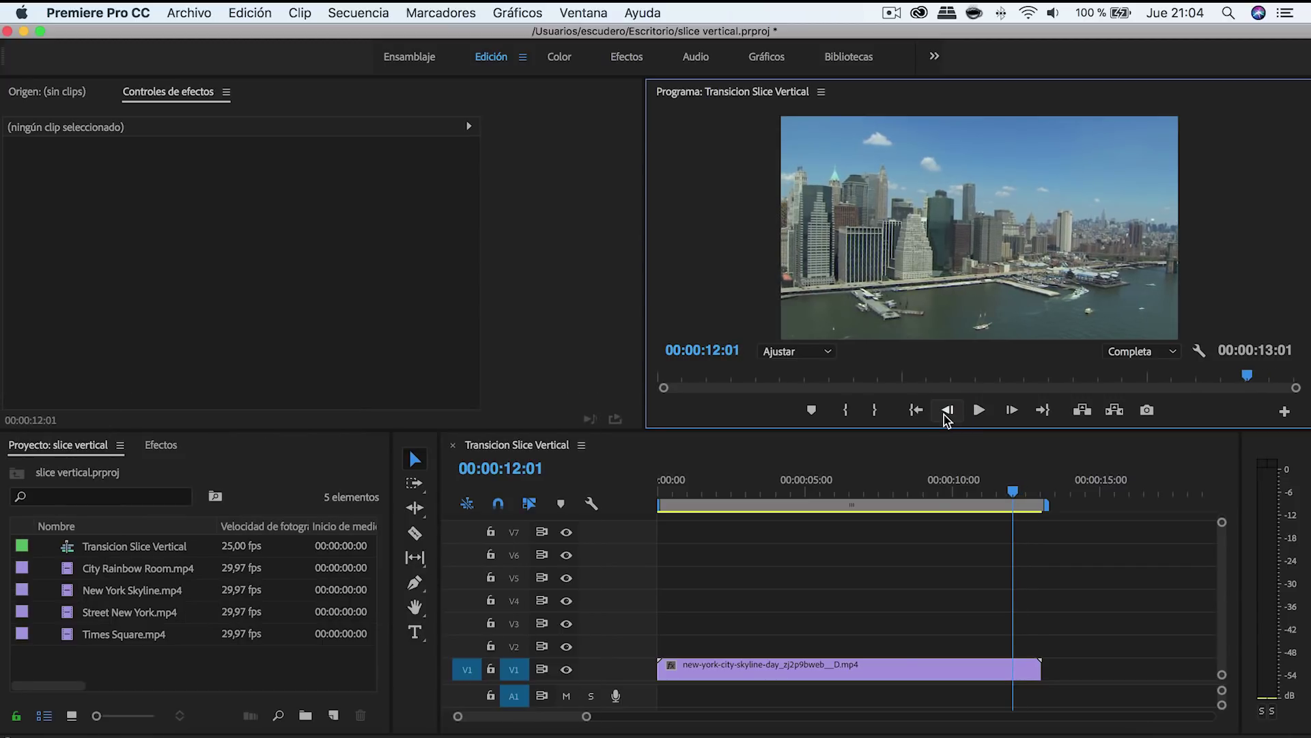
left_click_drag(586, 716, 551, 717)
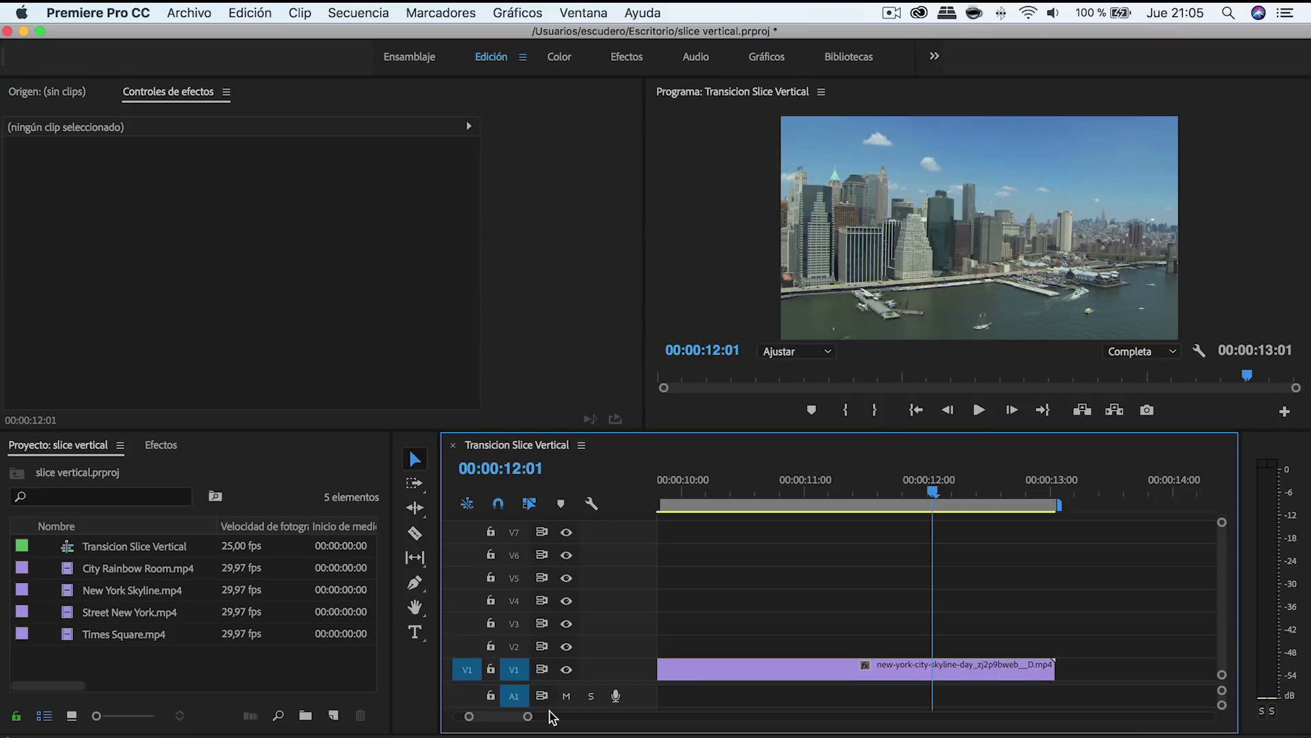
left_click_drag(108, 638, 940, 649)
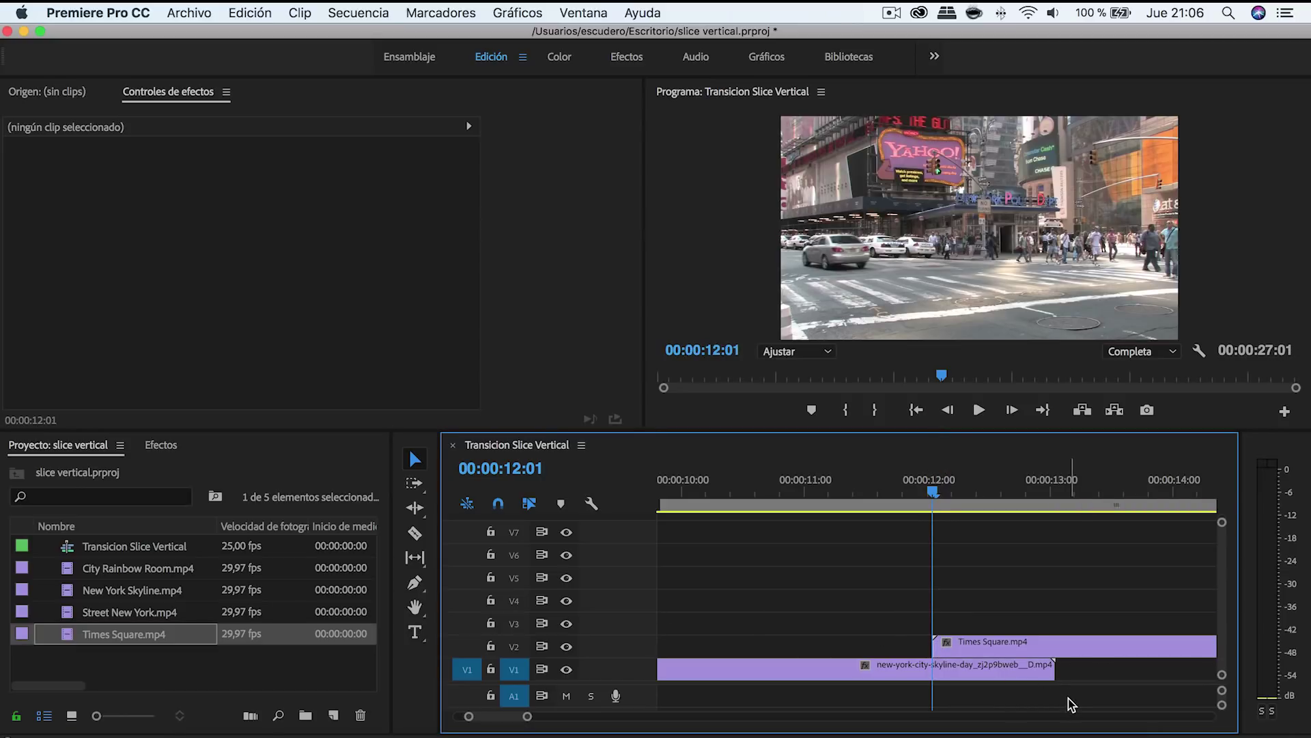
- Razor-cut the V2 Times Square clip at the skyline clip's end, then return to the Selection tool
left_click(416, 534)
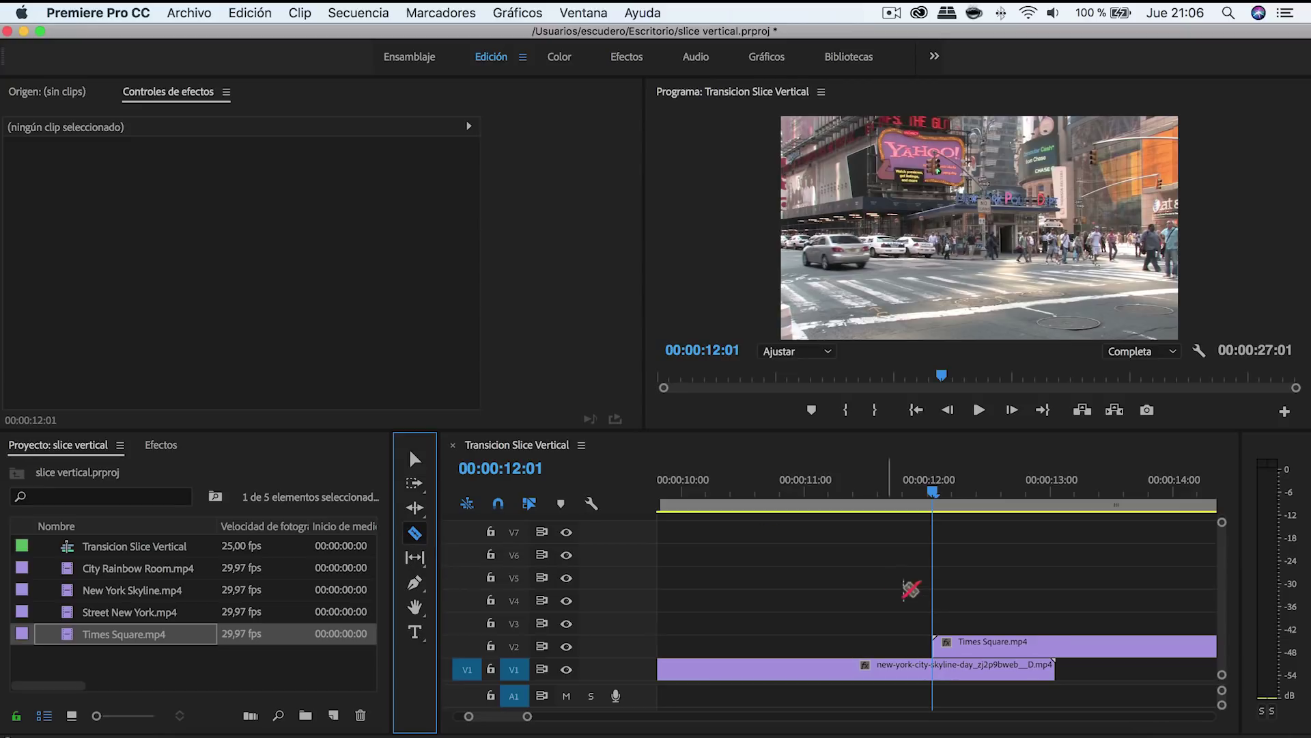
left_click(1056, 645)
key("v")
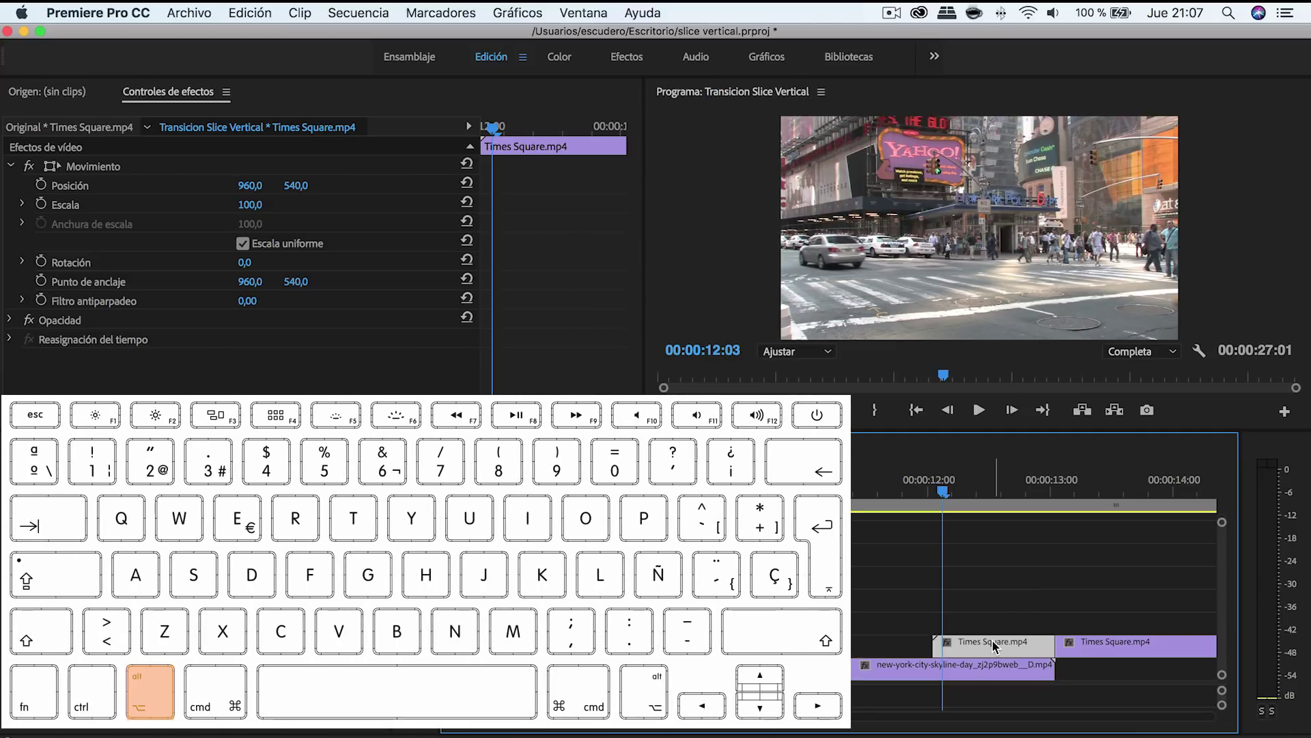
- Alt-drag duplicates of the one-second Times Square piece up onto tracks V3 through V6
left_click_drag(994, 642, 994, 629)
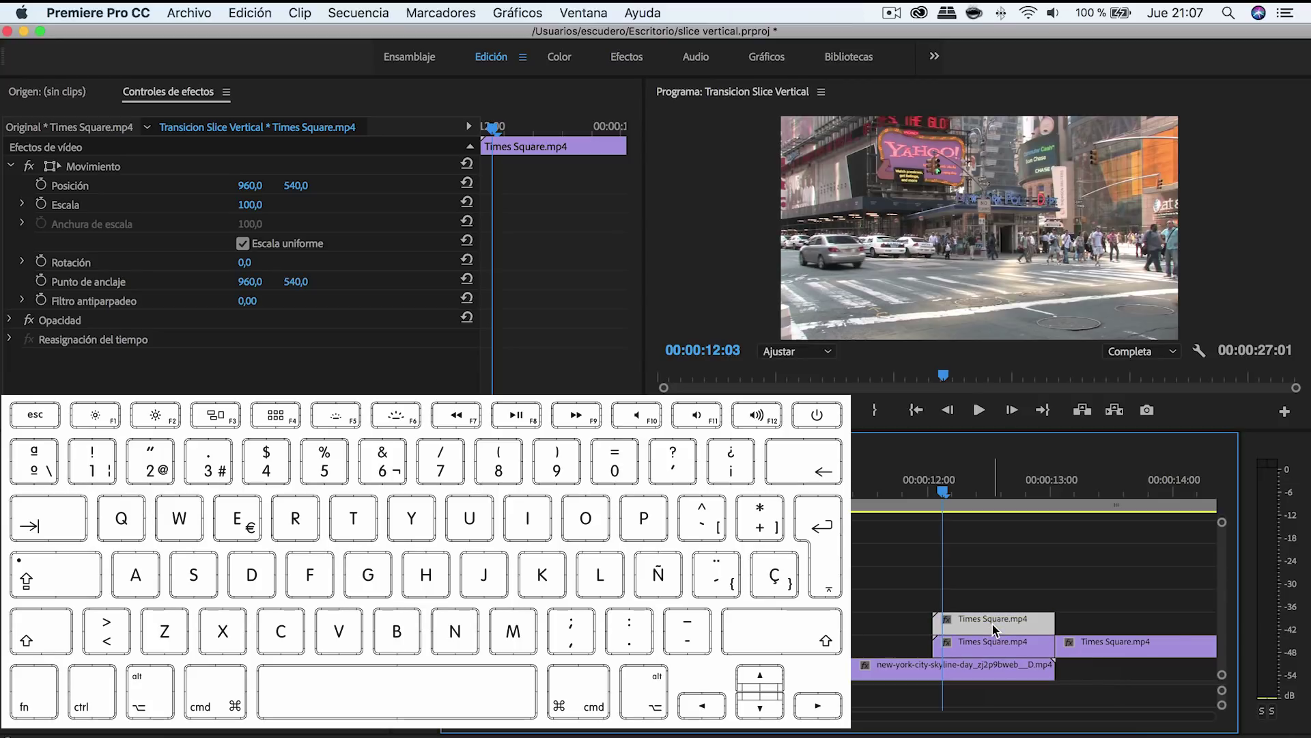
left_click_drag(995, 629, 994, 568)
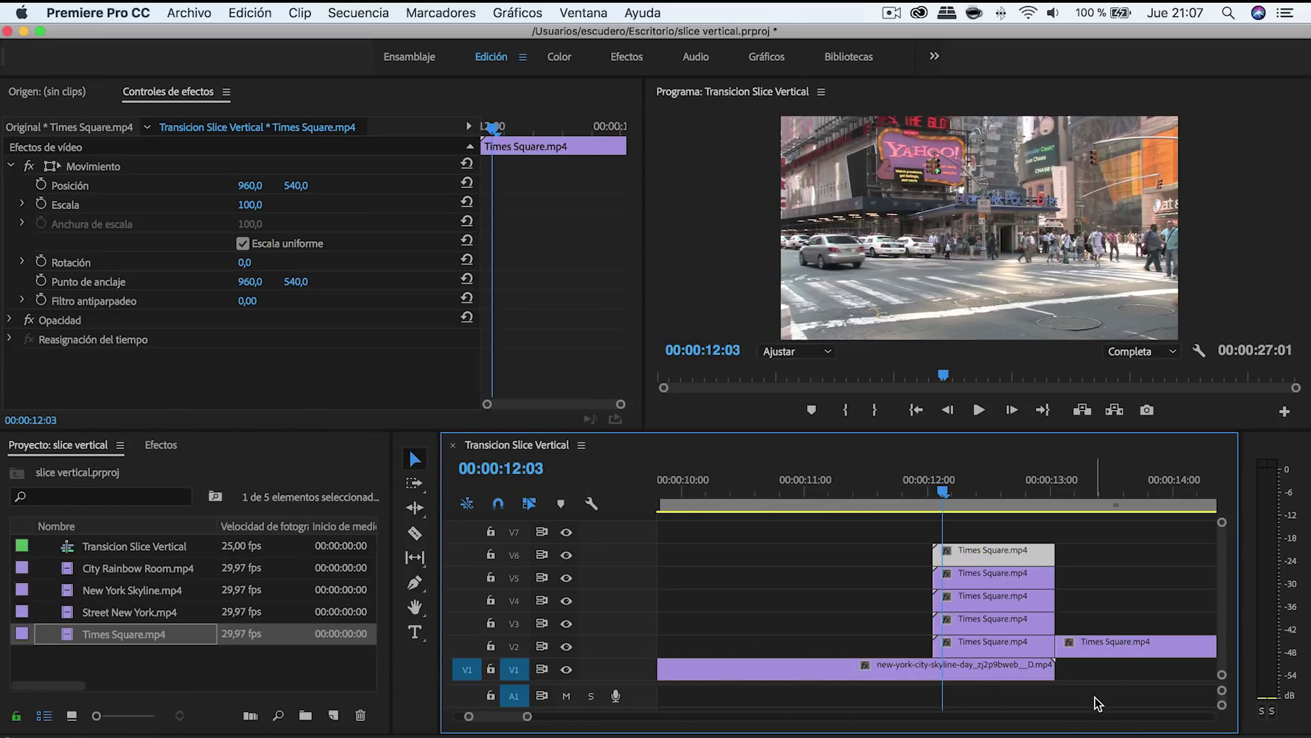
left_click(1096, 698)
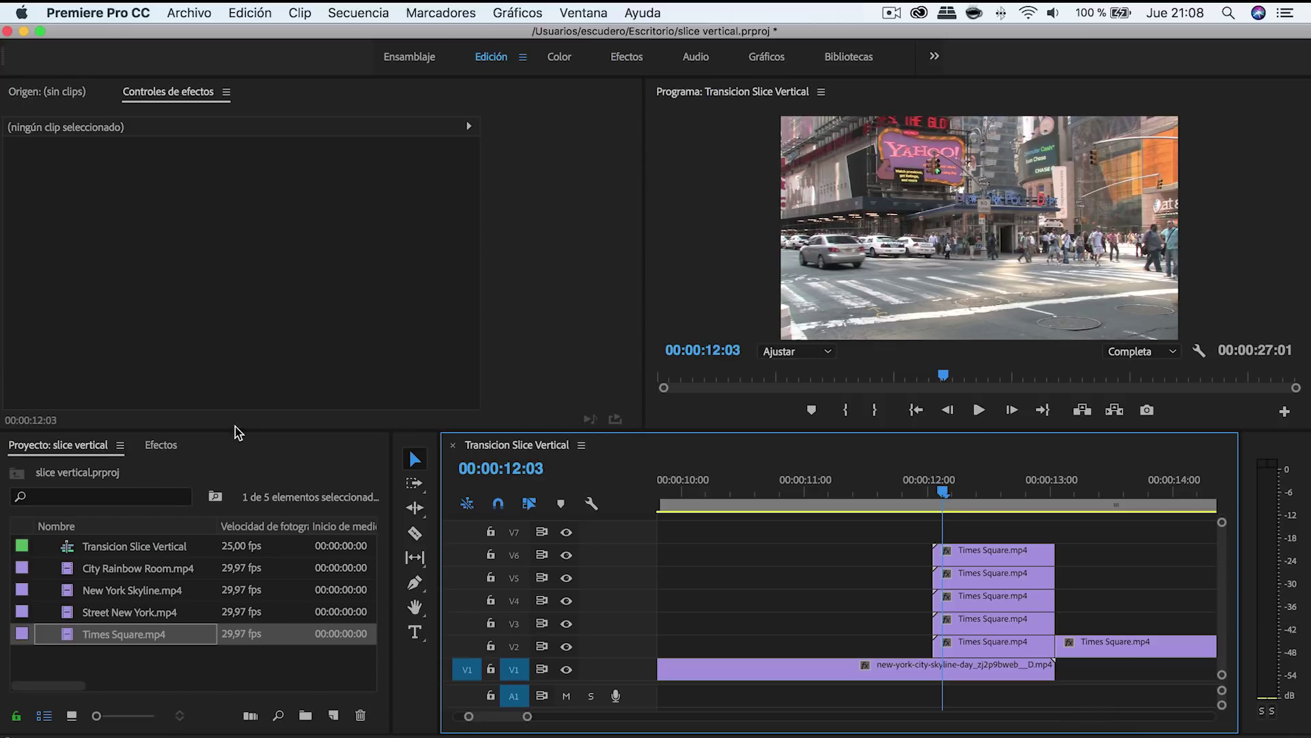
- Apply the Transform > Recortar crop effect to each of the five Times Square pieces
left_click(157, 445)
left_click(9, 566)
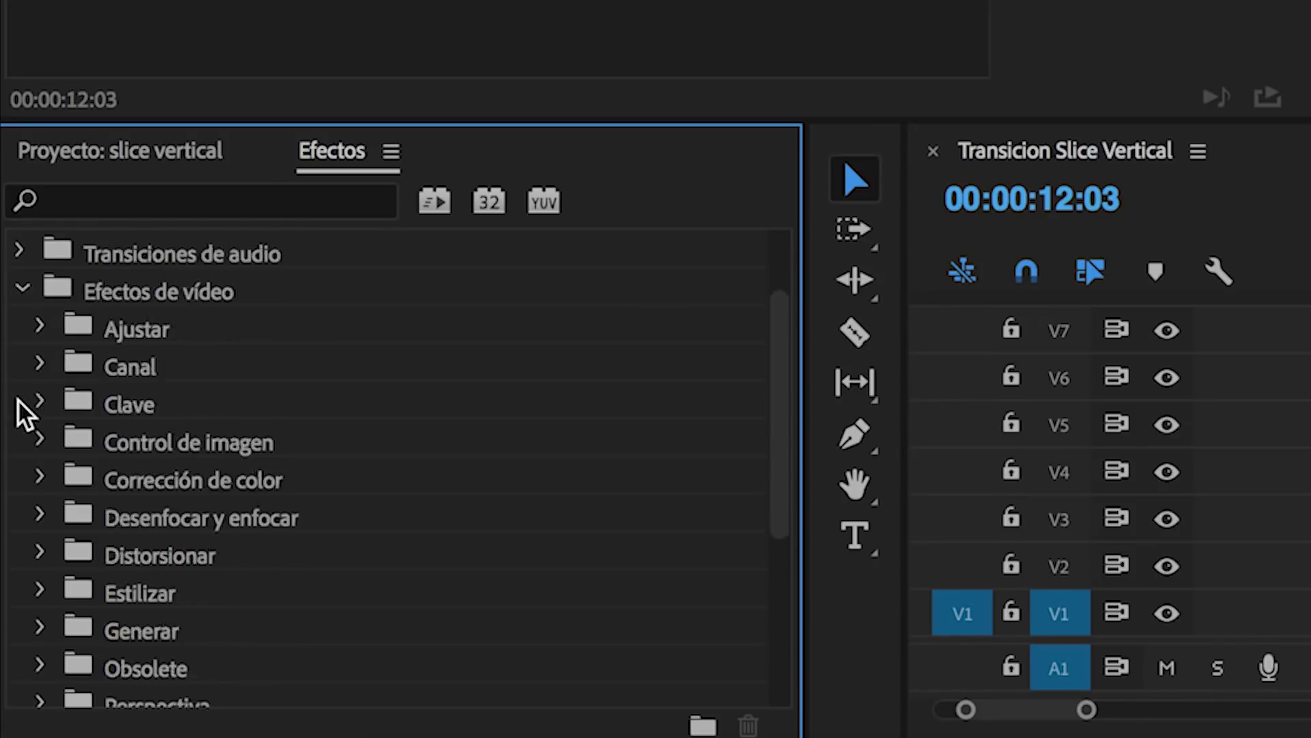
scroll(18, 403, "down", 5)
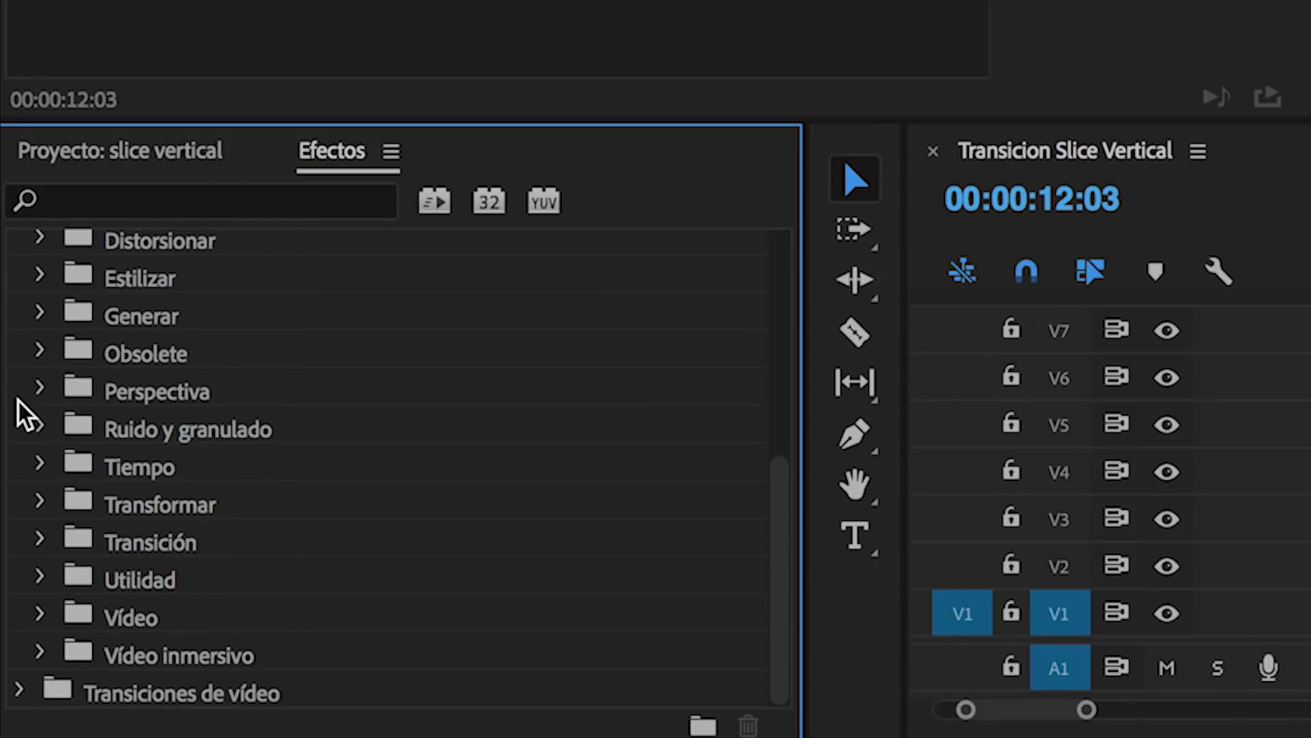
left_click(39, 506)
double_click(95, 630)
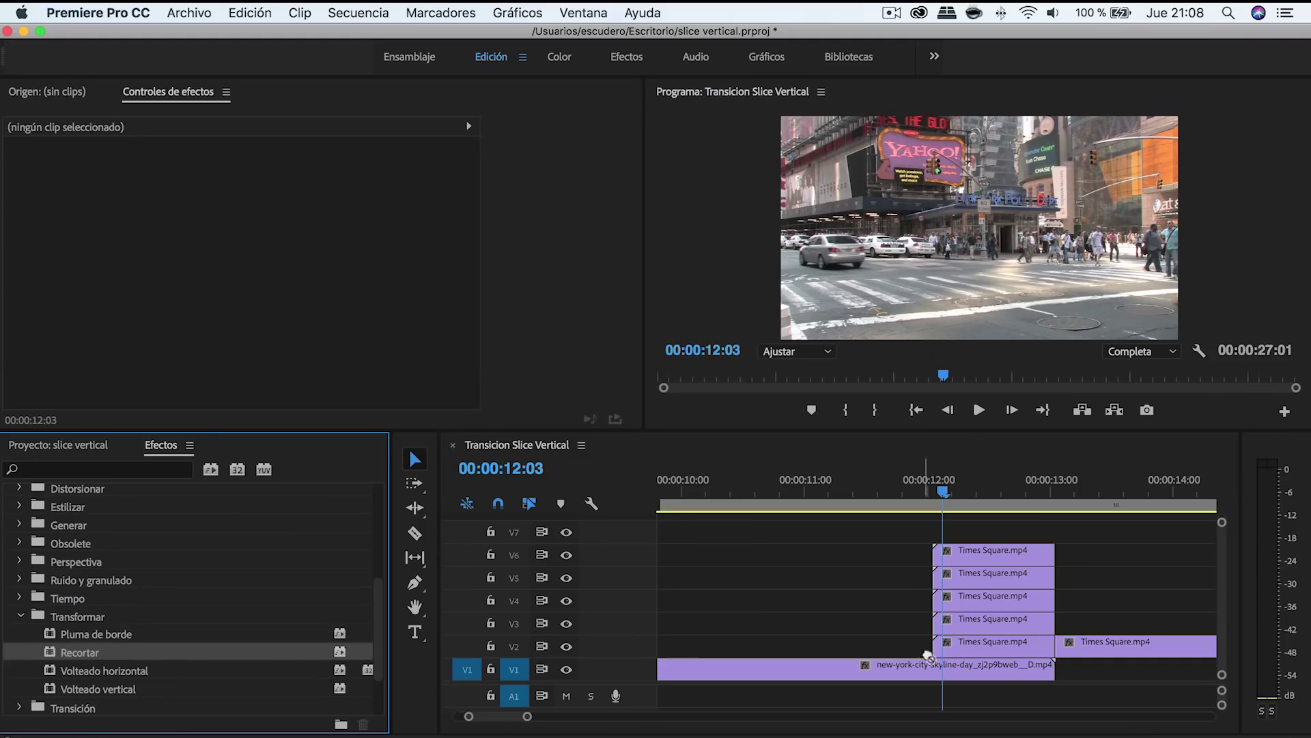
mouse_move(109, 655)
left_mouse_down()
mouse_move(965, 621)
mouse_move(938, 581)
mouse_move(963, 562)
left_mouse_up()
left_click(1117, 703)
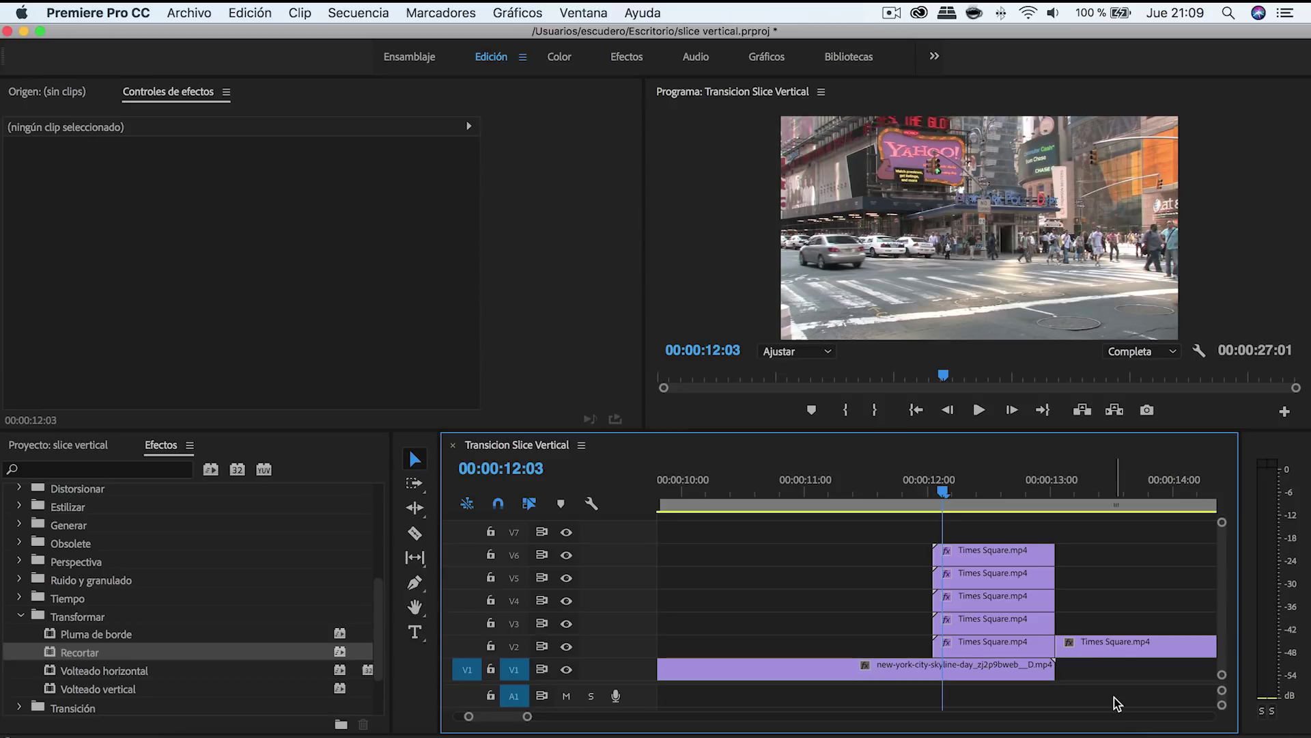
left_click(195, 93)
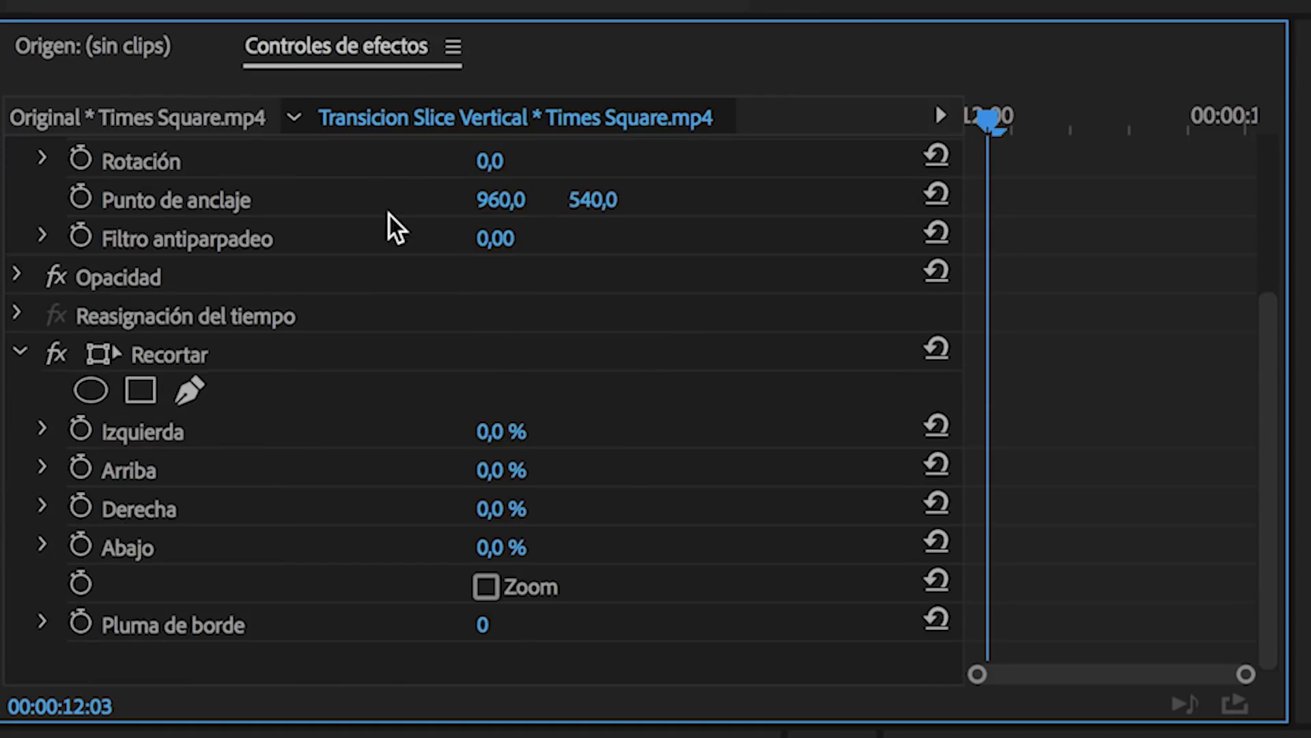
left_click(202, 347)
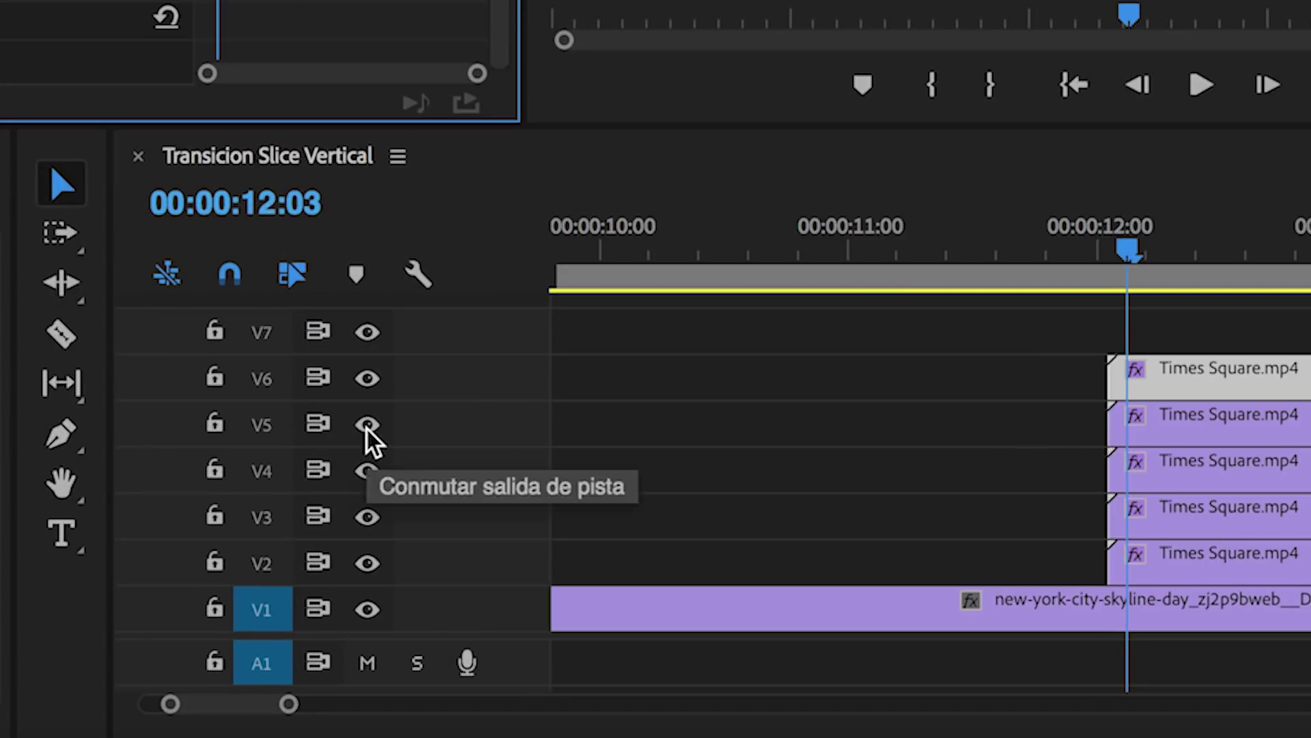
- Turn off track output for V2, V3, V4 and V5
left_click(368, 424)
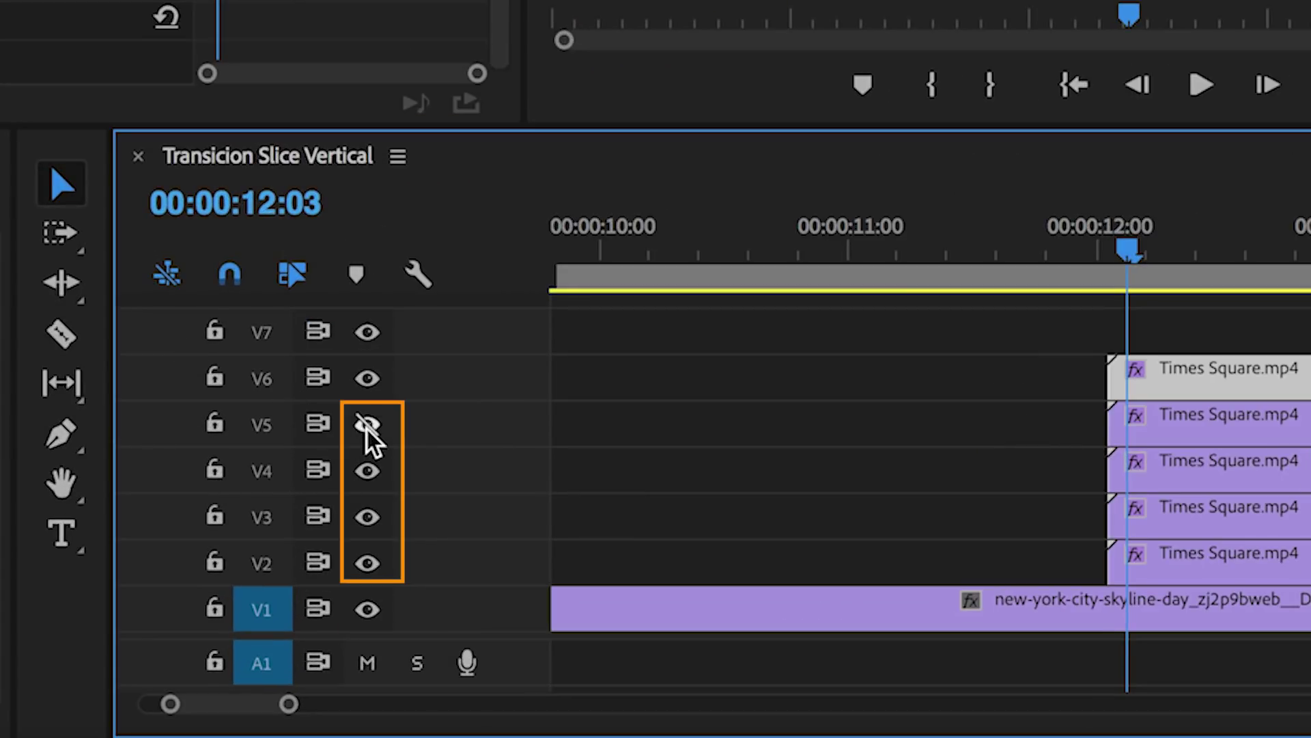
left_click(368, 471)
left_click(368, 517)
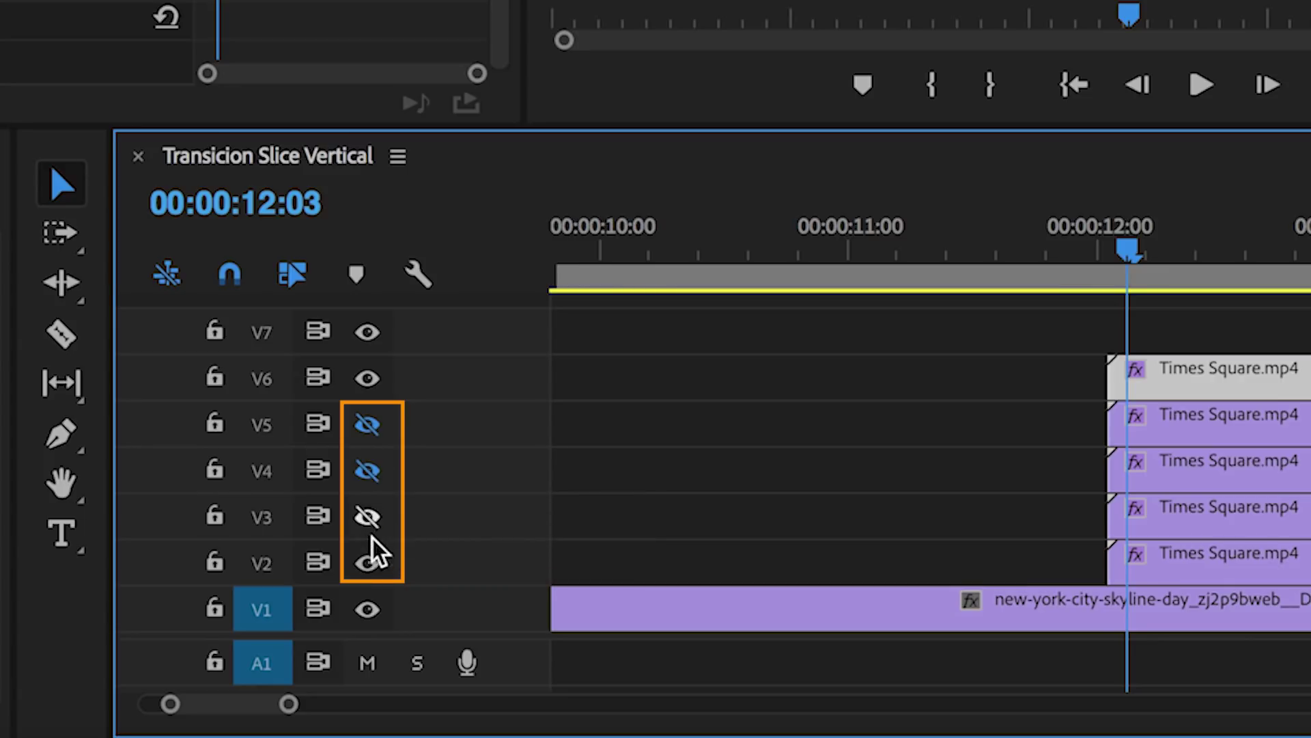
left_click(367, 561)
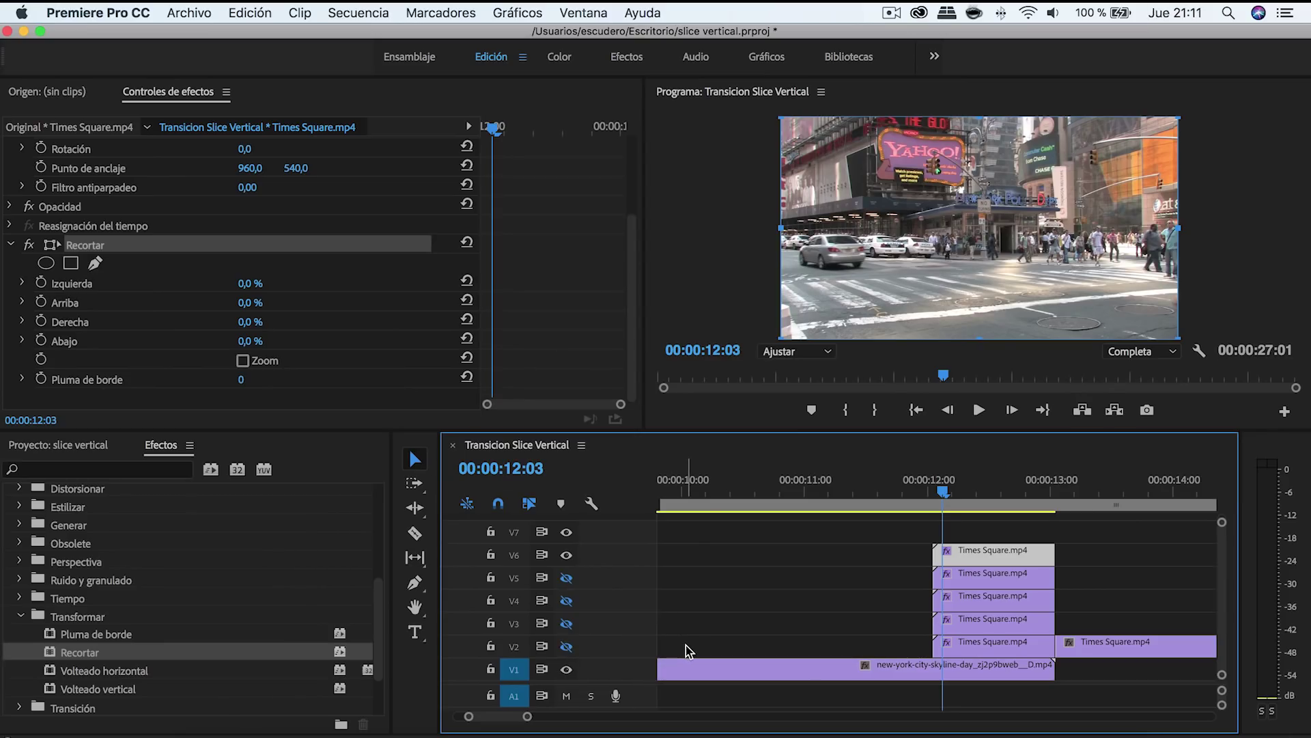
- Set the V6 piece's Recortar Derecha (right crop) to 80%
left_click(82, 282)
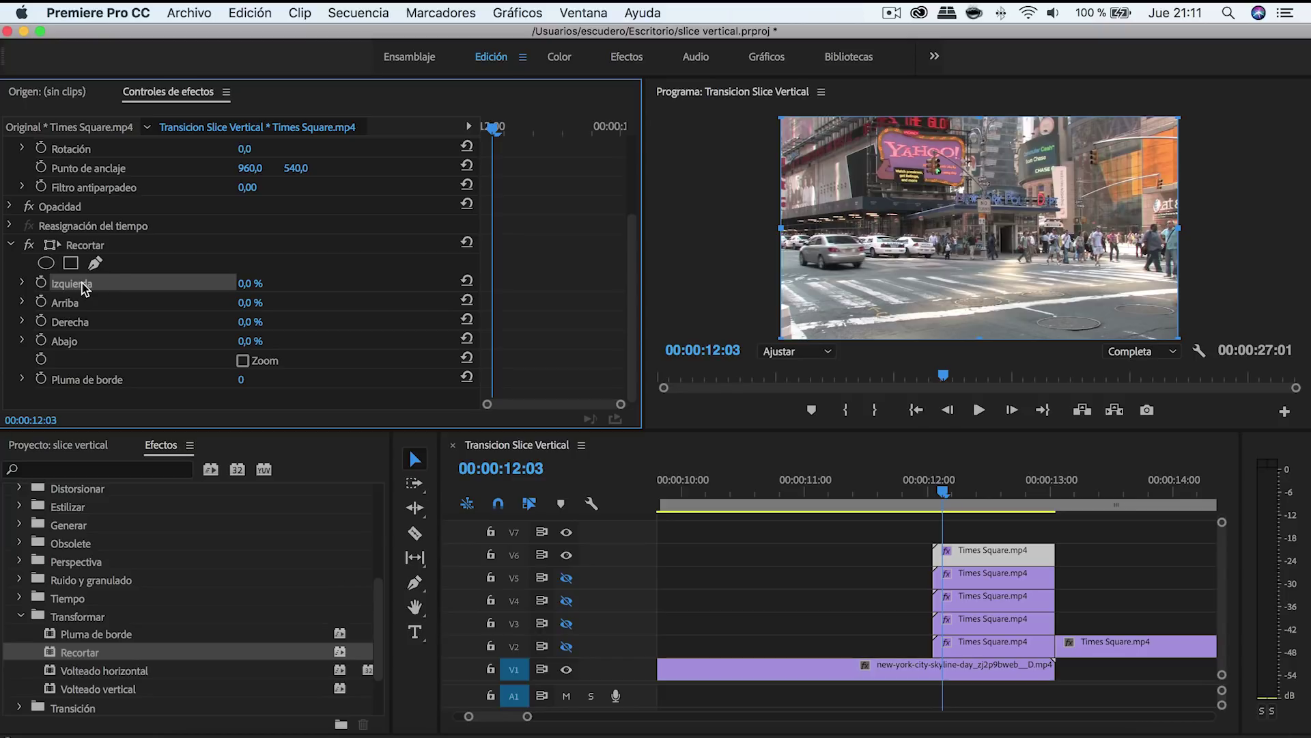
left_click(250, 283)
left_click(251, 321)
type("80")
key("Return")
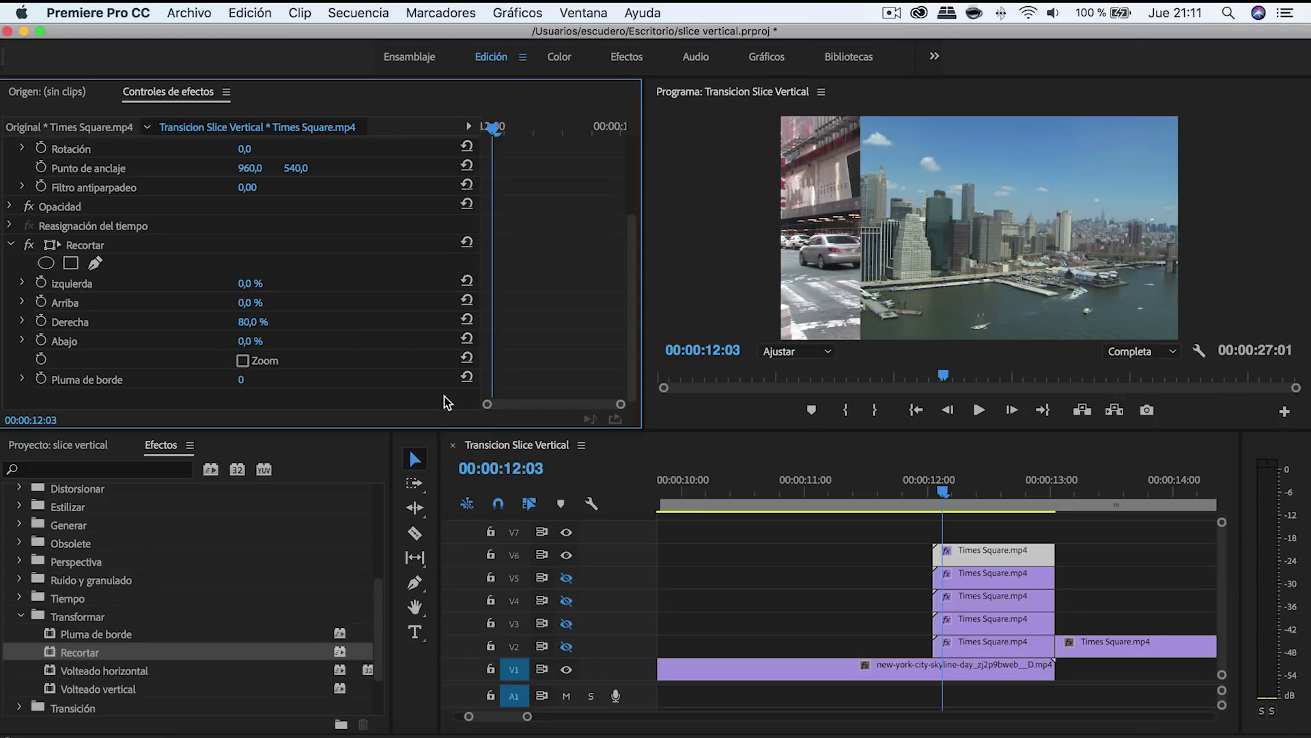
- Hide V6, show V5 and select the V5 Times Square clip
left_click(567, 556)
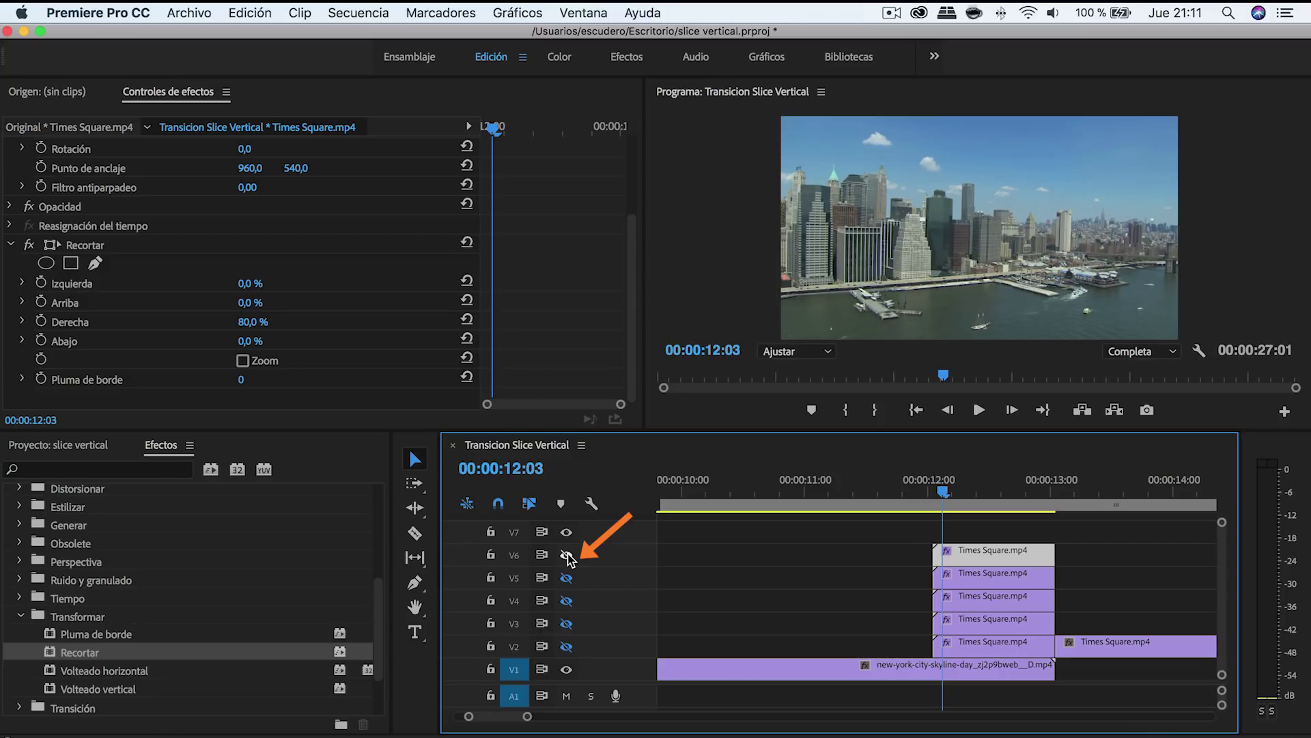
left_click(567, 578)
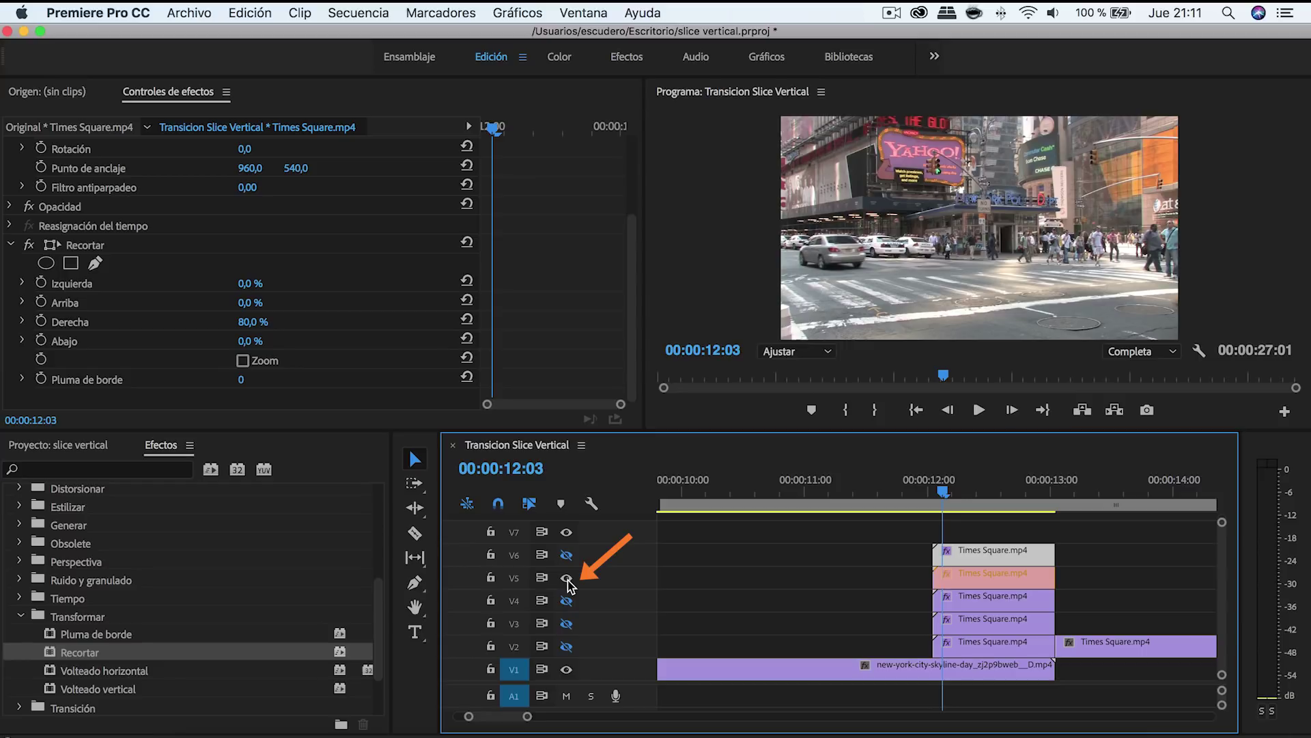
left_click(961, 579)
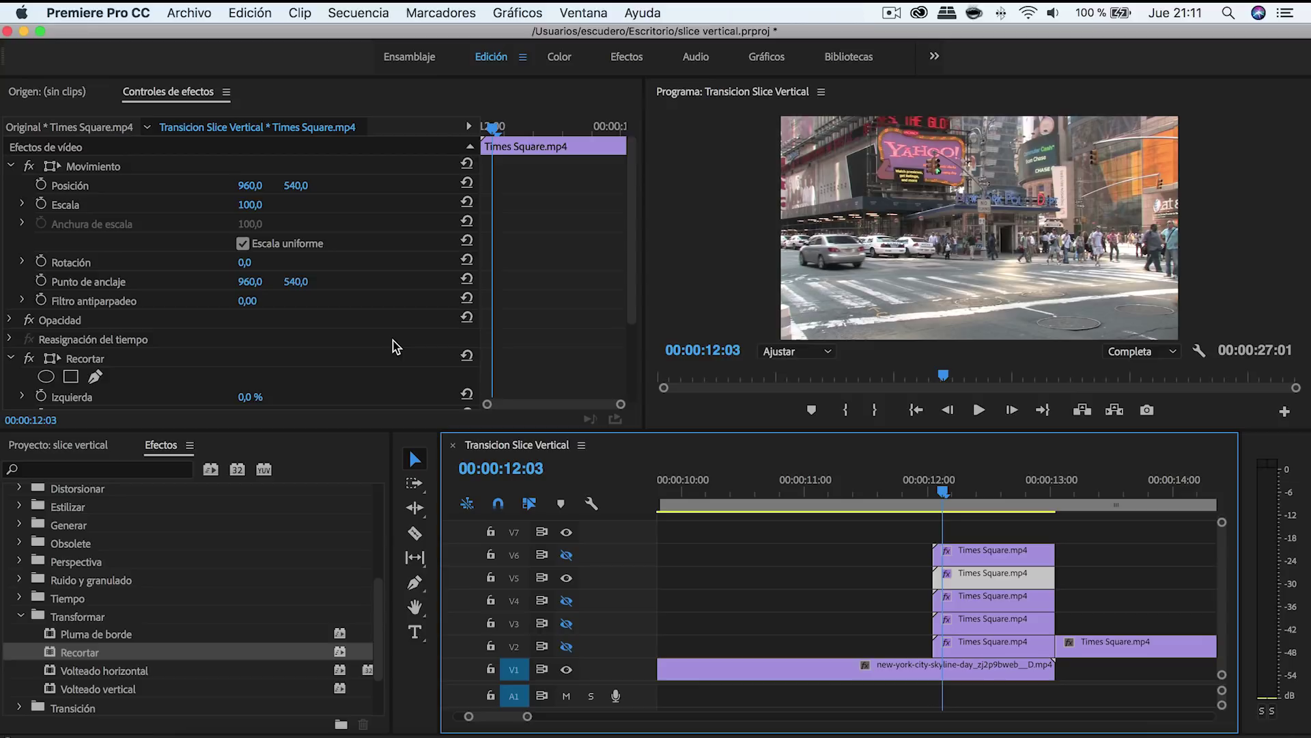
scroll(393, 347, "down", 3)
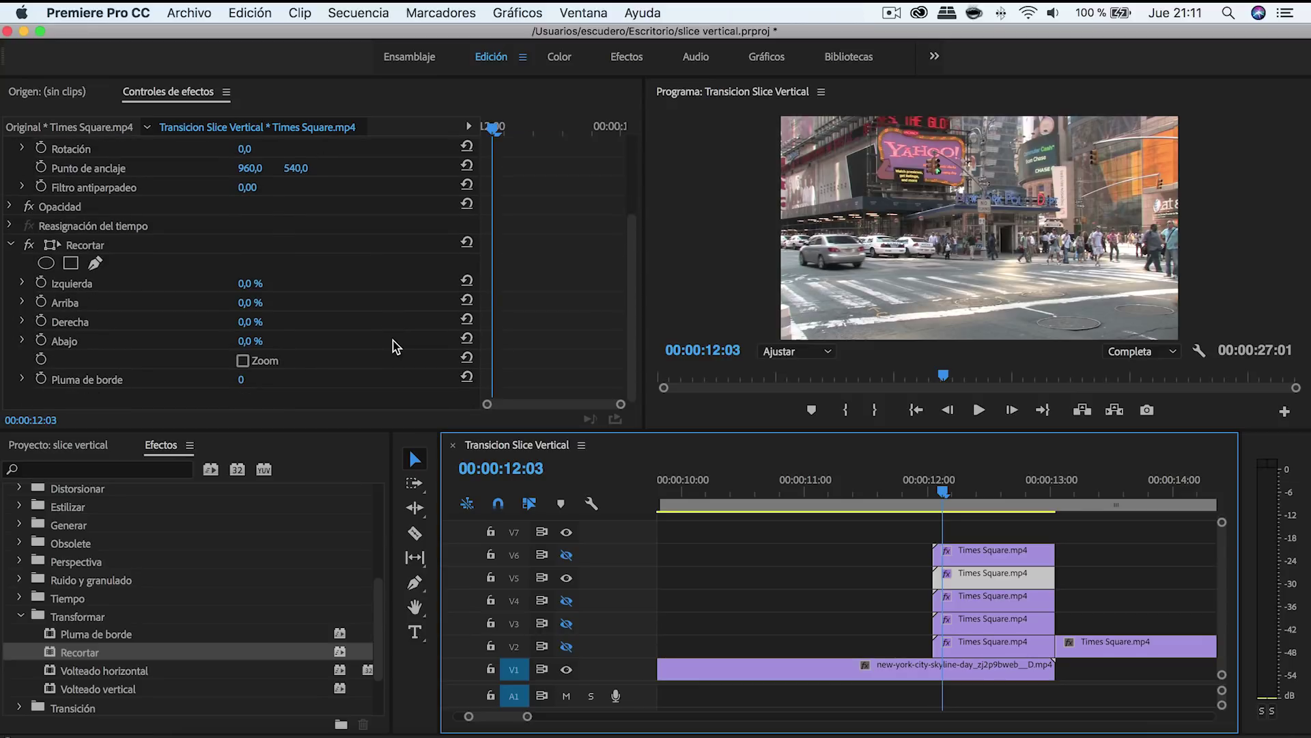
- Crop the V5 piece to Izquierda 20% and Derecha 60%, then hide V5 and show V4
left_click(245, 284)
type("20")
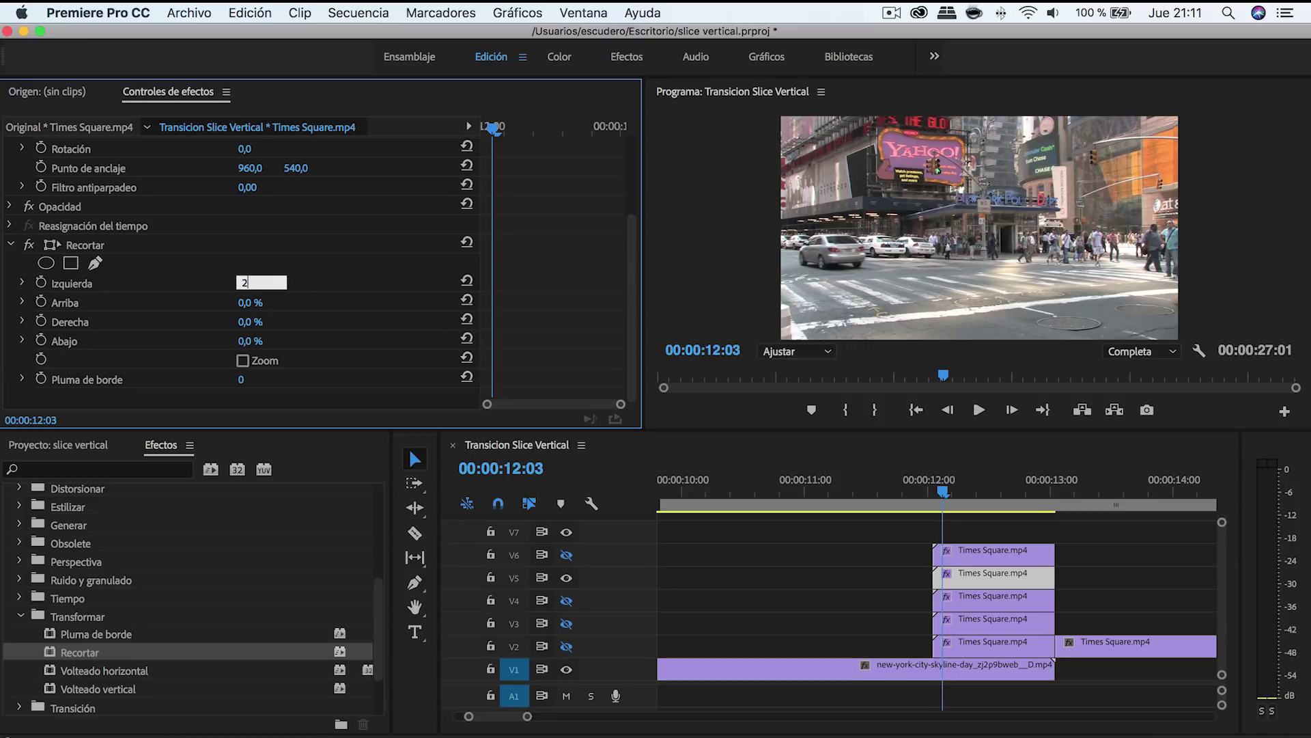
key("Return")
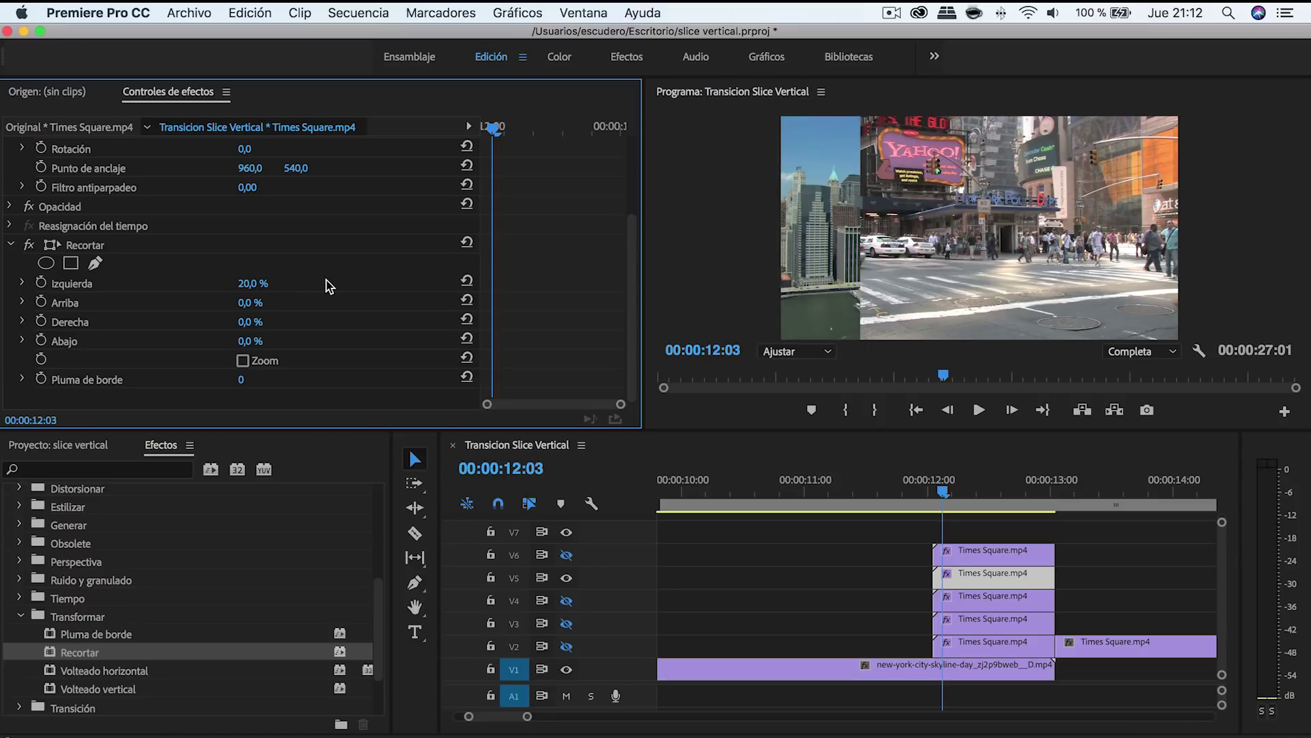
left_click(247, 321)
type("60")
key("Return")
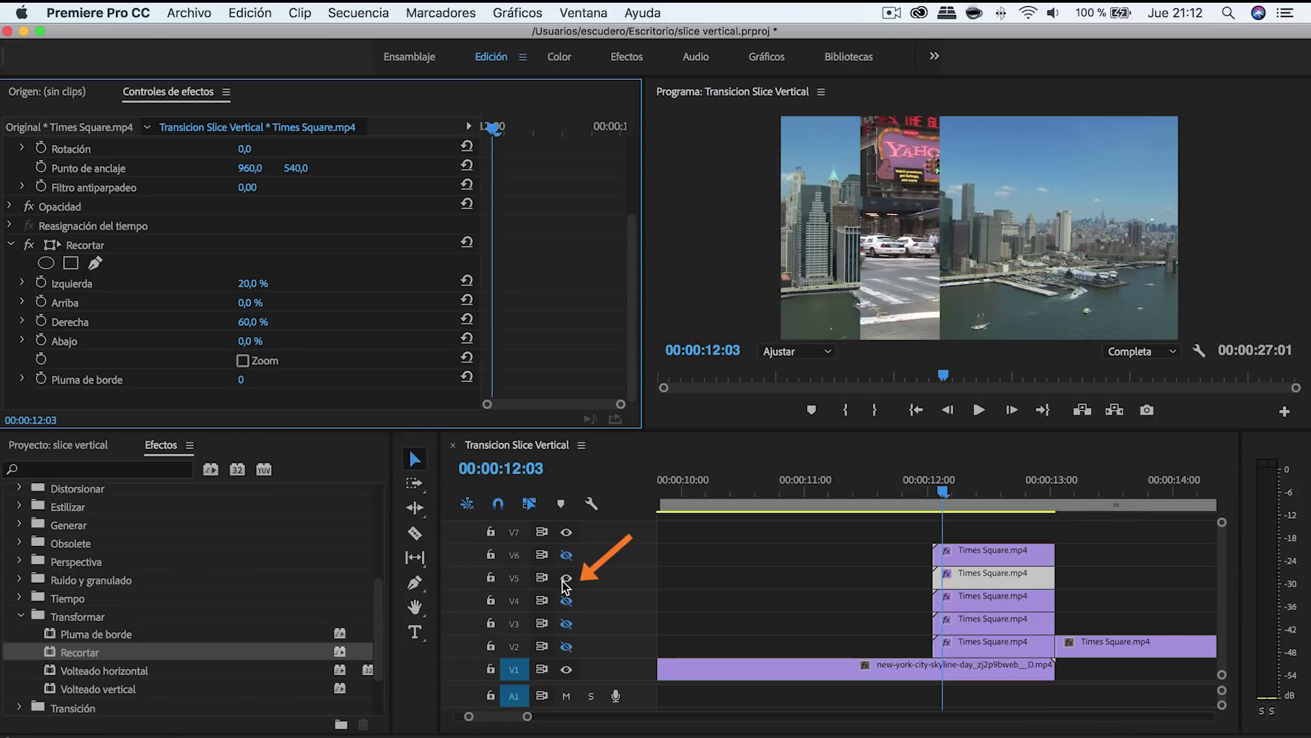
left_click(566, 578)
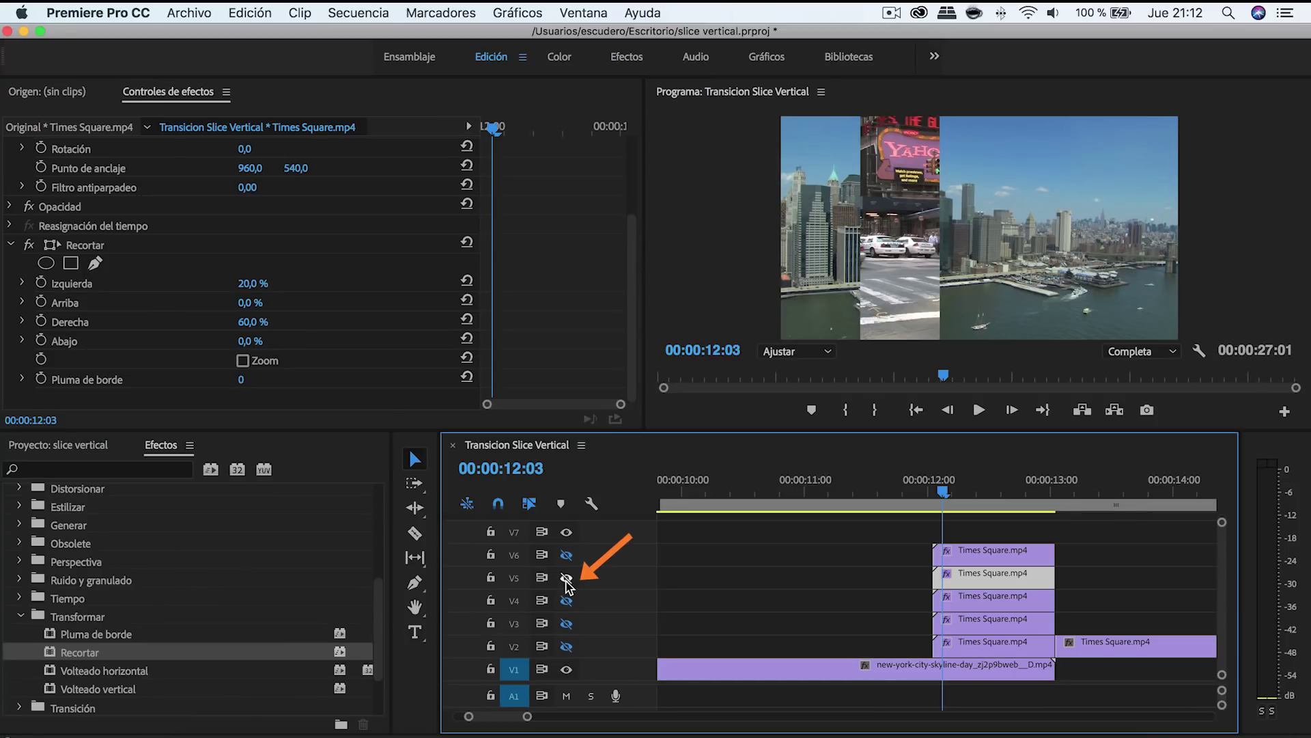
left_click(567, 601)
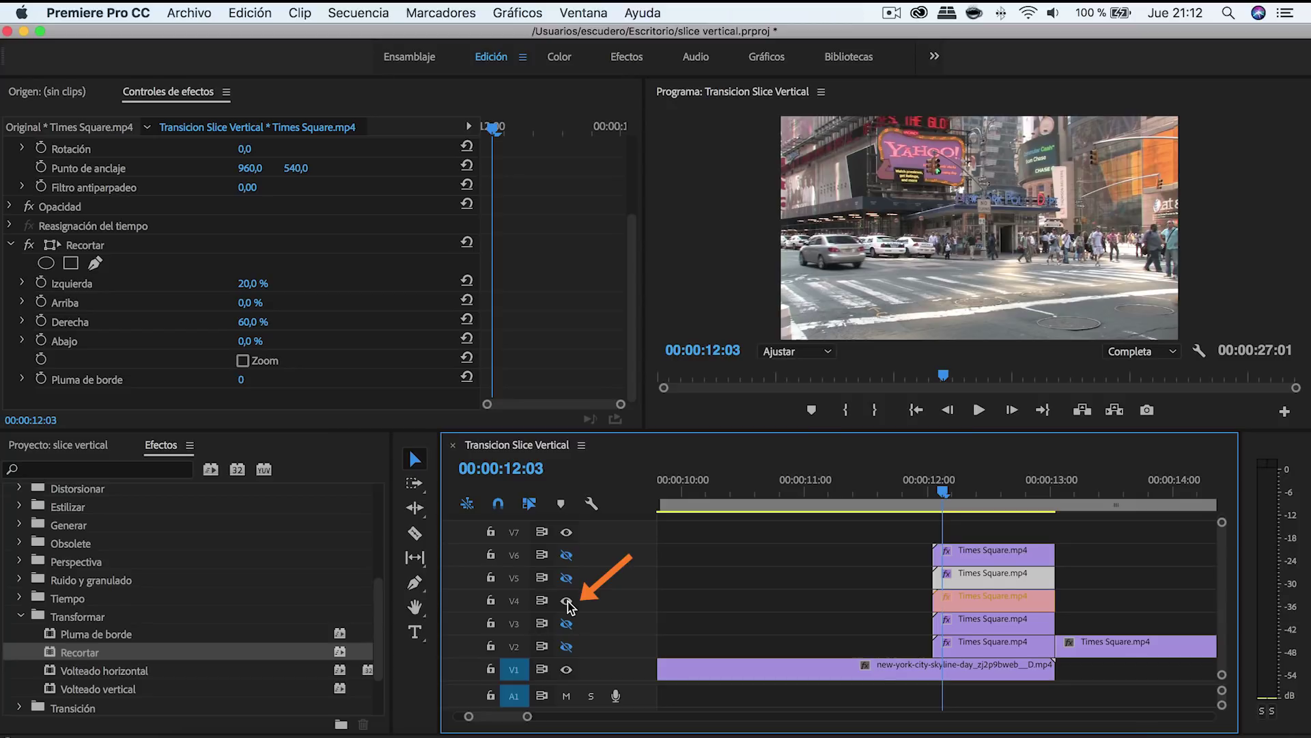
- Set the V4 clip's Recortar Izquierda and Derecha both to 40%
left_click(970, 605)
scroll(413, 354, "down", 3)
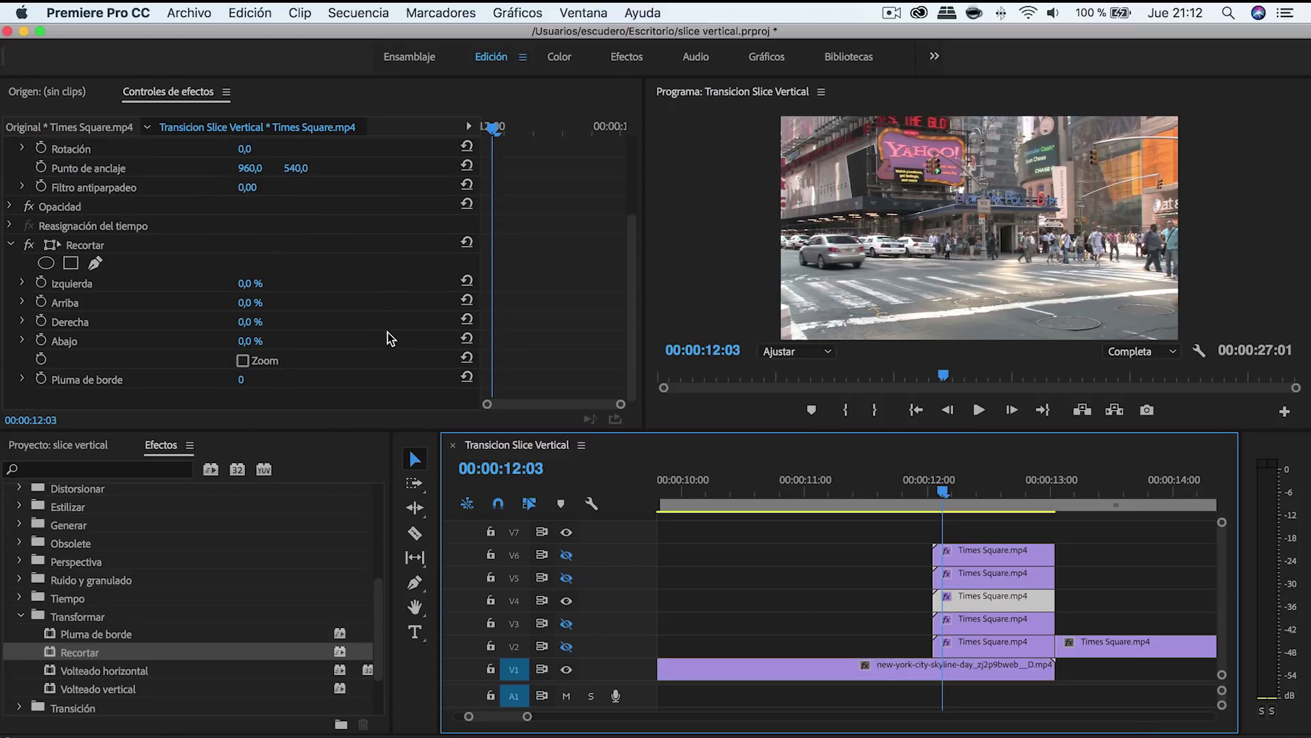
left_click(244, 285)
type("40")
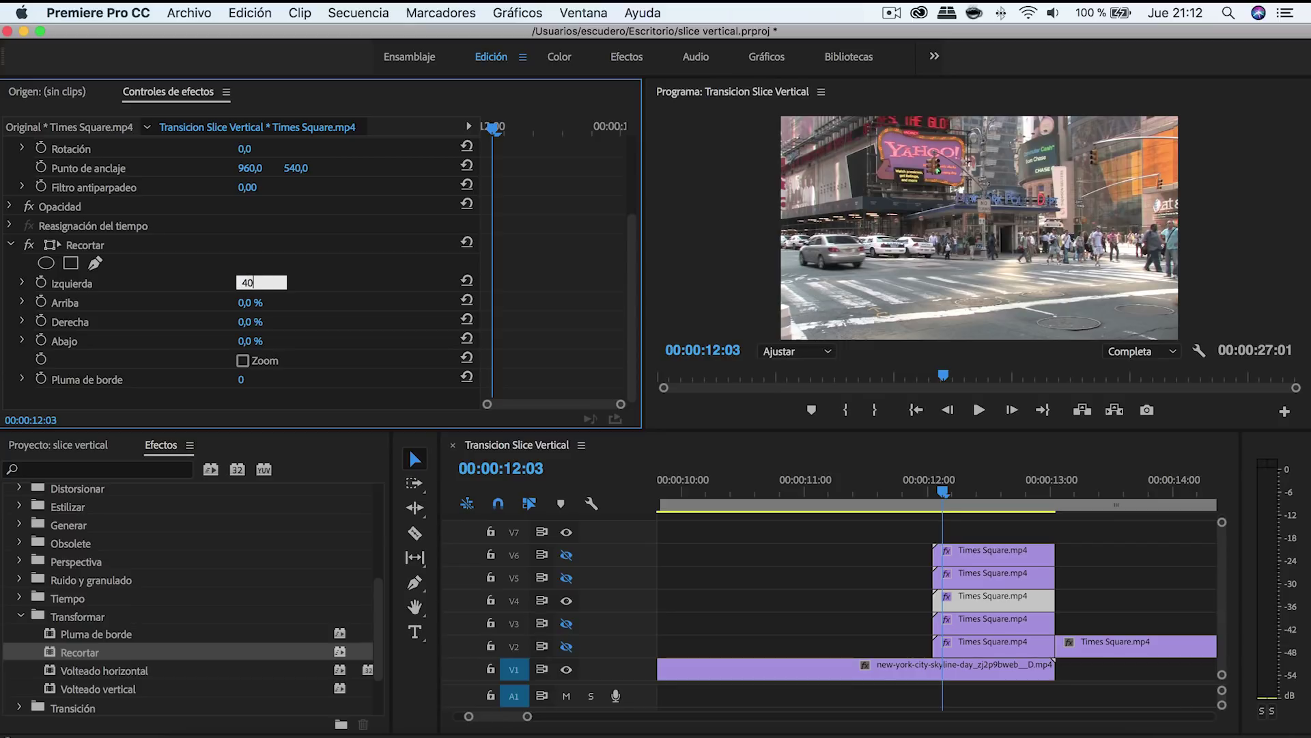
key("Return")
left_click(247, 322)
type("40")
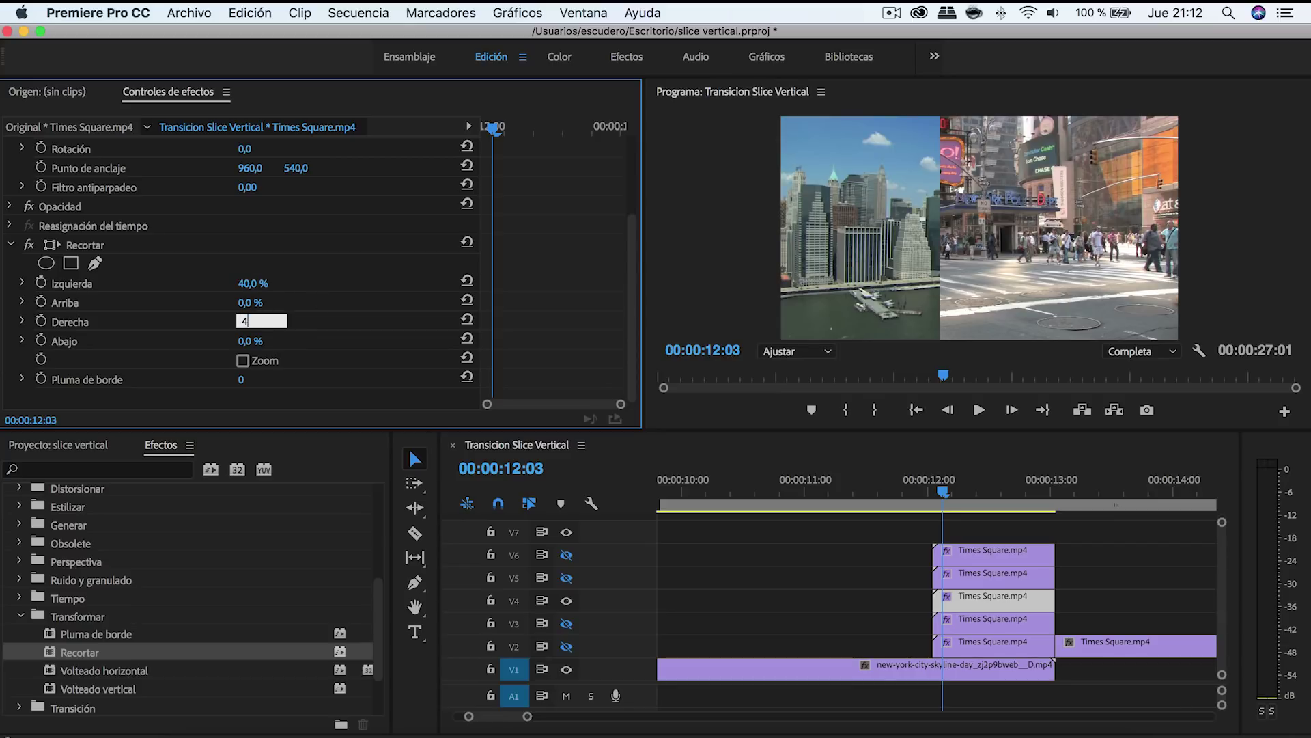
key("Return")
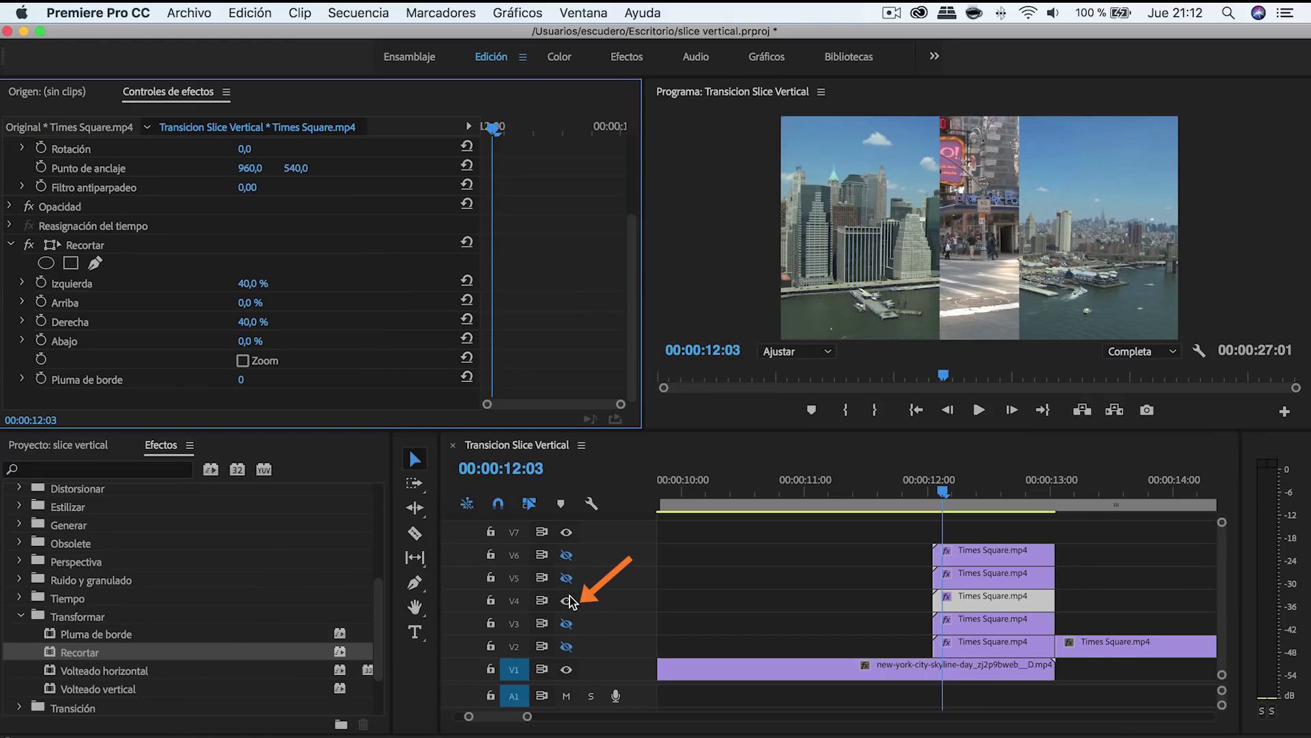
- Hide V4, show V3 and select the V3 Times Square clip
left_click(569, 598)
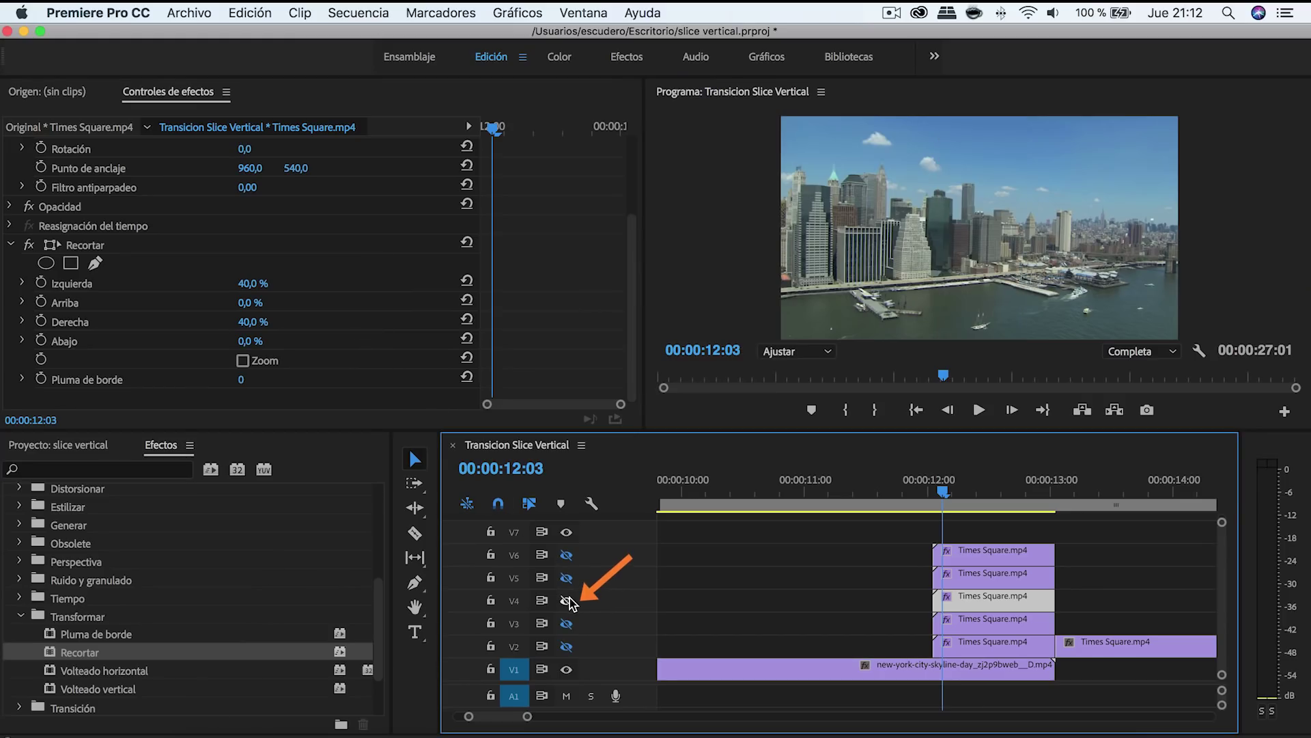
left_click(569, 624)
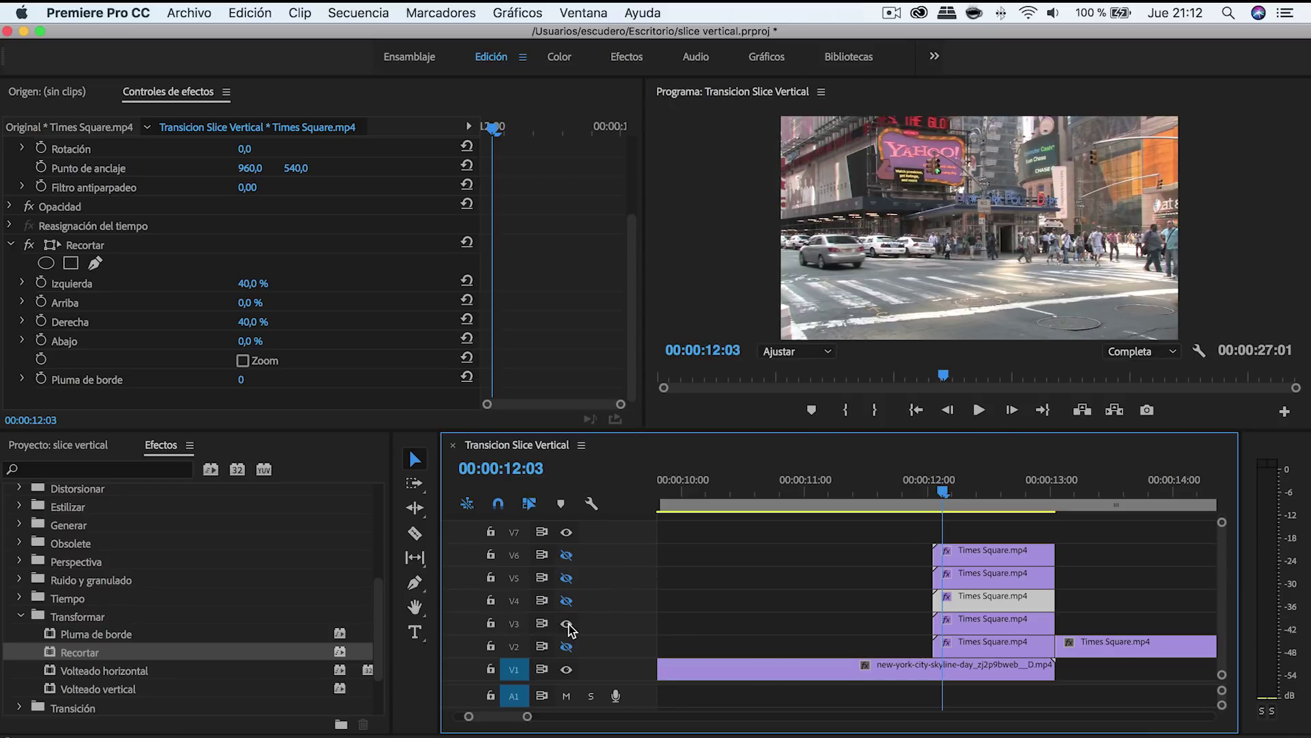
left_click(960, 629)
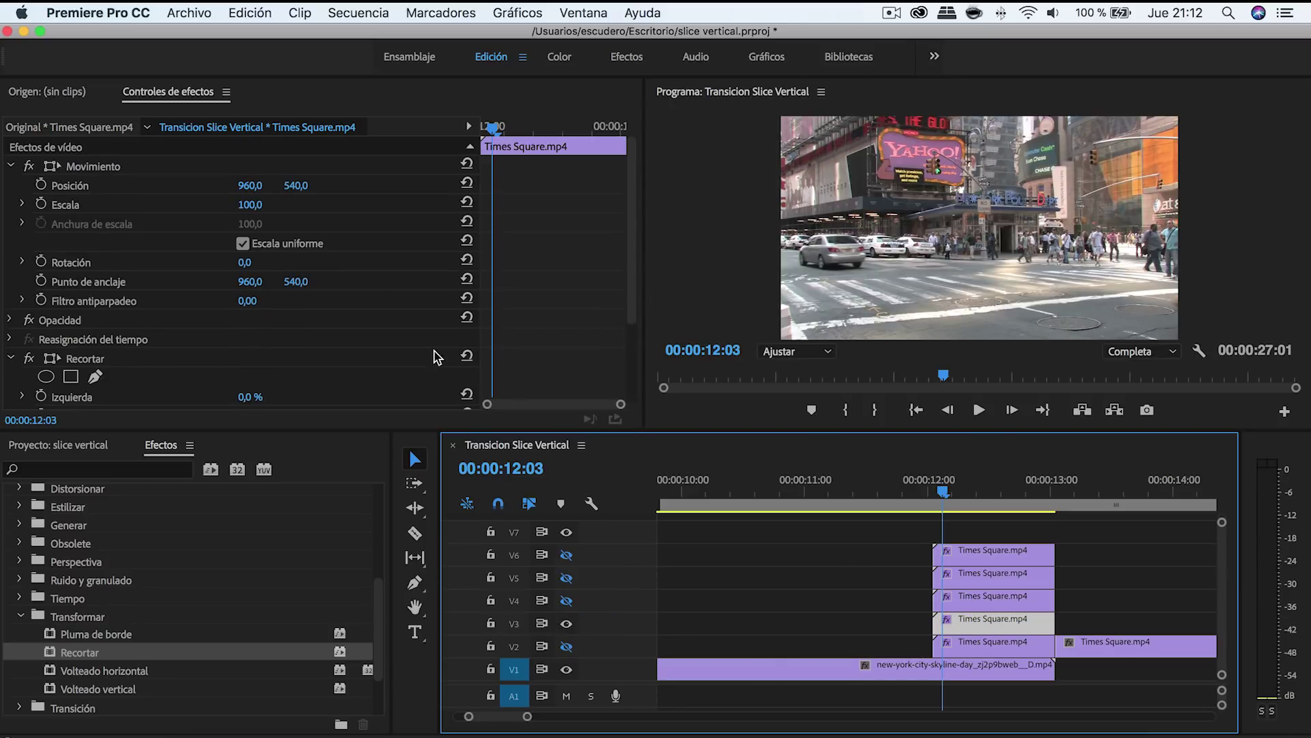
- Crop the V3 piece to Izquierda 60% and Derecha 20%, then hide V3 and show V2
scroll(413, 338, "down", 5)
left_click(250, 284)
type("60")
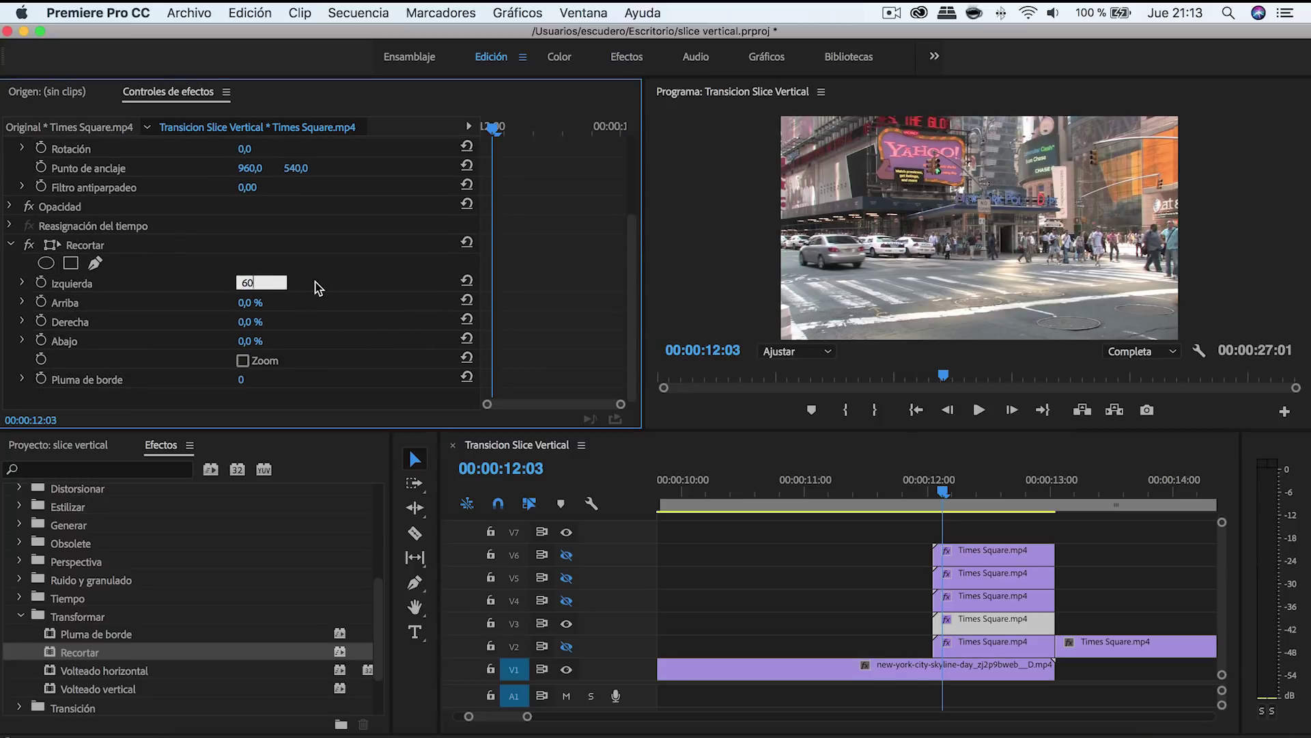
key("Return")
left_click(249, 321)
type("20")
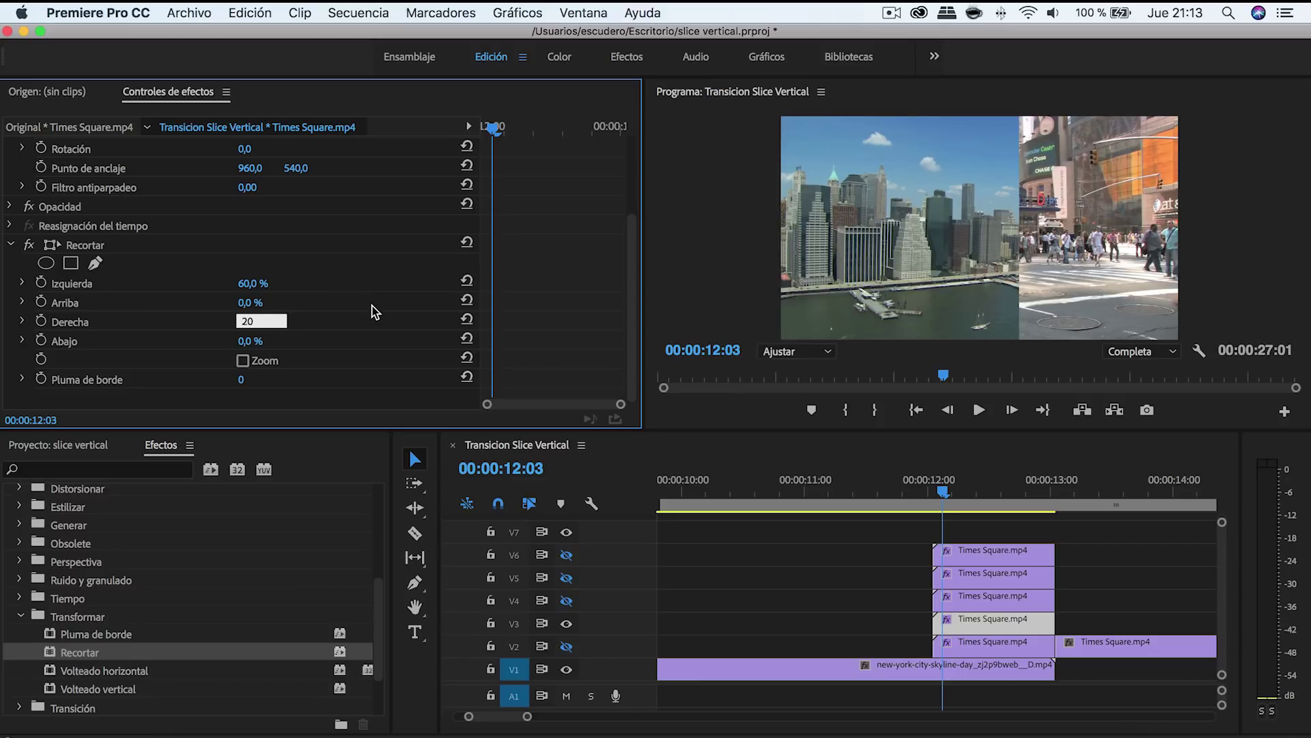
key("Return")
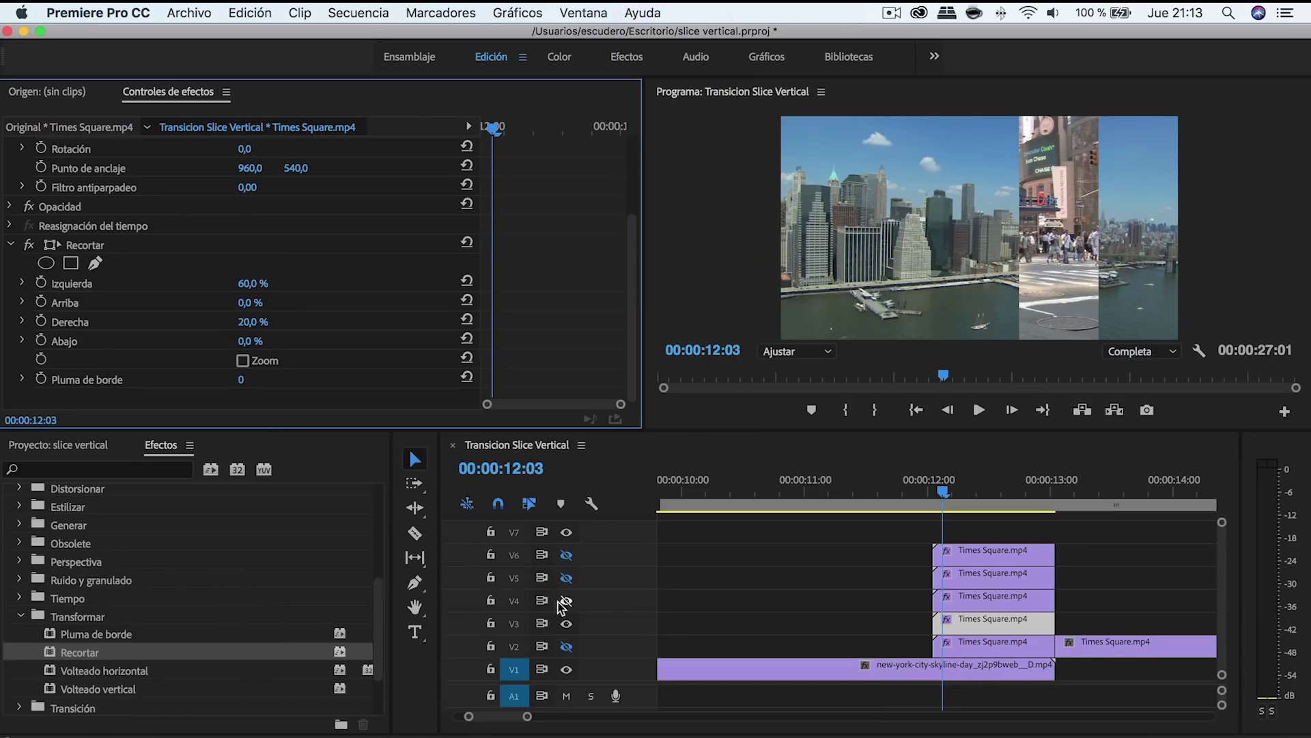
left_click(565, 624)
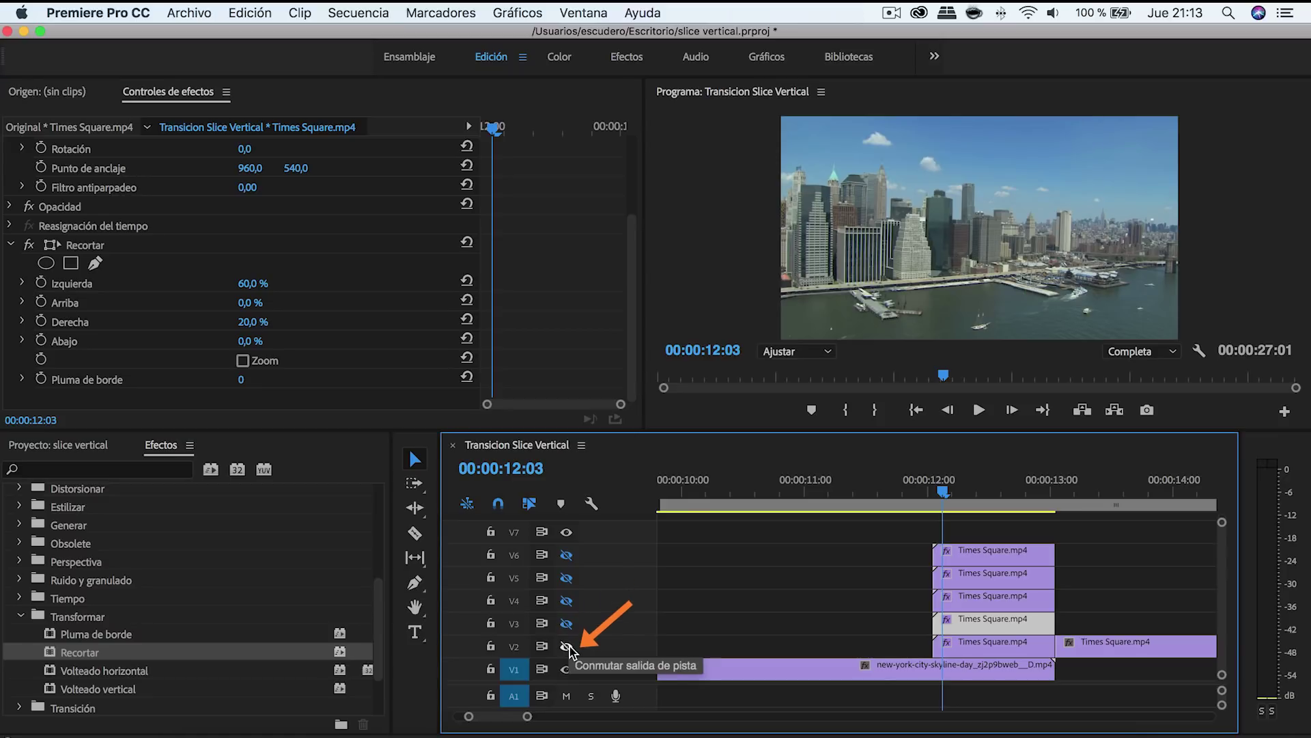
left_click(566, 646)
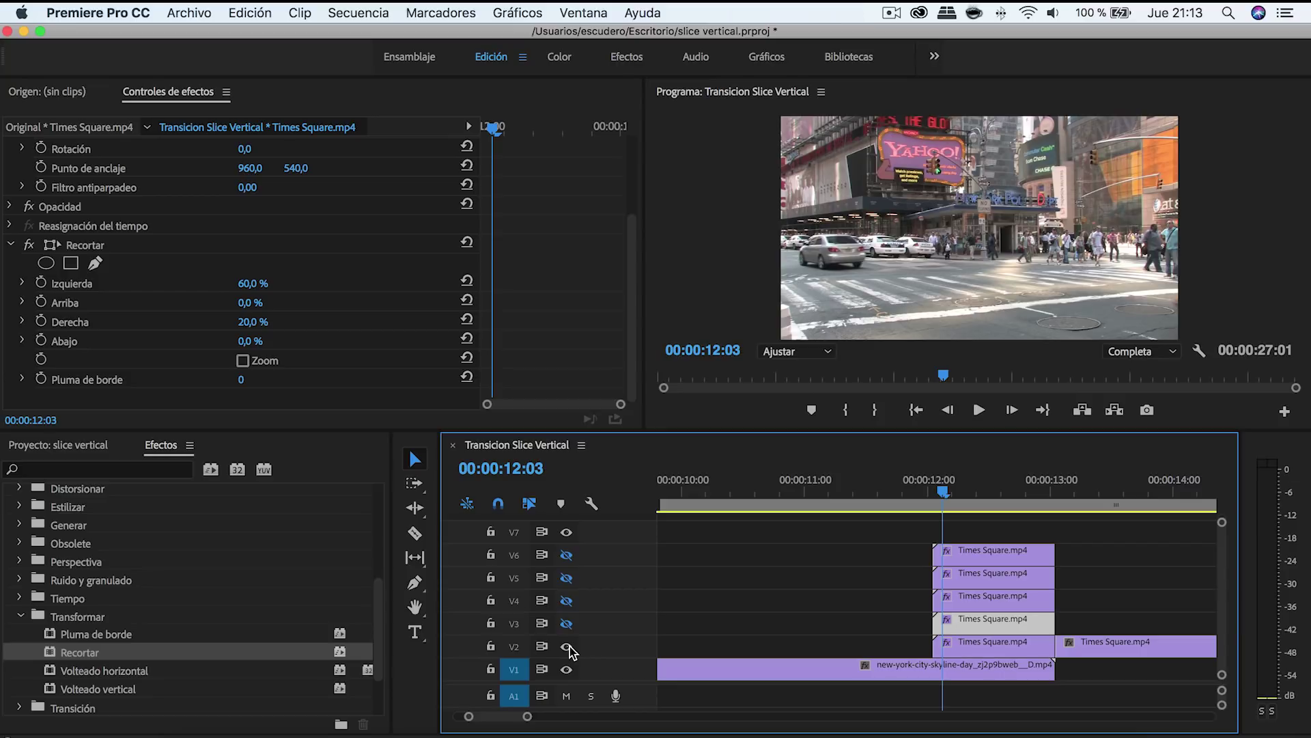
- Set the V2 Times Square clip's Recortar Izquierda to 80%, keeping Derecha at 0%
left_click(987, 650)
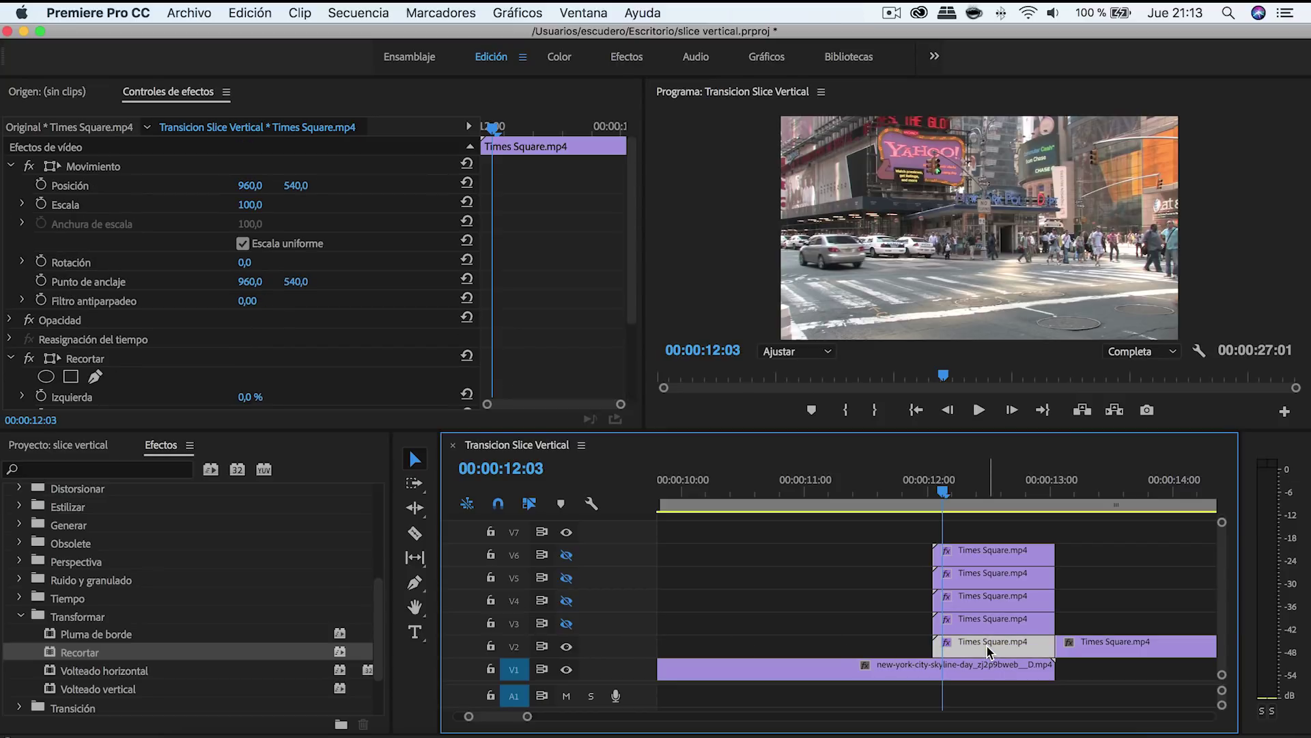
scroll(375, 376, "down", 5)
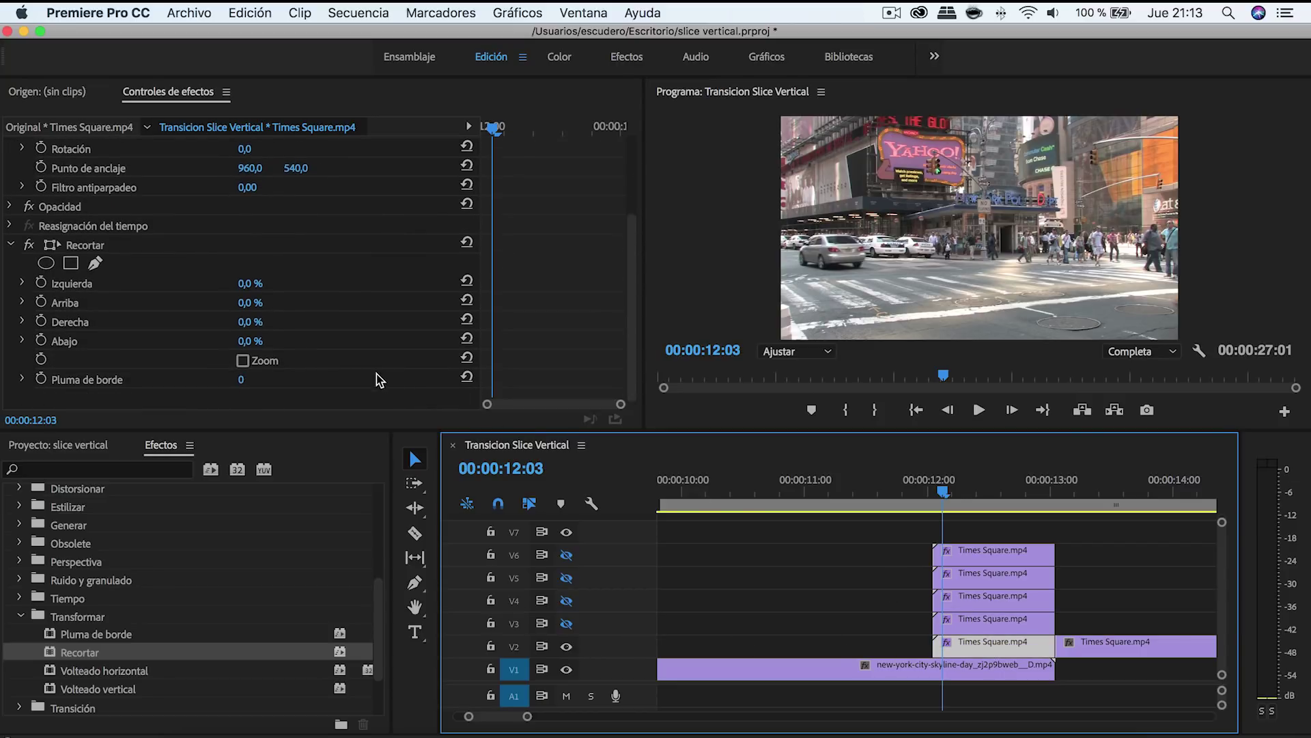
left_click(250, 283)
type("80")
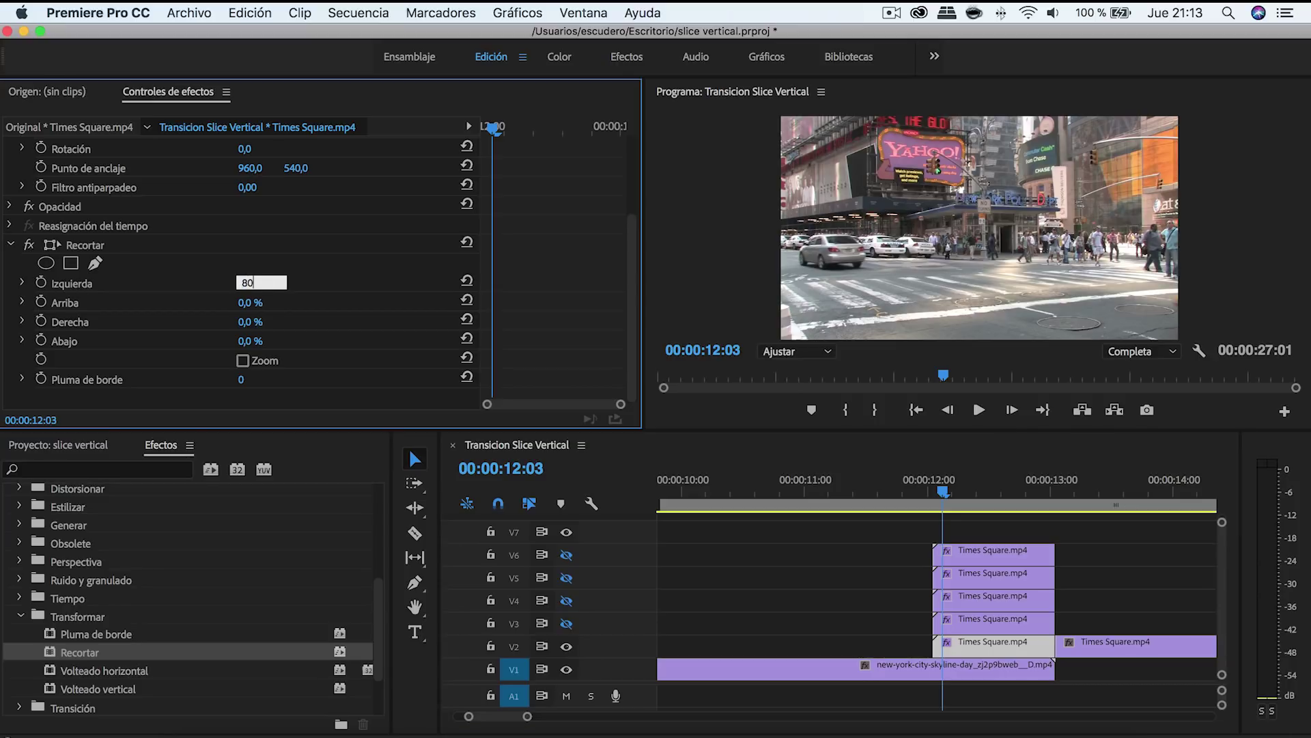
key("Tab")
key("Tab")
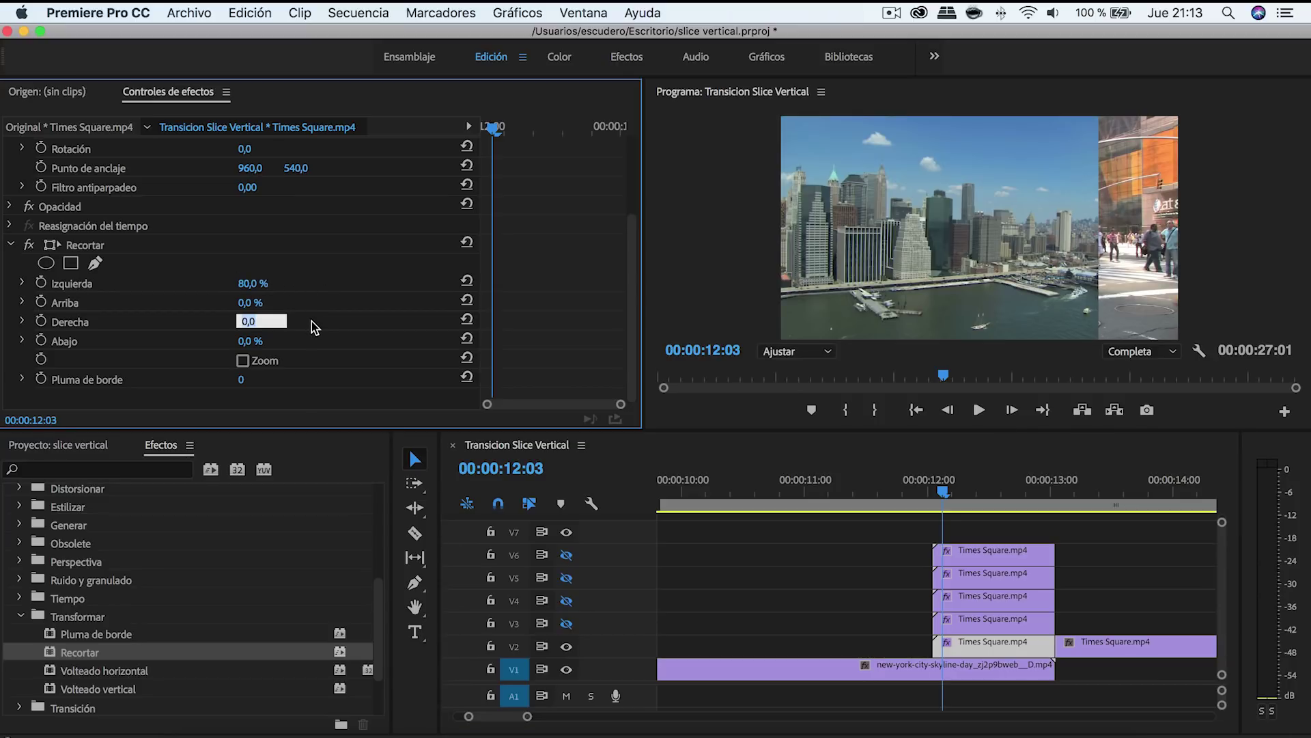
key("Return")
- Turn V6, V5, V4 and V3 track output back on and deselect the clip
left_click(566, 554)
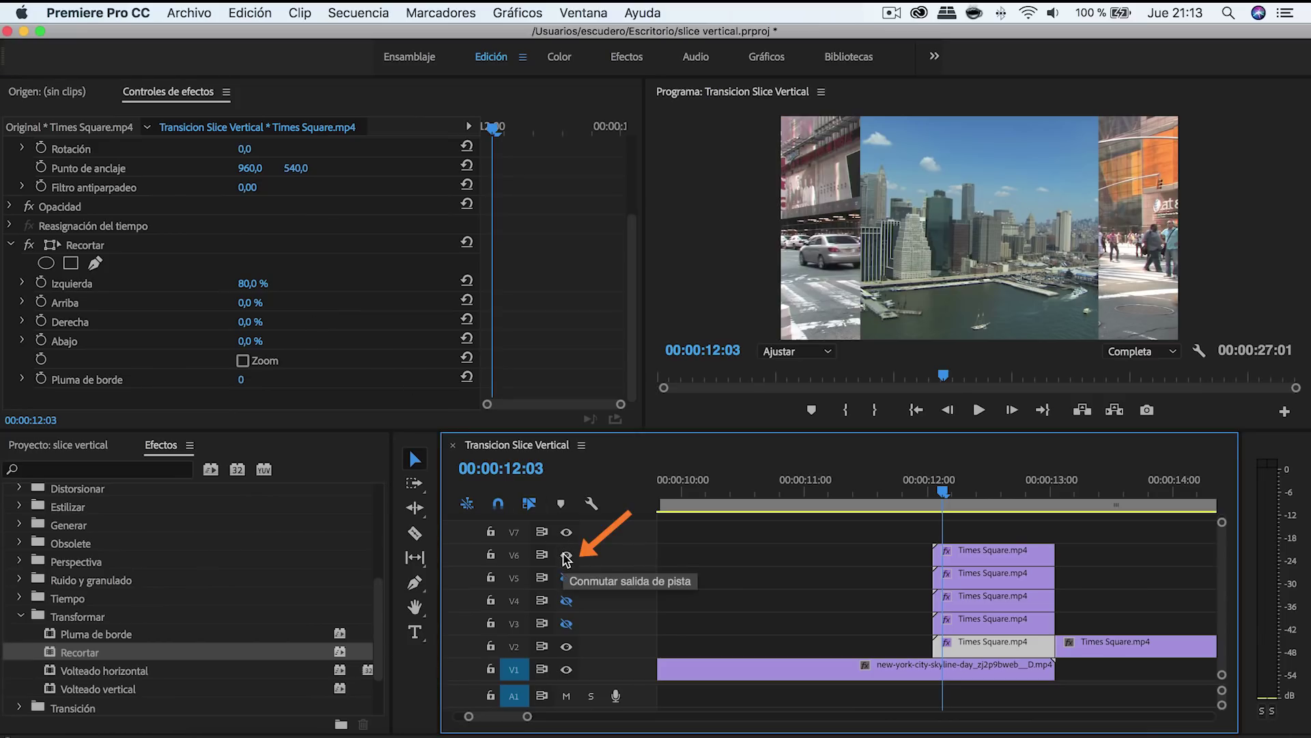
left_click(566, 578)
left_click(566, 600)
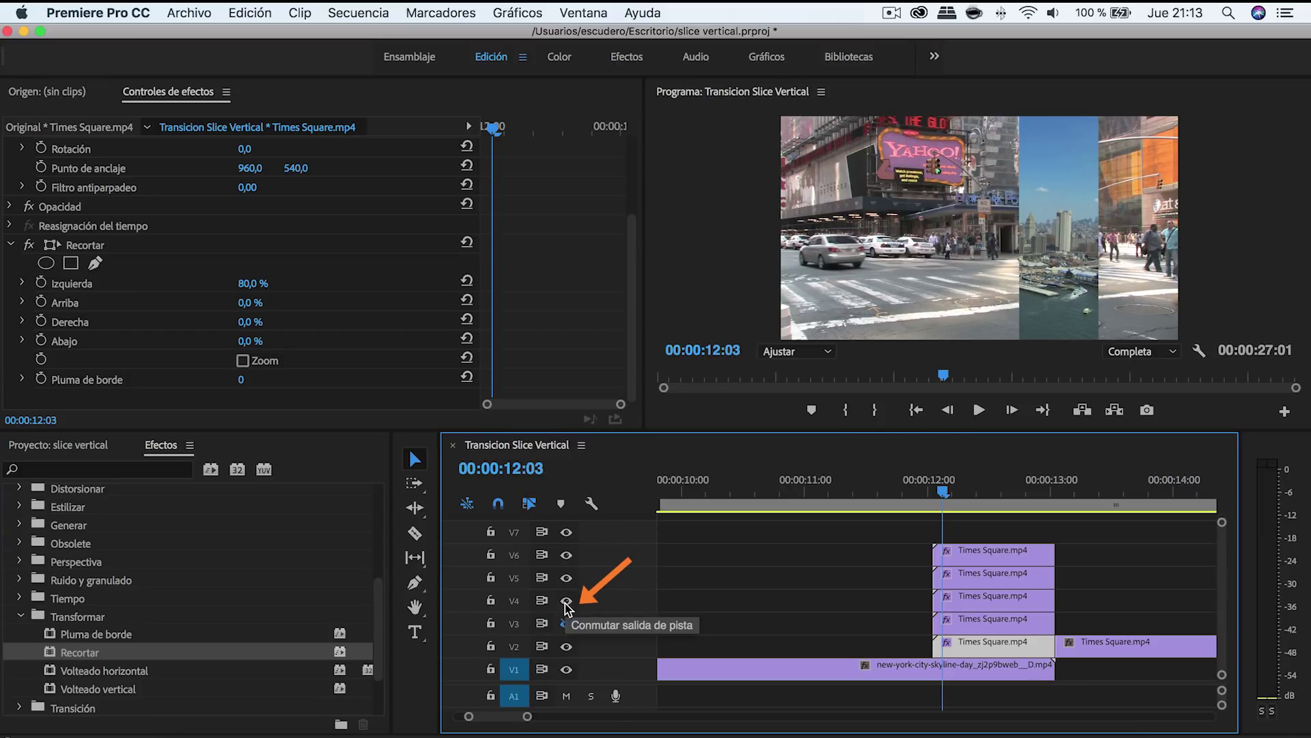
left_click(566, 623)
left_click(746, 604)
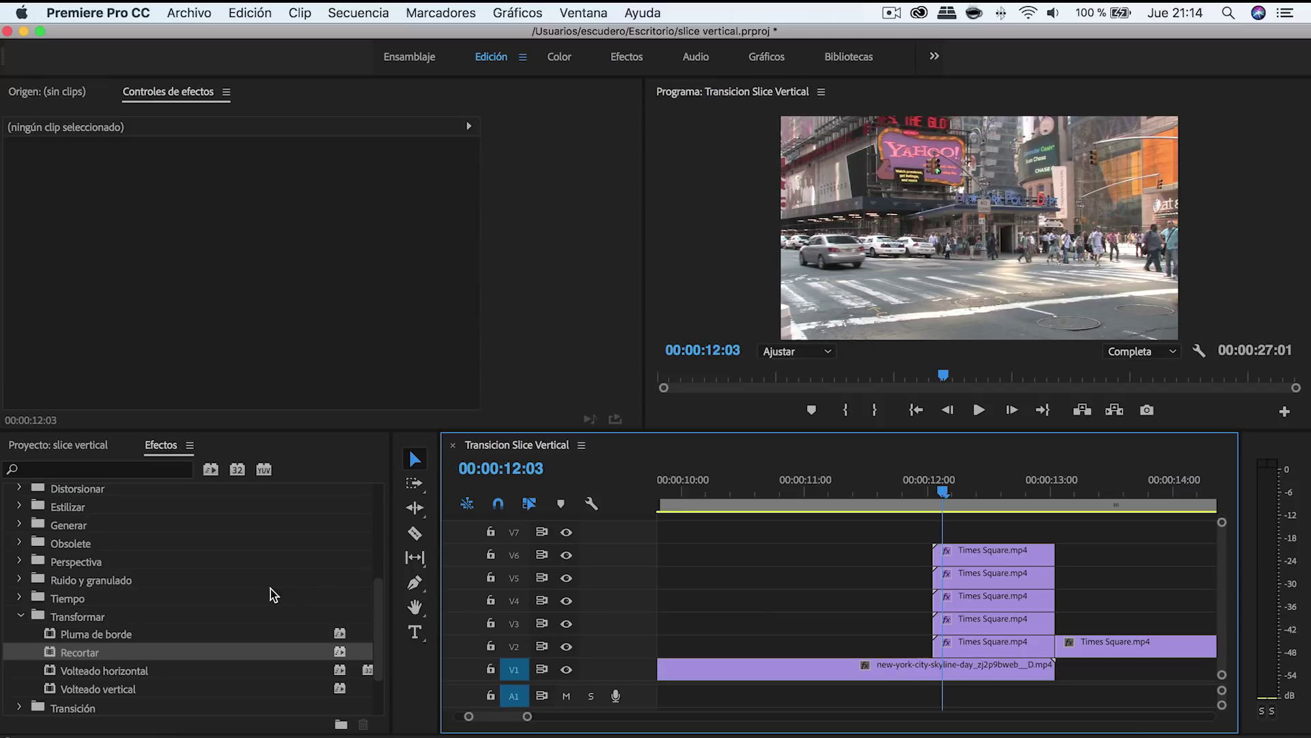
- Apply the Distorsionar > Transformar effect to the V6 Times Square clip and select that clip
left_click(21, 616)
scroll(24, 568, "up", 1)
scroll(41, 307, "down", 2)
left_click(34, 218)
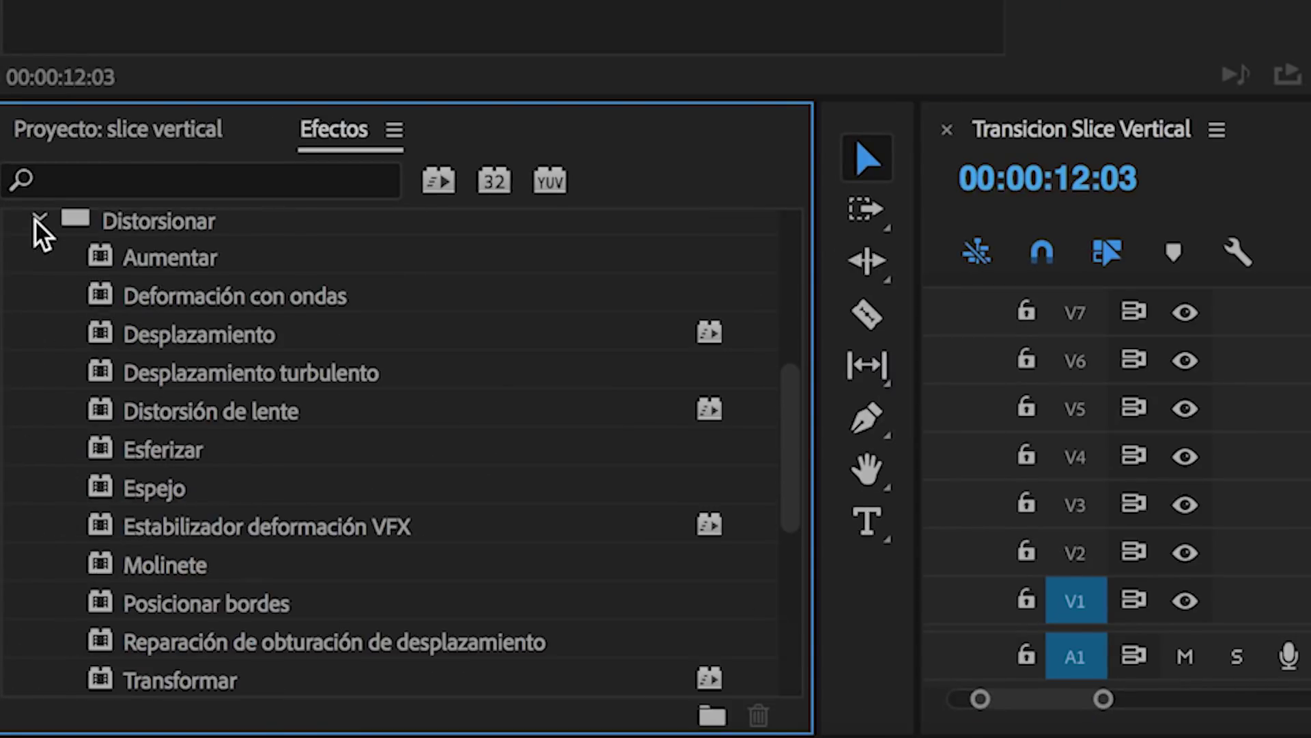
left_click(198, 676)
scroll(198, 676, "down", 2)
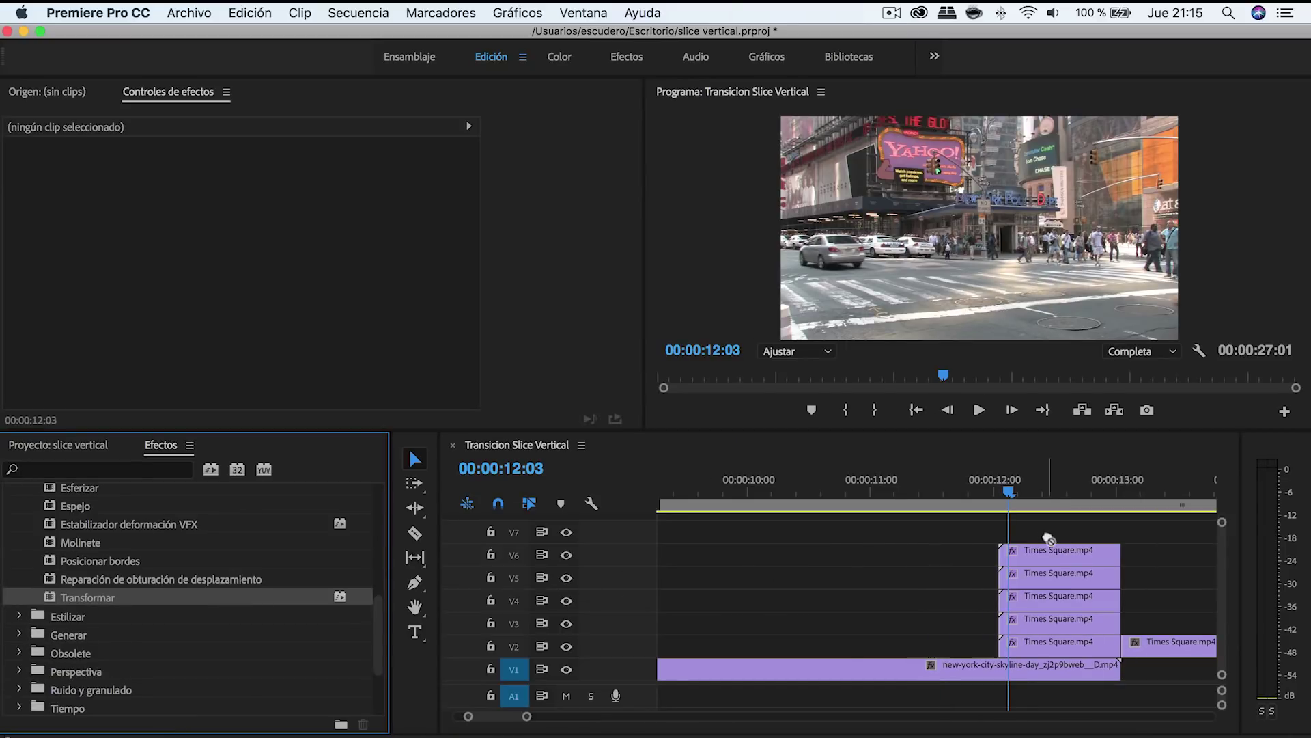
left_click(1052, 555)
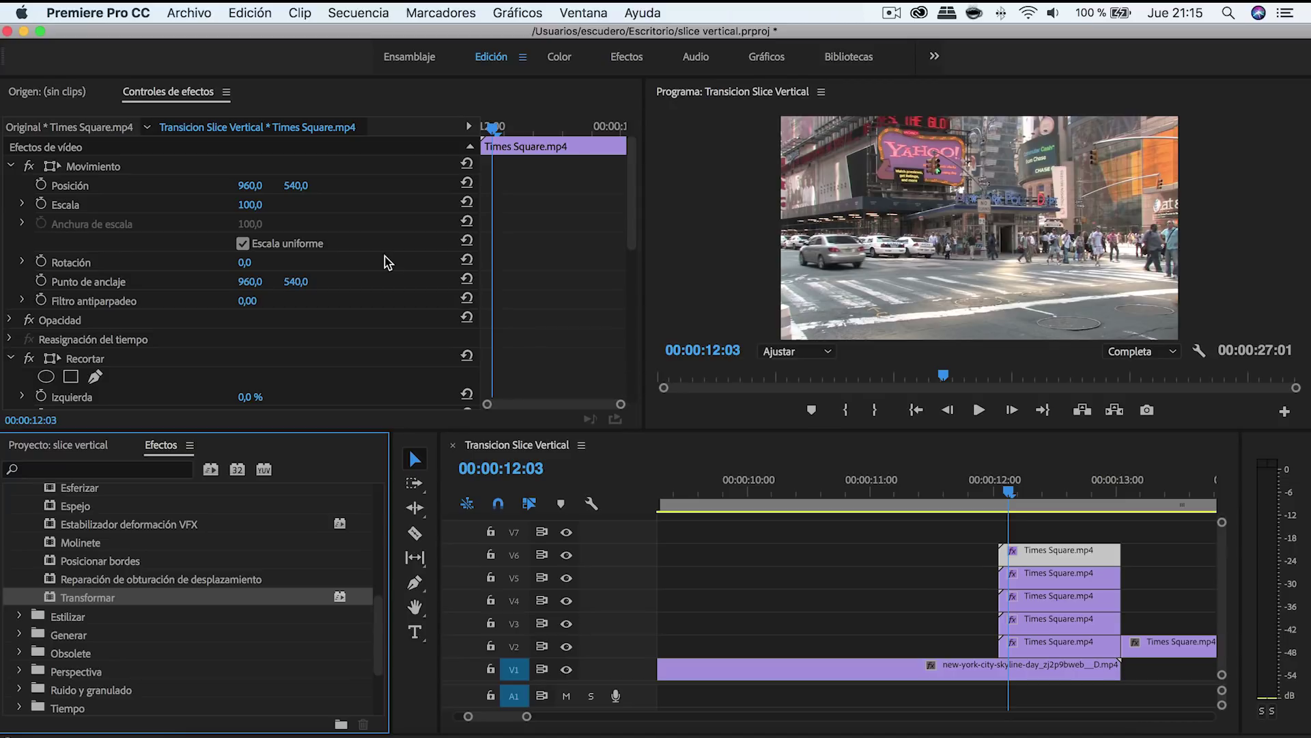
scroll(384, 256, "down", 10)
- Select Transformar, widen the Effect Controls keyframe area, and begin editing the Posición Y value
scroll(770, 375, "up", 2)
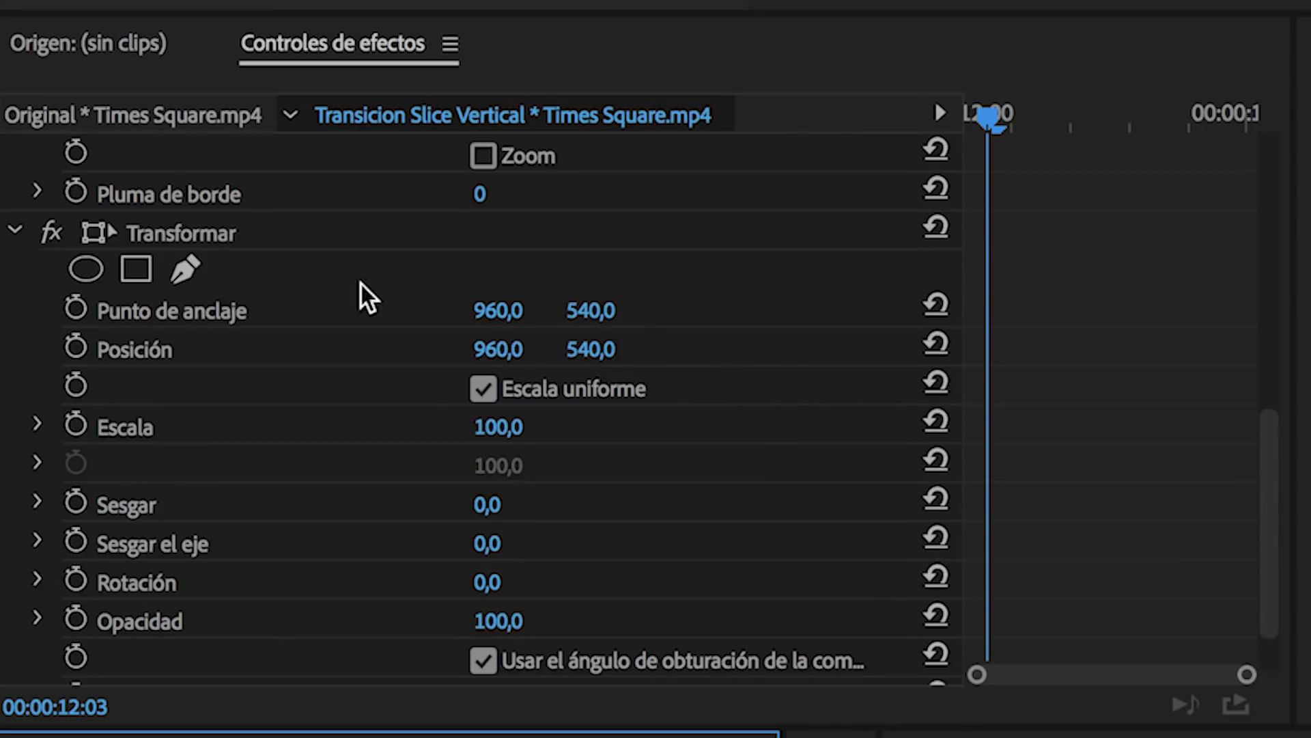
left_click(205, 235)
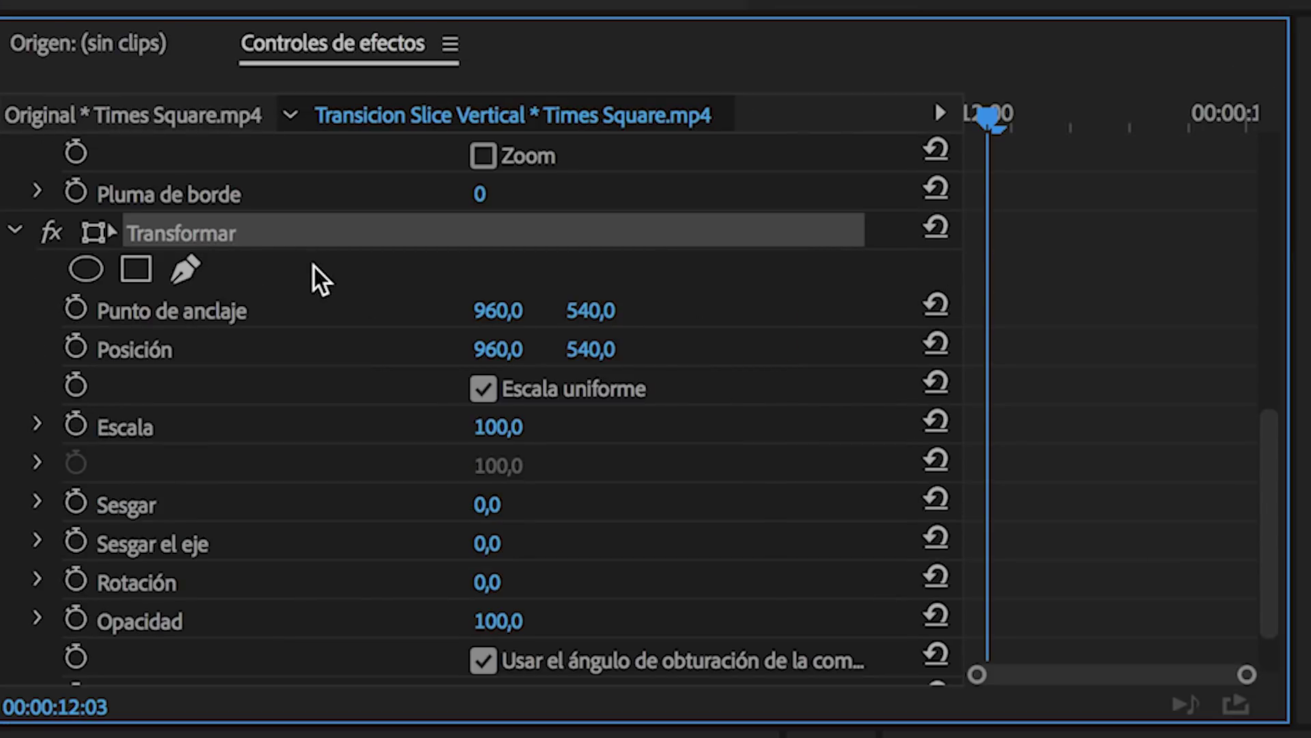
left_click_drag(964, 266, 828, 291)
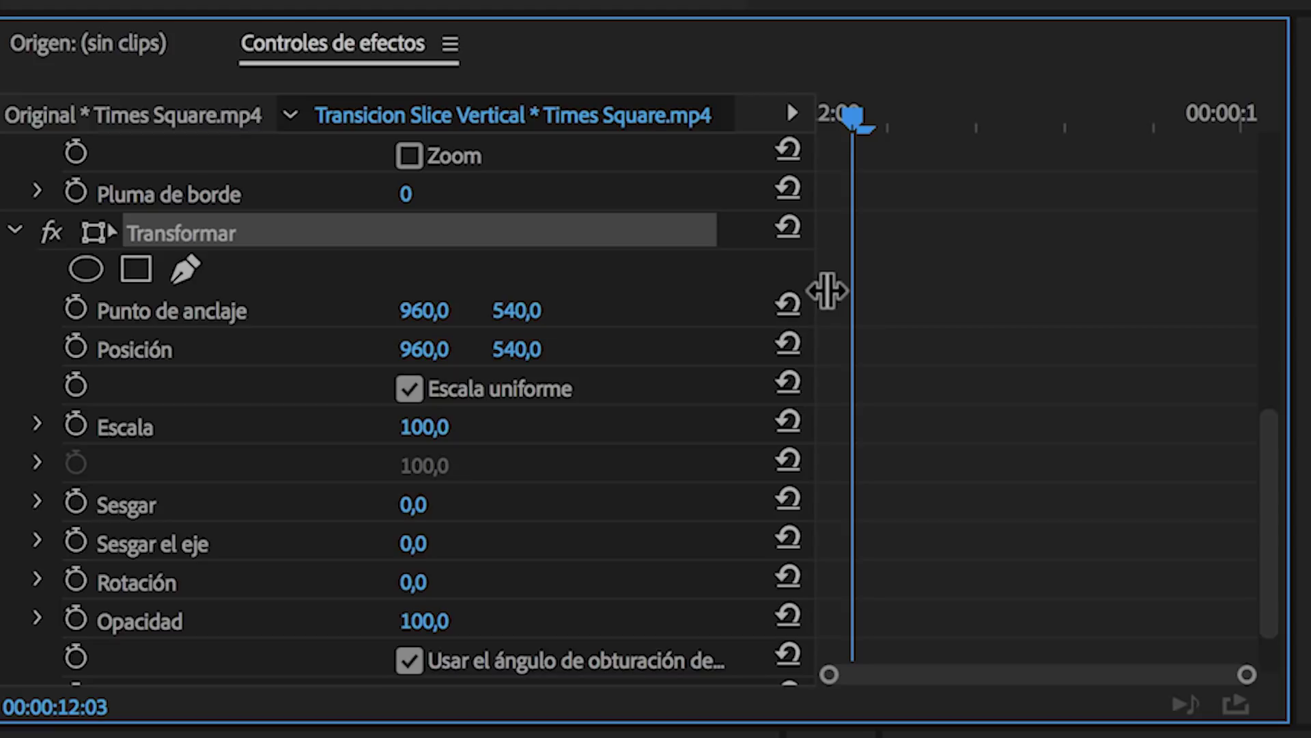
left_click(154, 354)
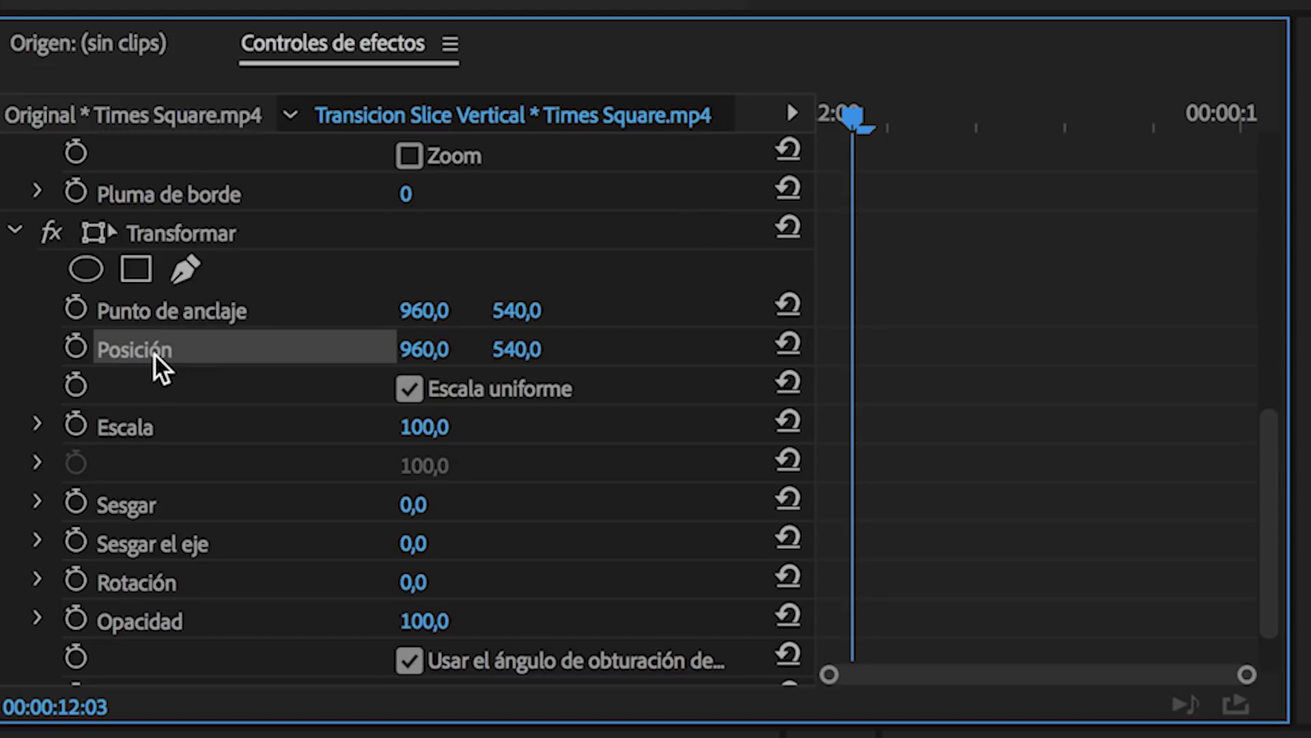
left_click(517, 349)
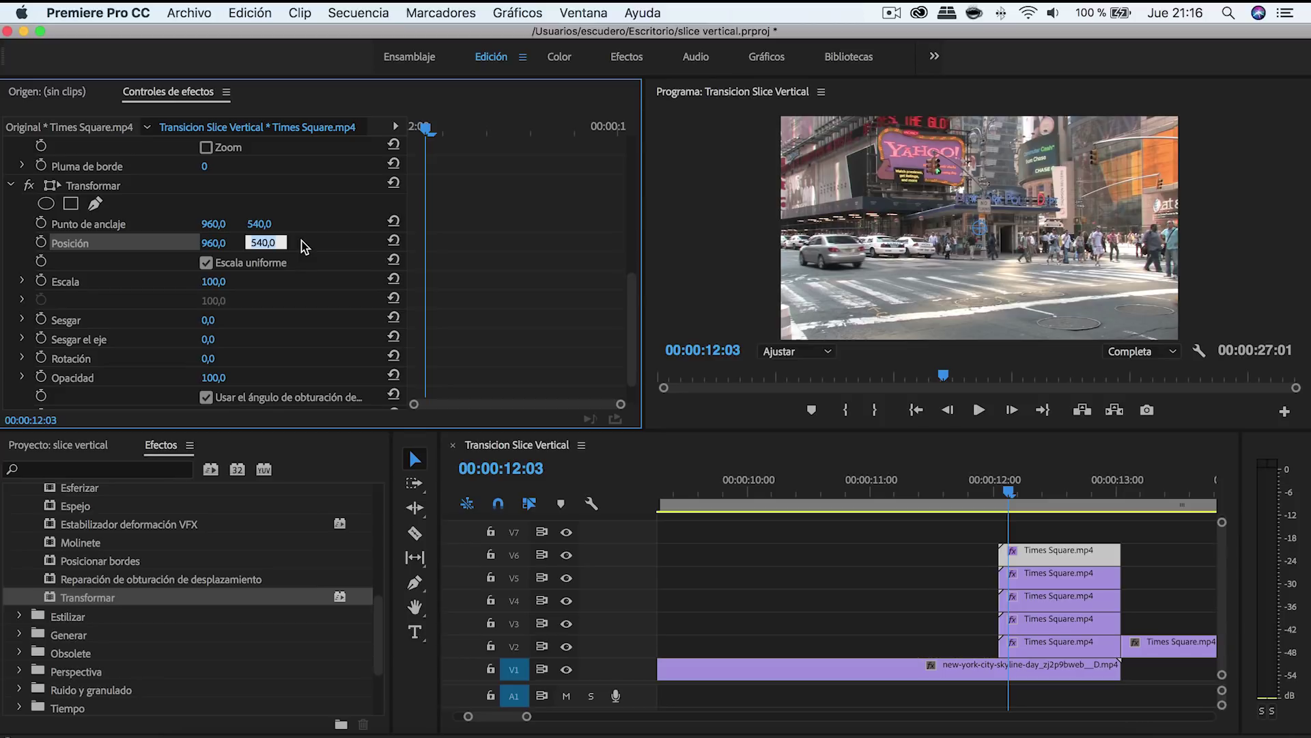
- Scrub Transformar Posición Y to -553 and set a Posición keyframe at the clip's first frame
left_click_drag(263, 243, 134, 243)
left_click_drag(260, 243, 137, 243)
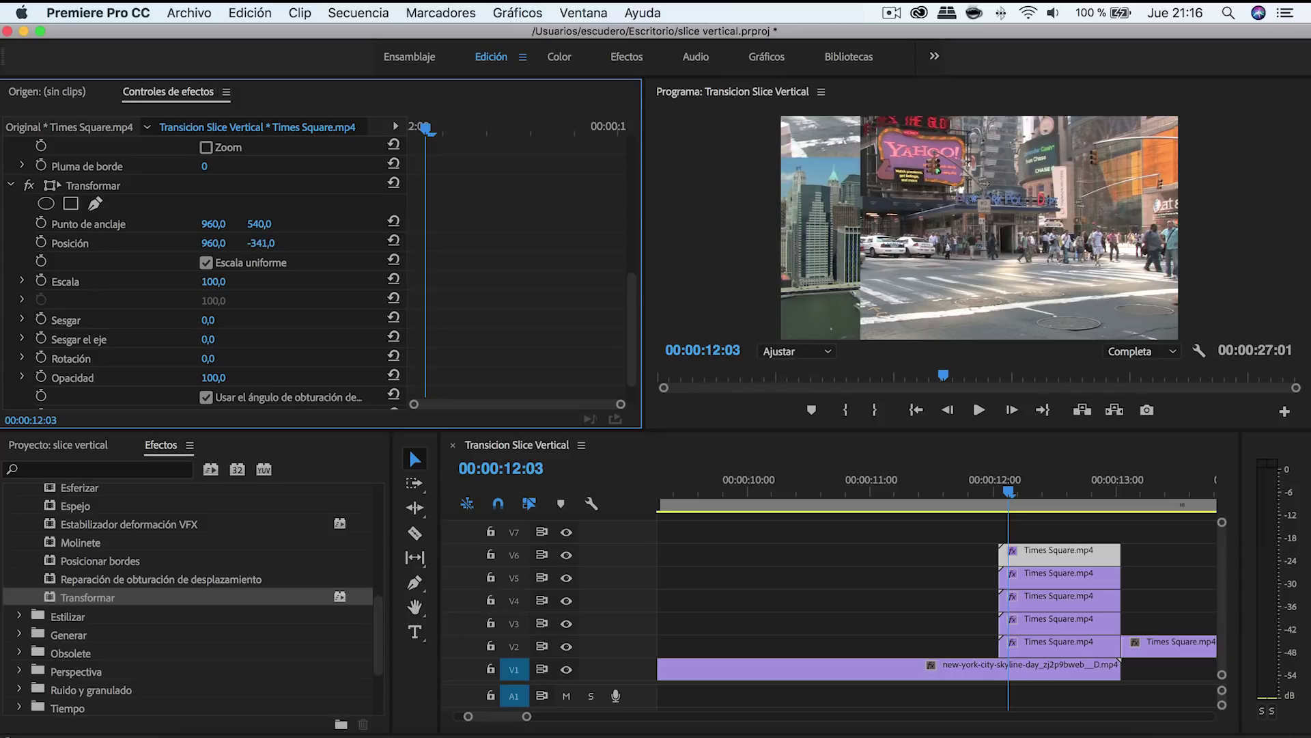
left_click_drag(263, 243, 120, 243)
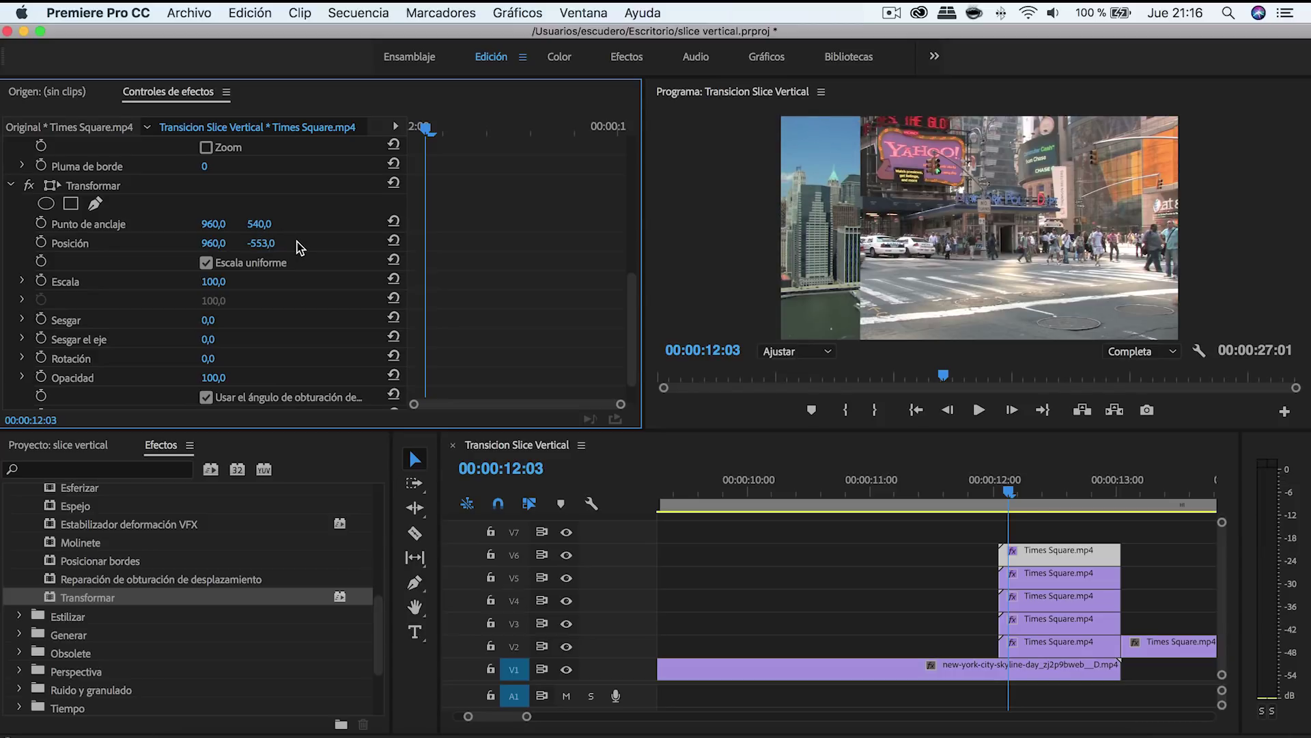
left_click_drag(426, 129, 410, 130)
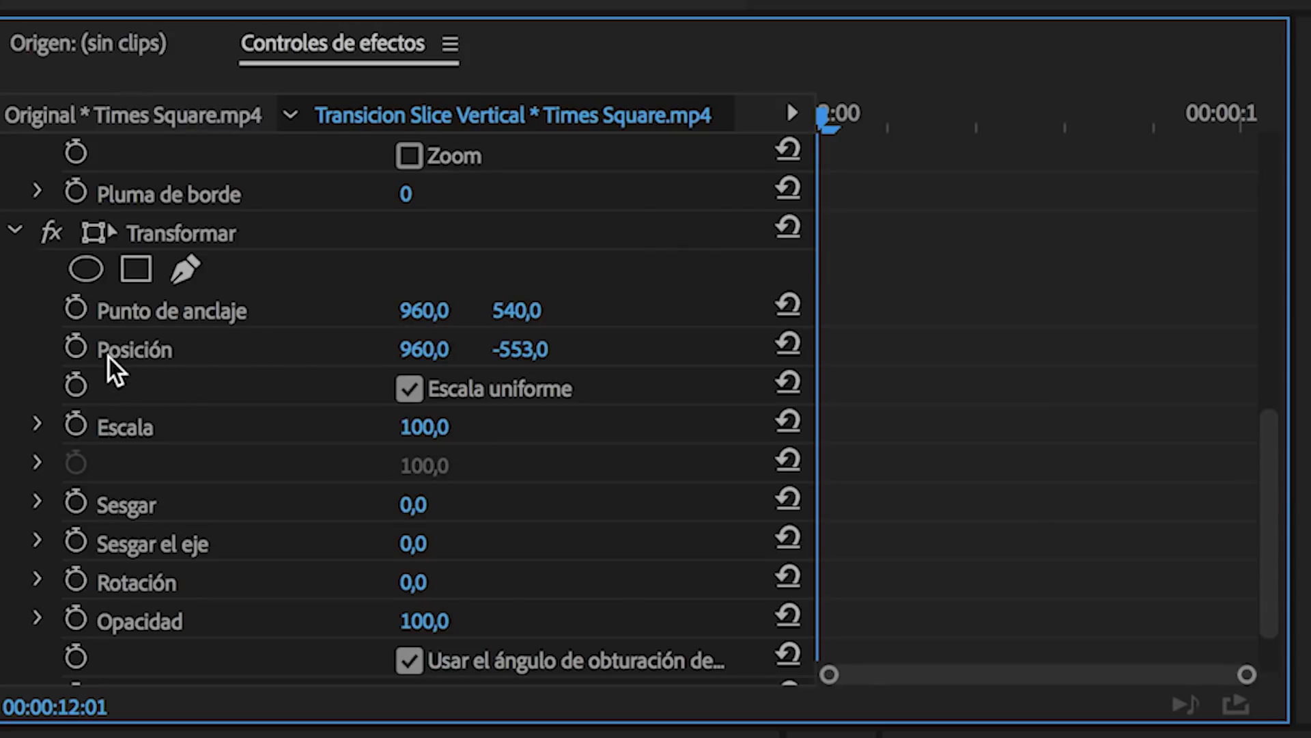
left_click(84, 351)
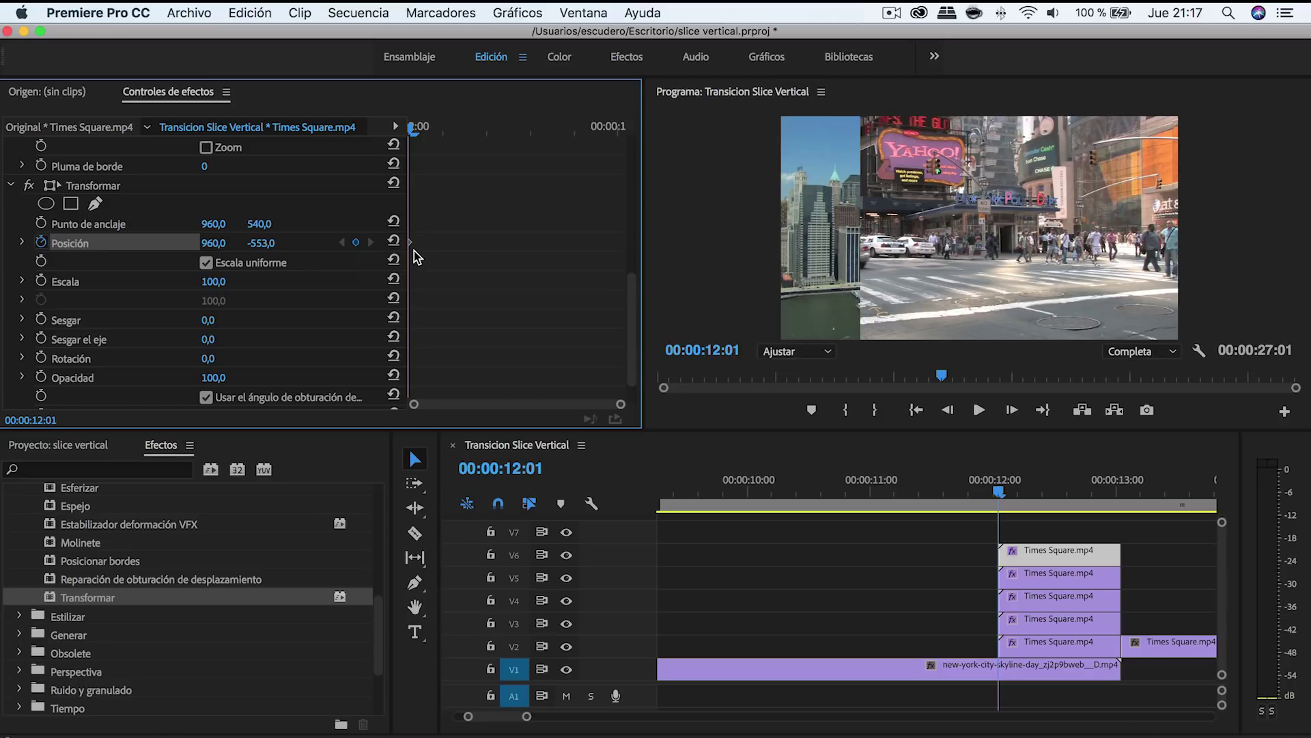
- Advance the playhead frame by frame to 00:00:12:11
left_click(1012, 412)
left_click(1013, 412)
left_click(1013, 411)
left_click(1012, 412)
left_click(1012, 412)
left_click(1013, 412)
left_click(1012, 412)
left_click(1012, 411)
left_click(1012, 412)
left_click(1012, 412)
left_click(1012, 412)
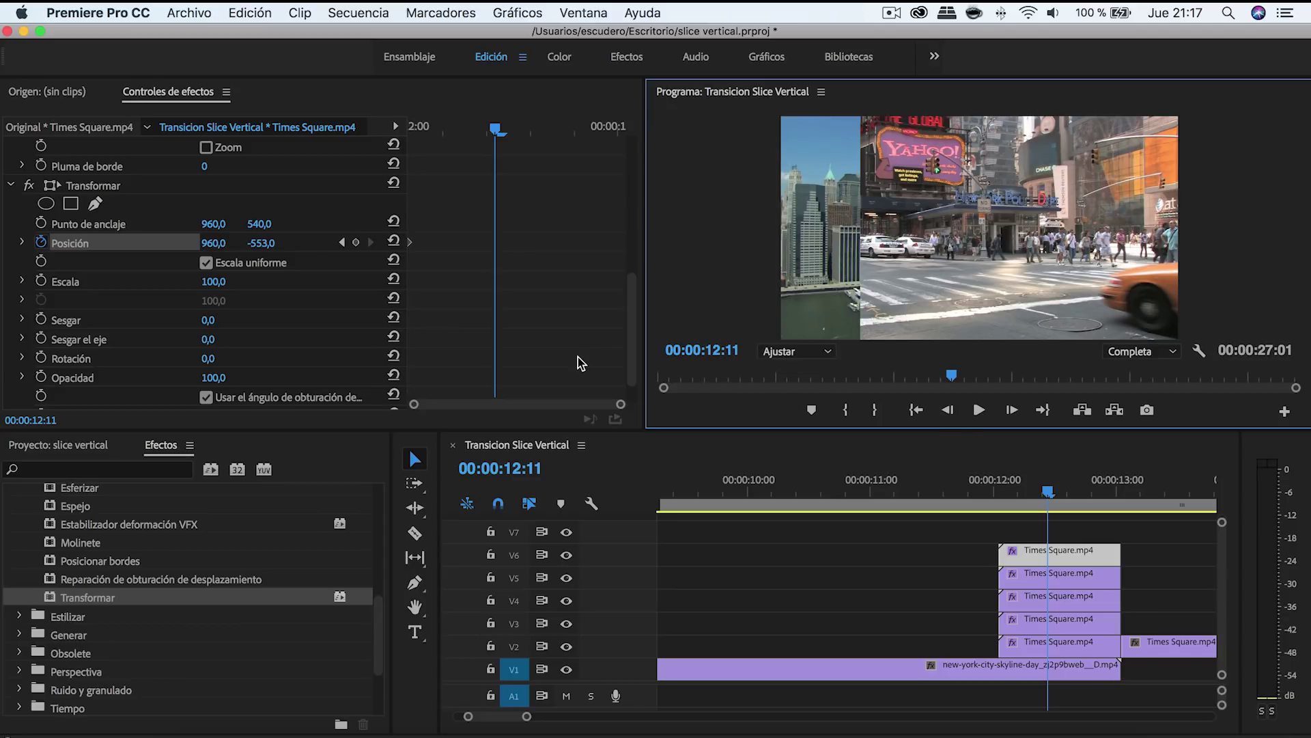
- Reset Posición to 960,0 540,0 to add a second keyframe, then scrub back to preview
left_click(266, 243)
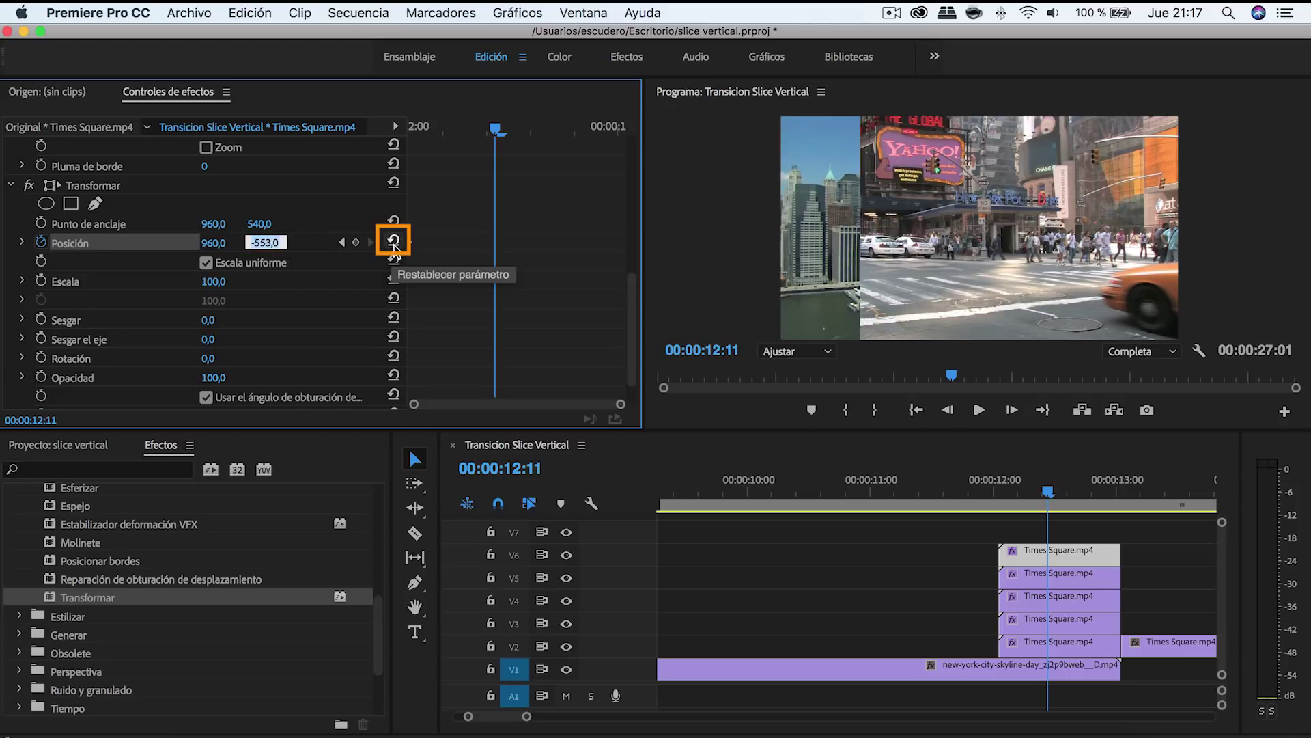
left_click(394, 241)
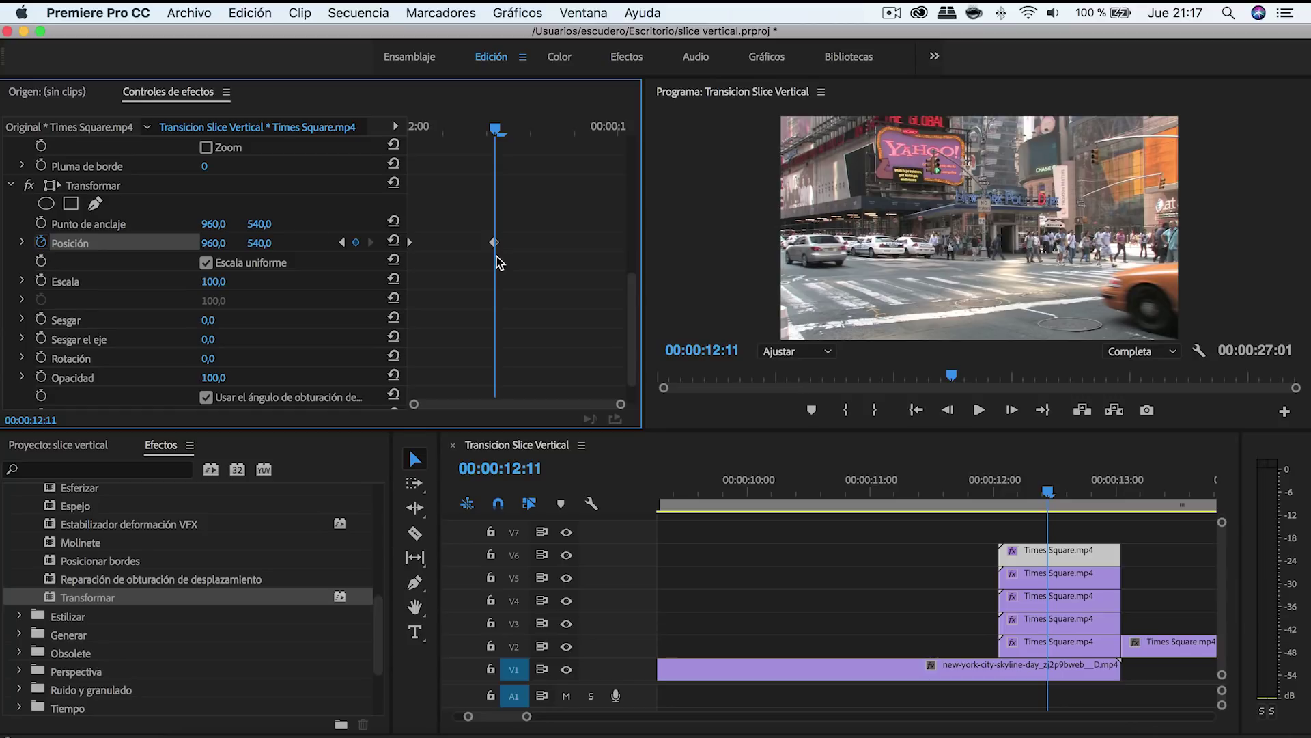
mouse_move(497, 131)
left_mouse_down()
mouse_move(421, 145)
mouse_move(460, 136)
left_mouse_up()
scroll(435, 137, "down", 1)
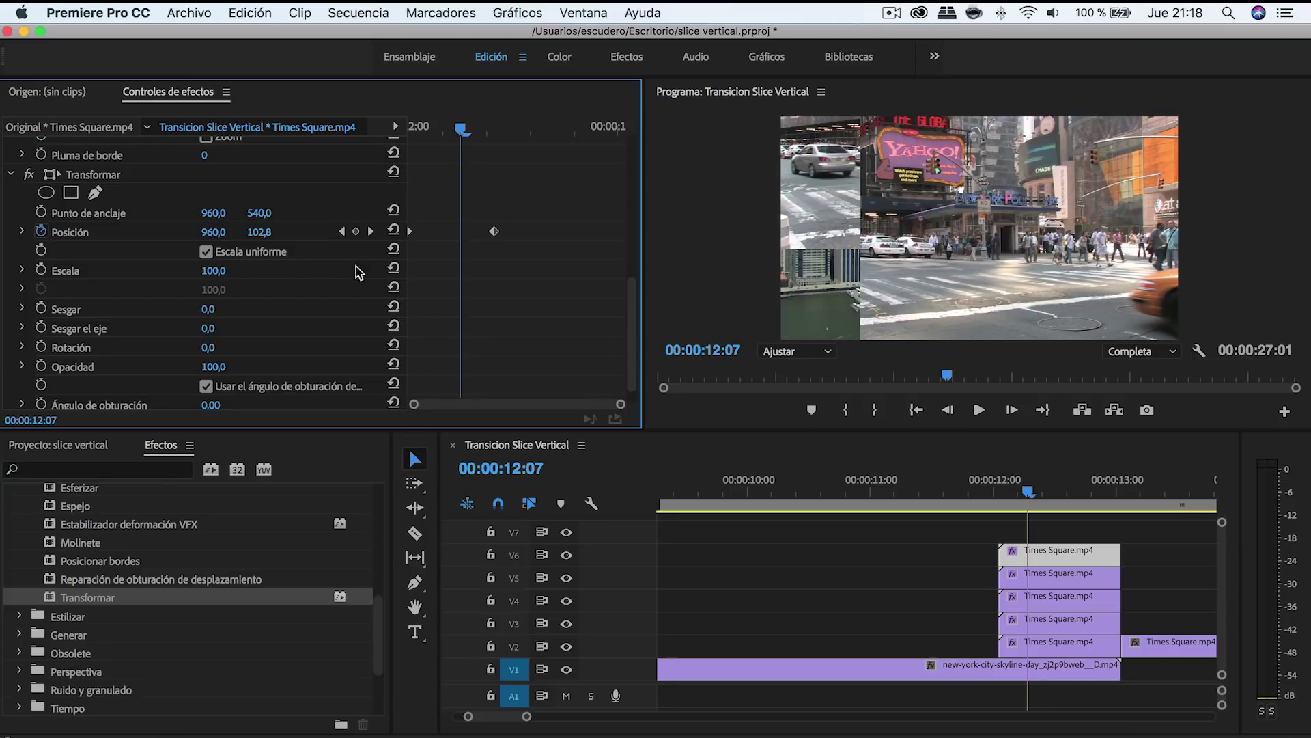
- Turn off the sequence shutter angle, set Transformar's shutter angle to 360, and preview the blur
scroll(321, 321, "down", 1)
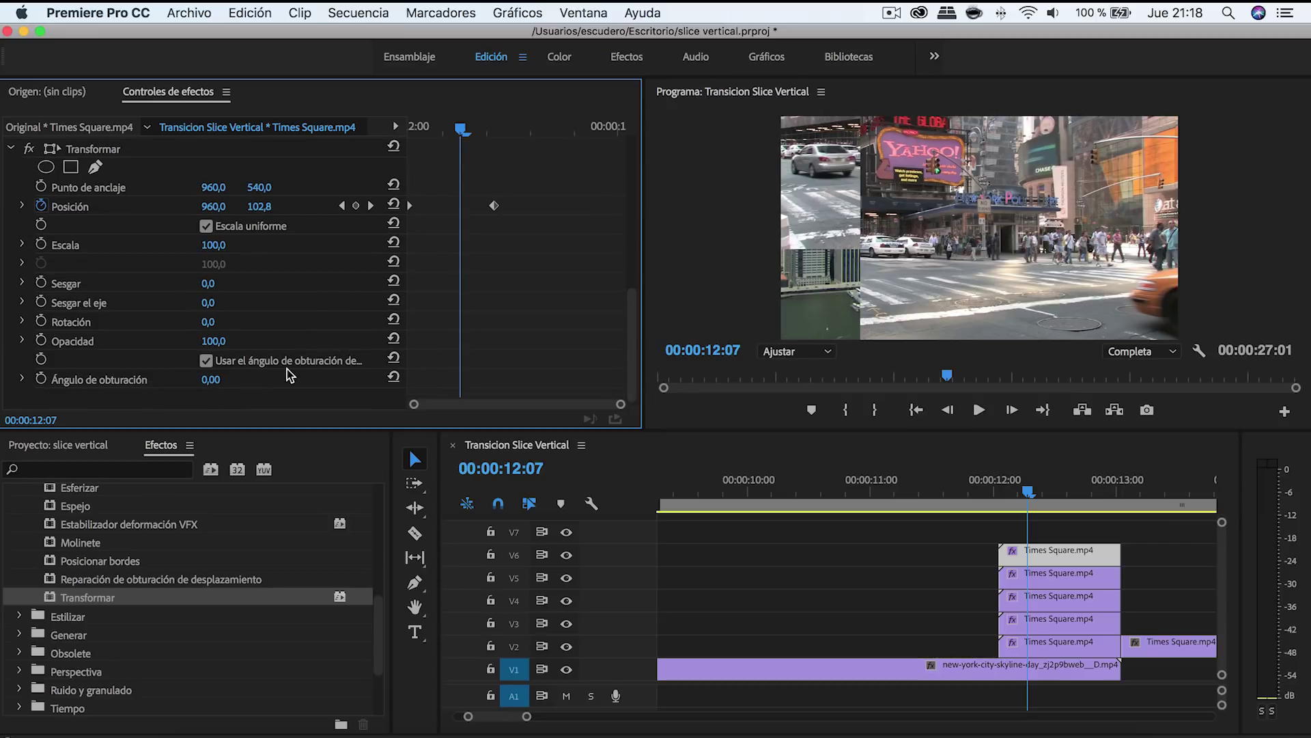
left_click(207, 361)
left_click(22, 379)
scroll(183, 371, "down", 1)
scroll(183, 371, "down", 1)
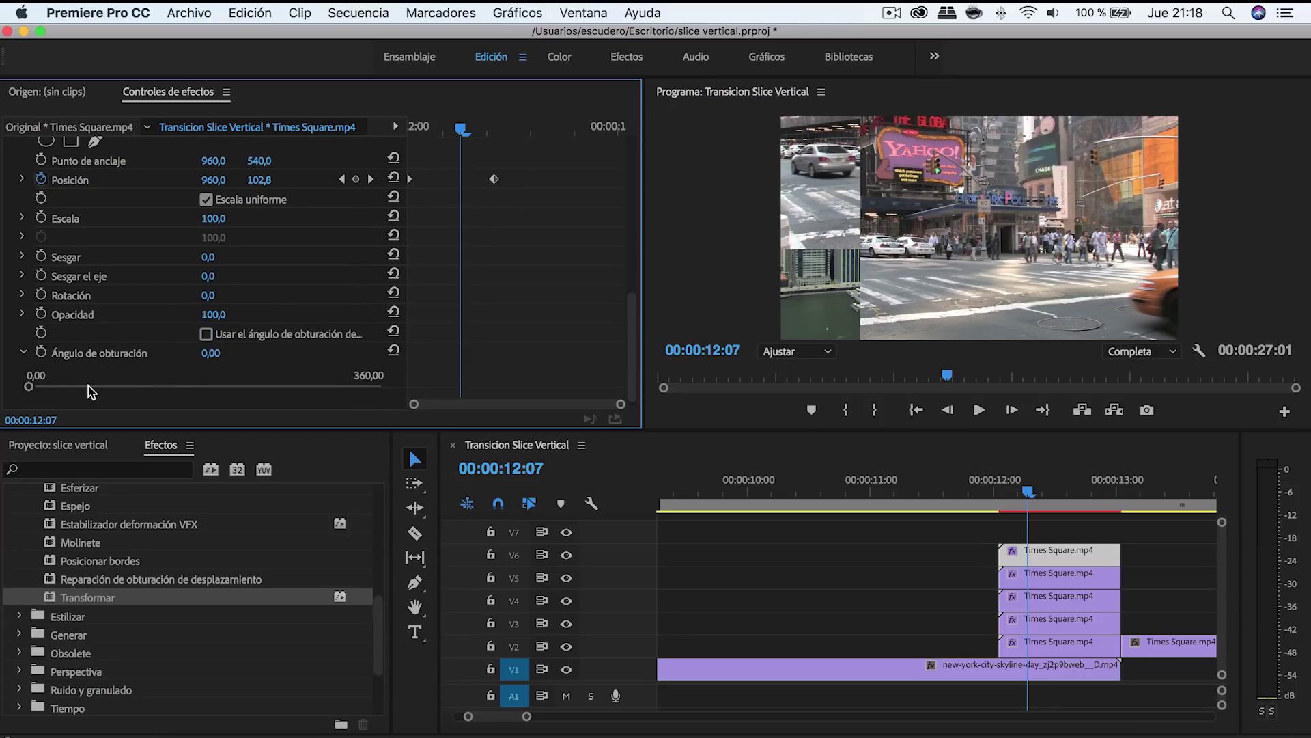
left_click_drag(29, 387, 413, 423)
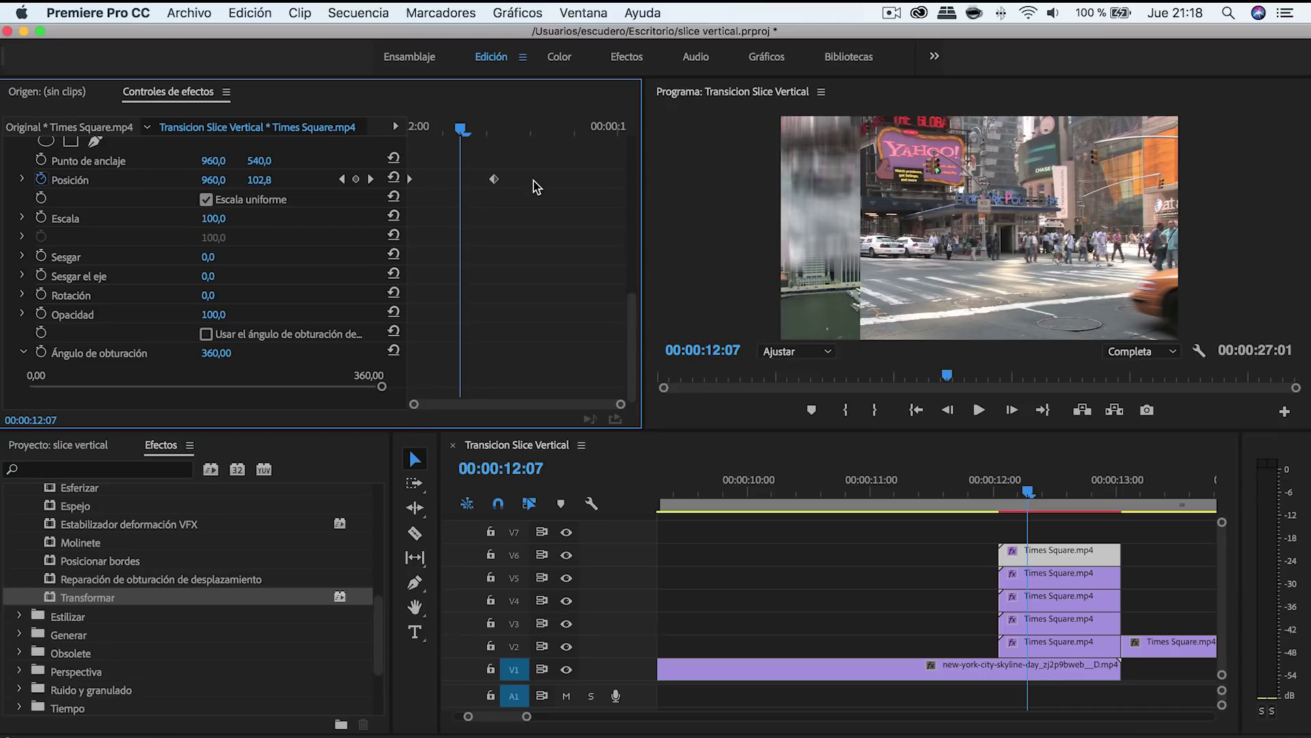
mouse_move(415, 128)
left_mouse_down()
mouse_move(511, 161)
mouse_move(482, 177)
left_mouse_up()
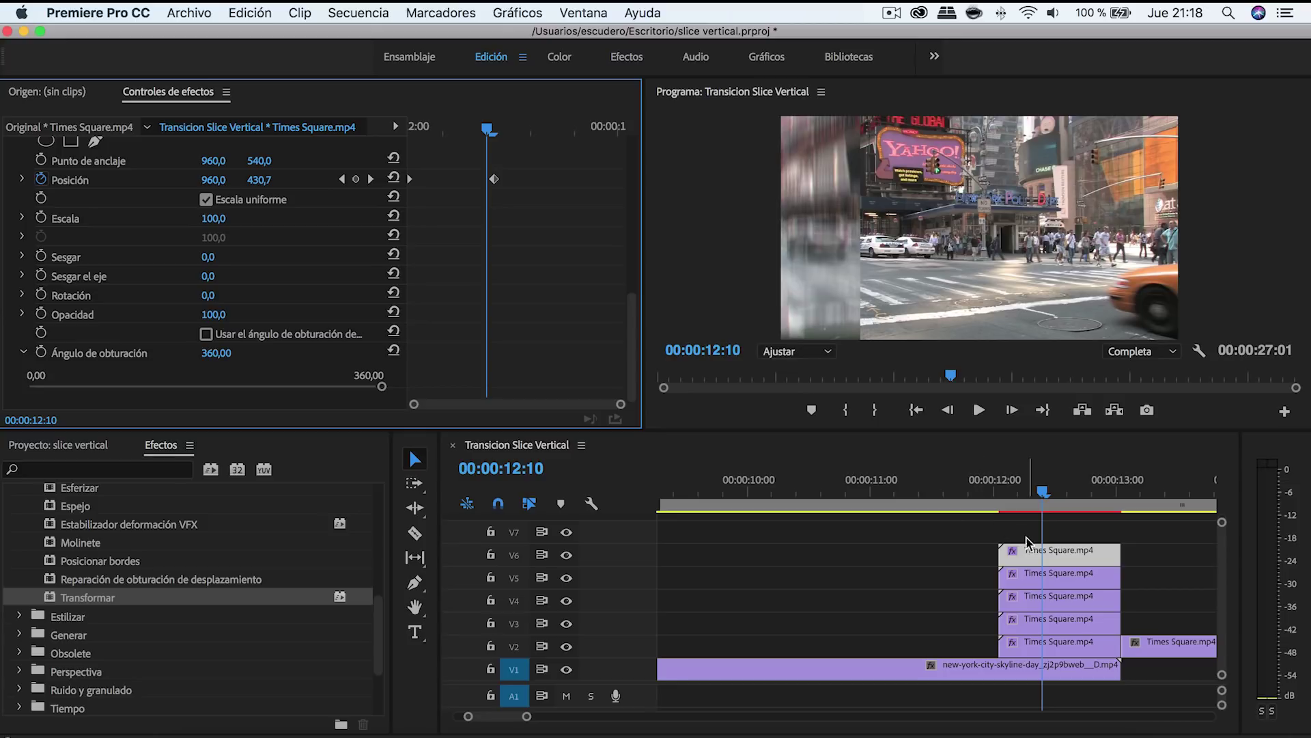
scroll(413, 249, "up", 3)
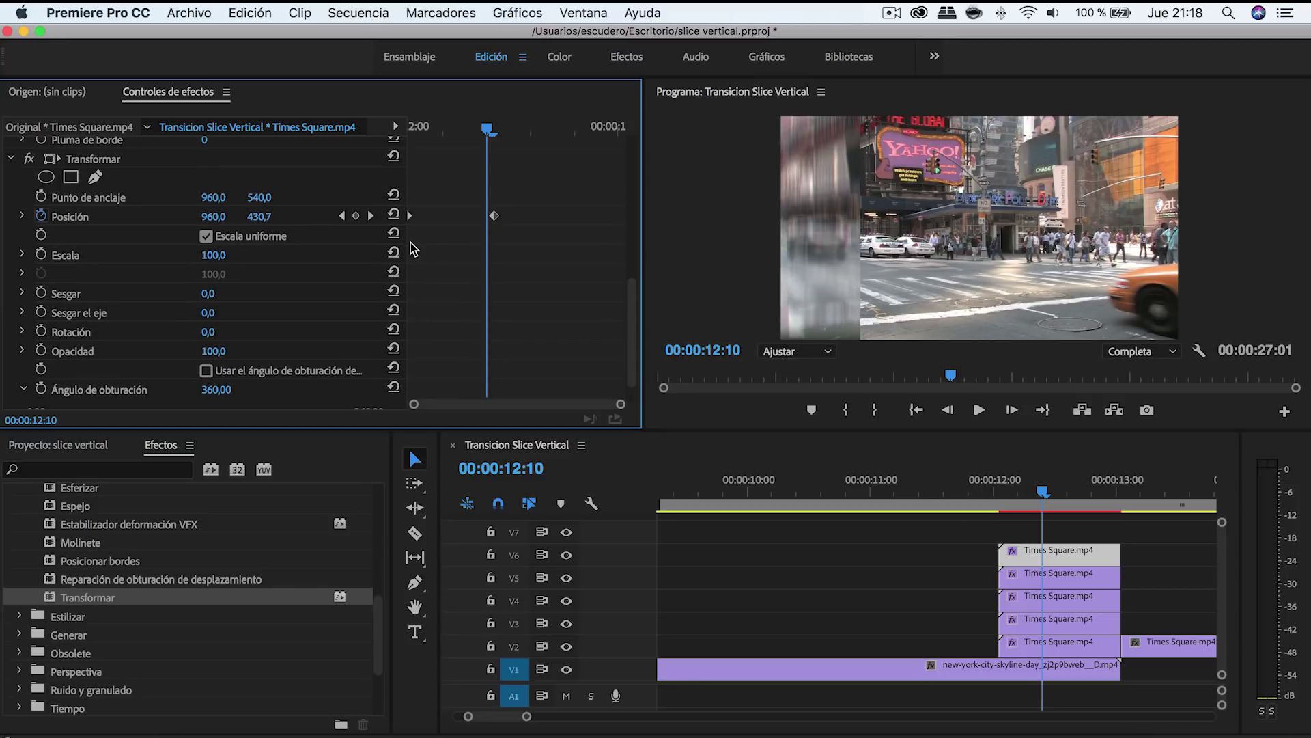
- Copy the V6 strip's Transformar effect, paste it onto the V5–V2 strips, and preview
left_click(97, 196)
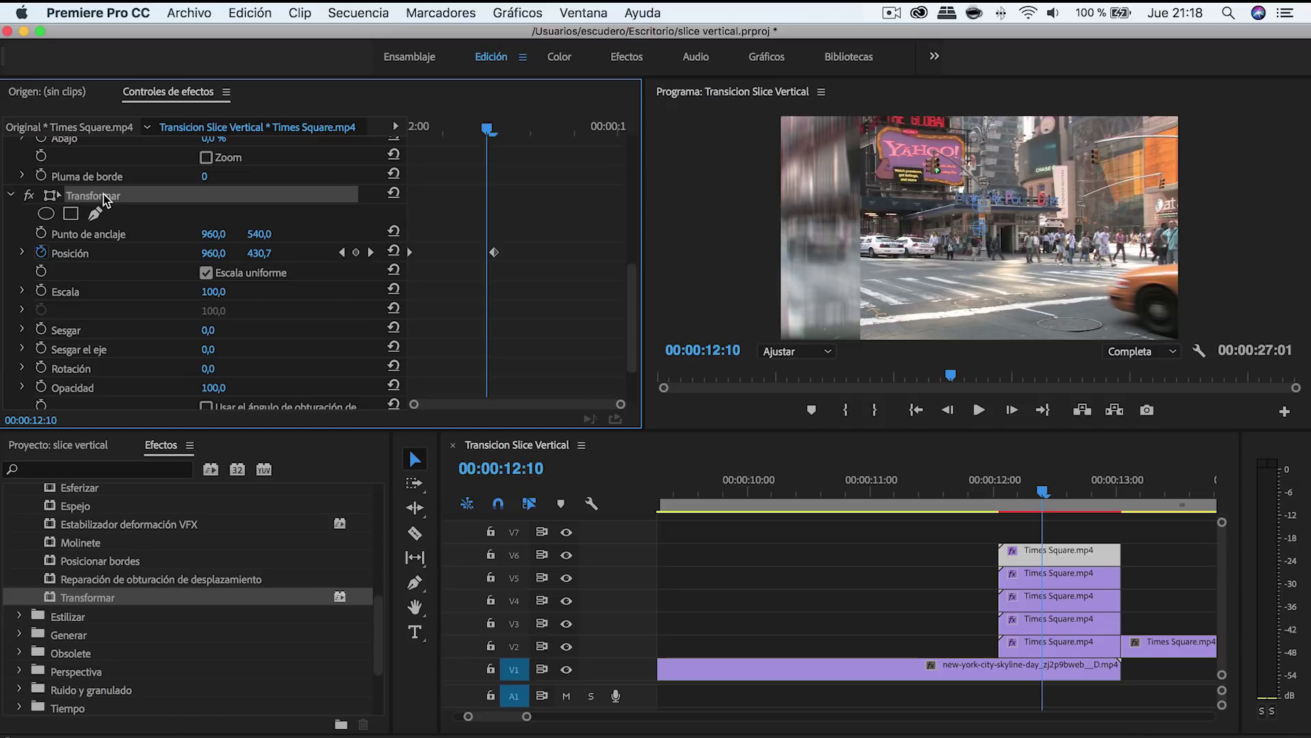
right_click(105, 199)
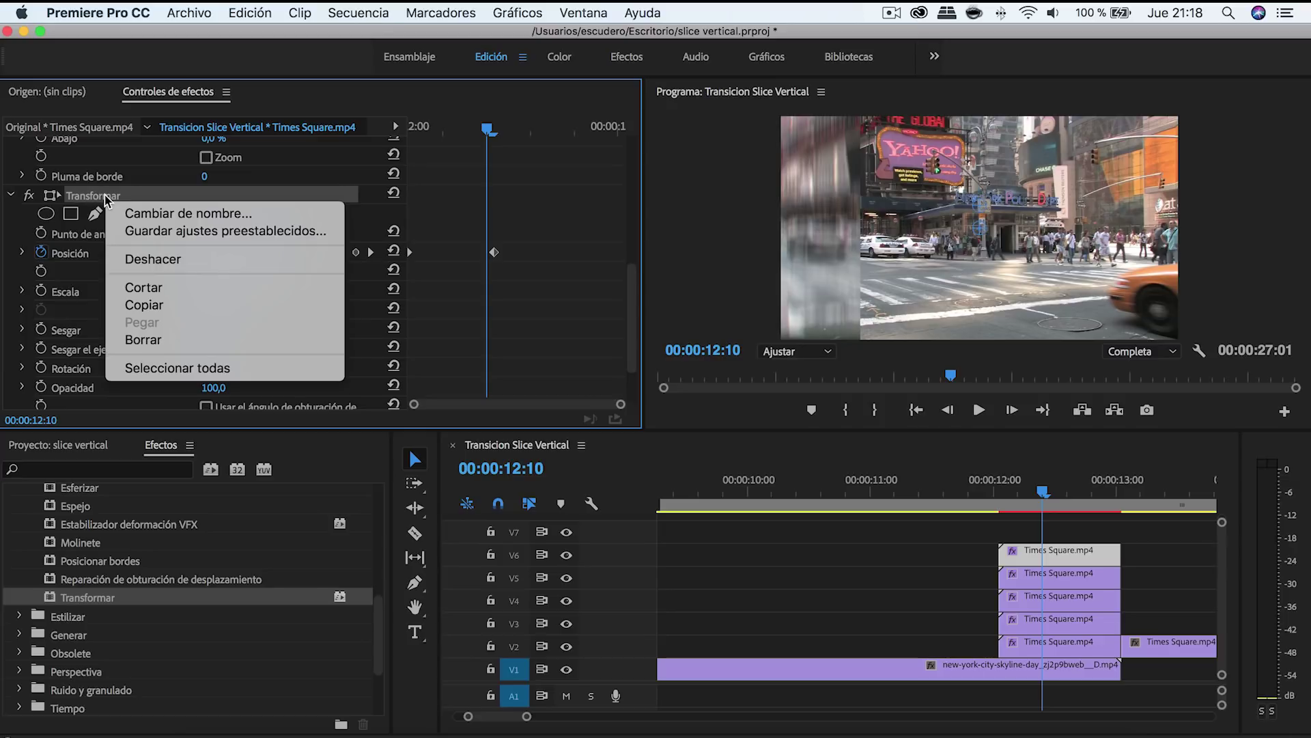
left_click(157, 307)
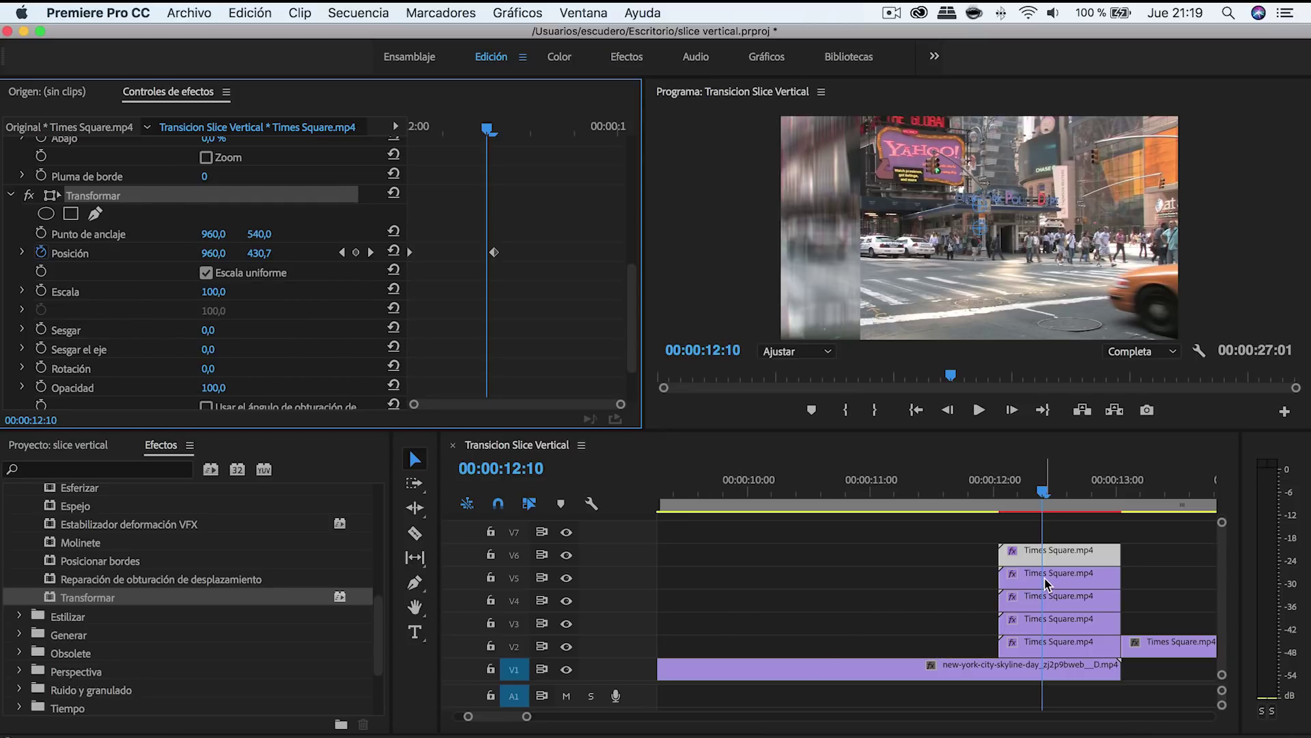
left_click(1021, 599)
left_click(1047, 577, "shift")
left_click(1058, 623, "shift")
left_click(1057, 646, "shift")
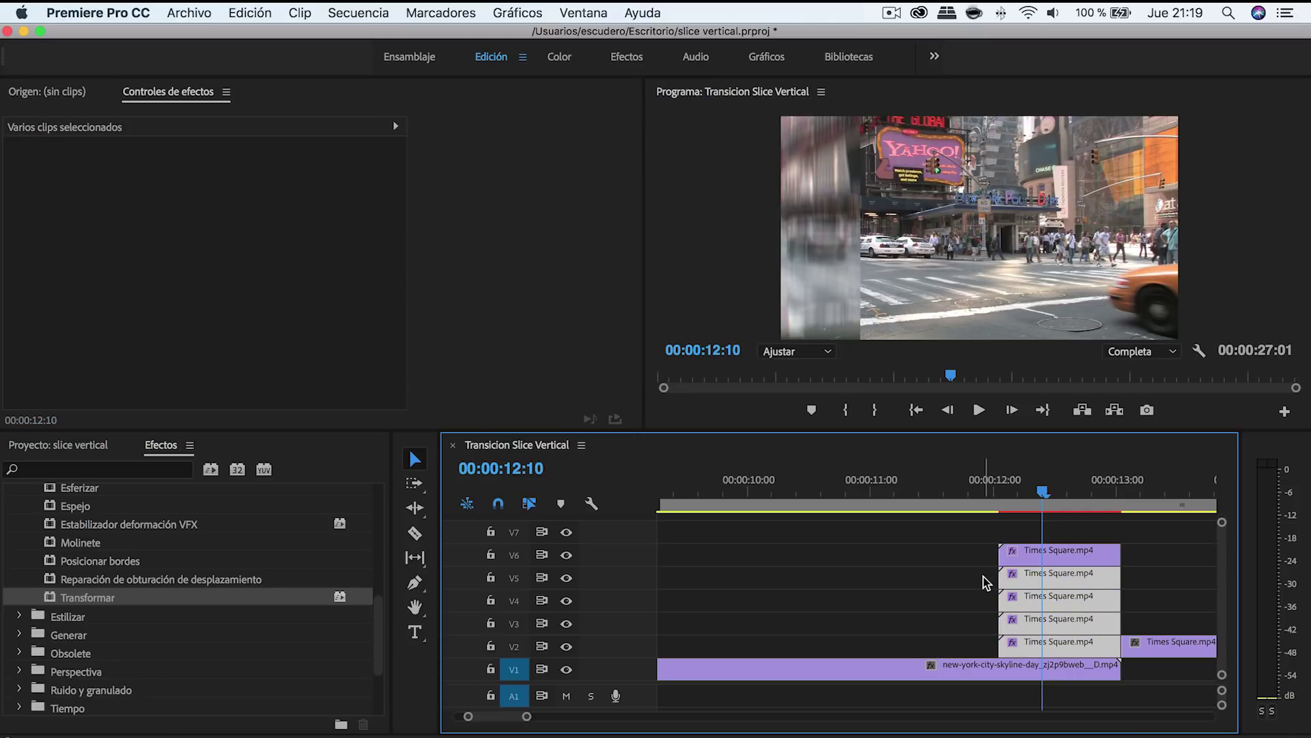
key("super+v")
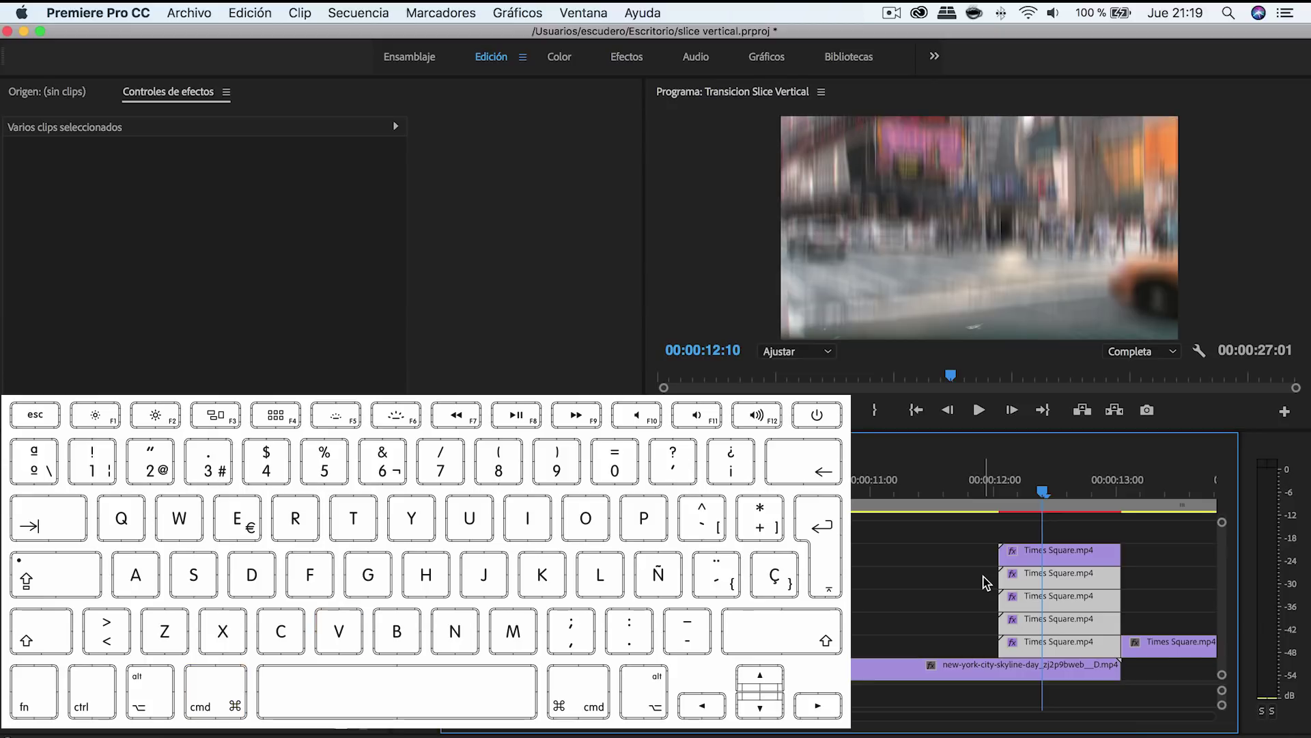
key("ctrl+v")
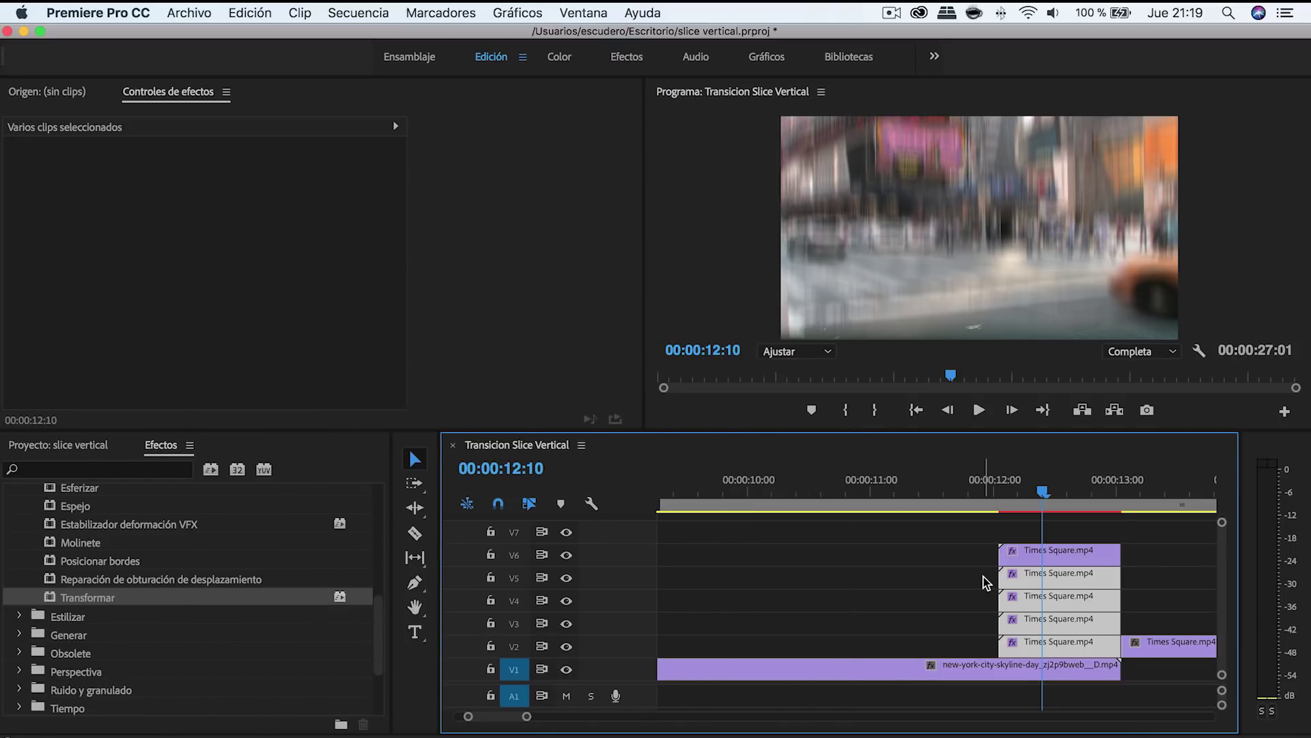
mouse_move(1047, 494)
left_mouse_down()
mouse_move(965, 504)
mouse_move(1080, 517)
mouse_move(1015, 530)
left_mouse_up()
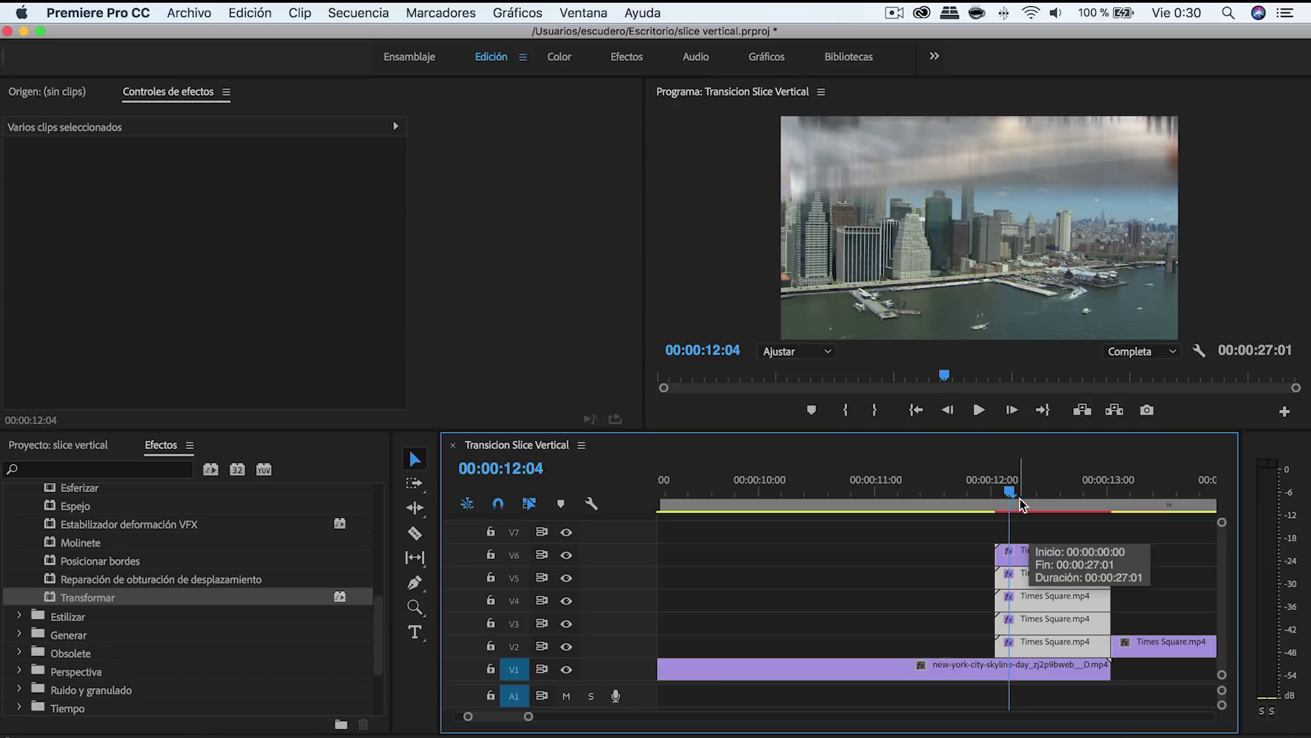
- Return to the transition start and review the V6 strip's slide a few frames in
left_click_drag(1011, 492, 996, 495)
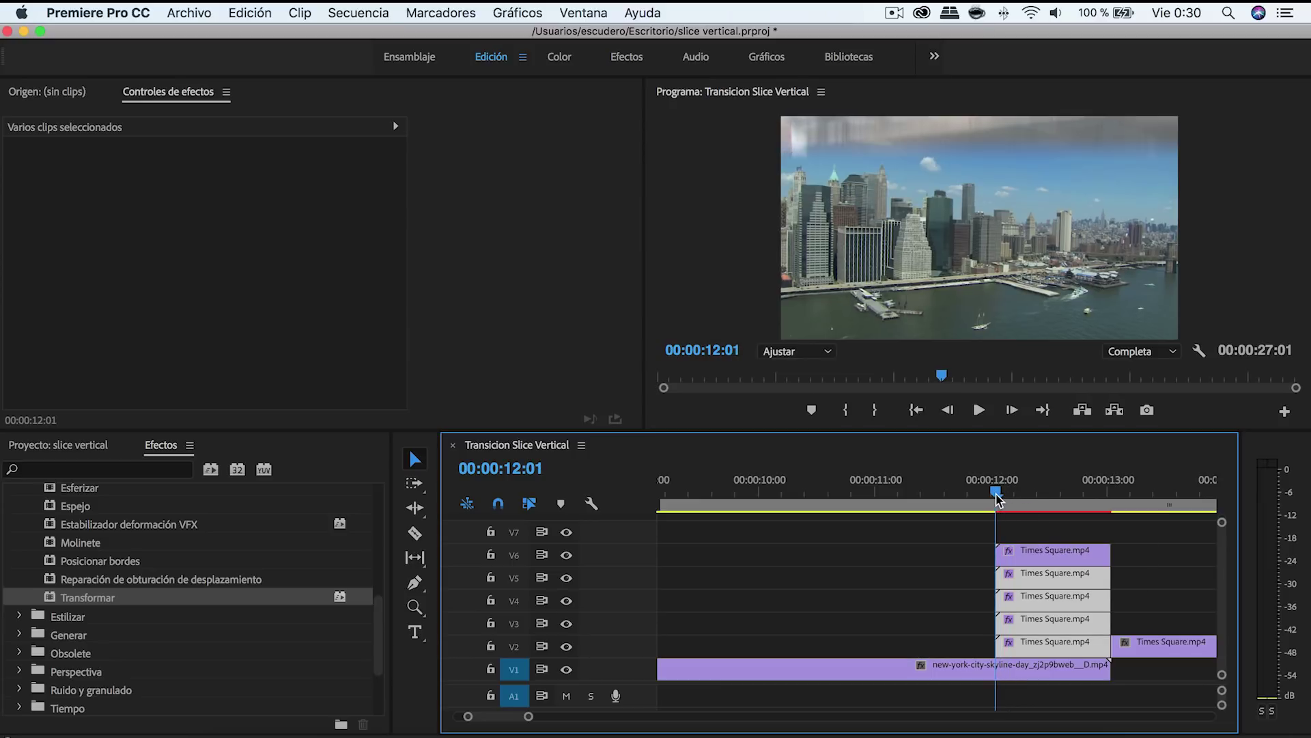
left_click(1019, 553)
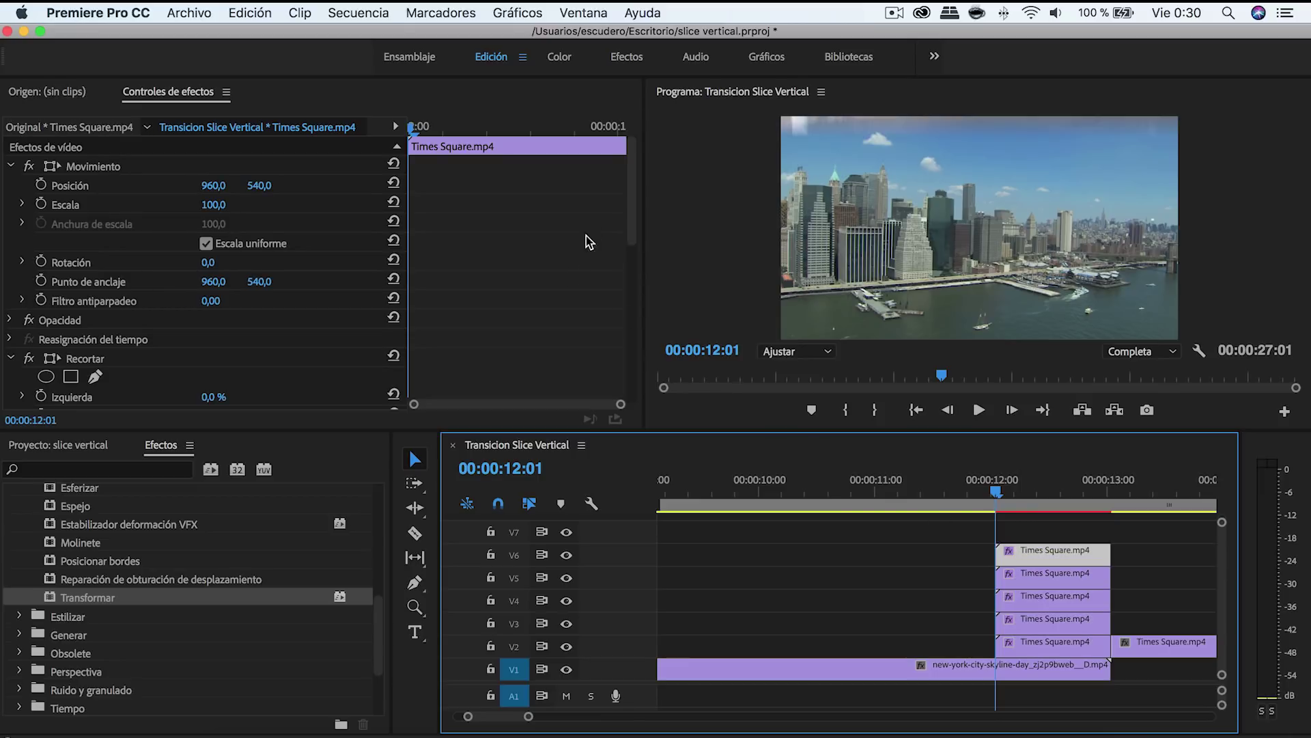
left_click_drag(632, 194, 635, 335)
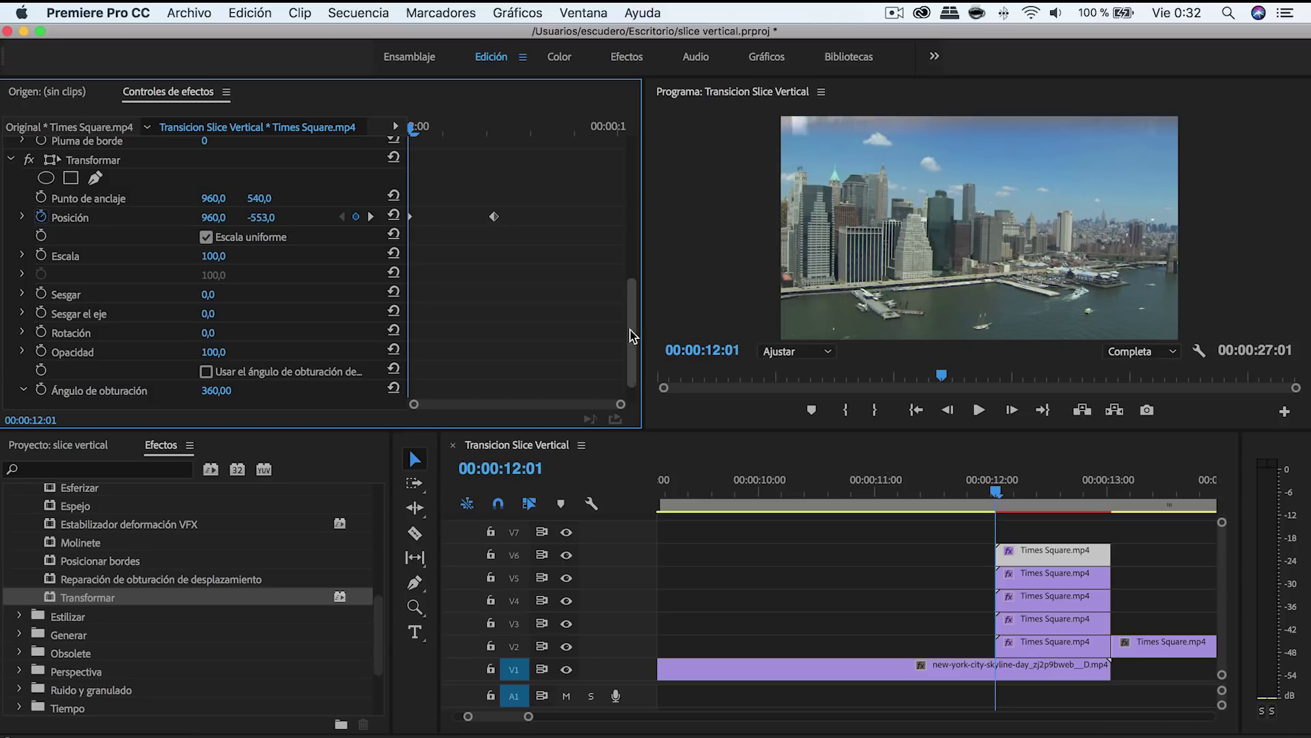
mouse_move(414, 128)
left_mouse_down()
mouse_move(426, 129)
mouse_move(387, 136)
left_mouse_up()
- Shift the V5 strip's two Posición keyframes two frames later
left_click(1045, 580)
left_click_drag(634, 213, 655, 354)
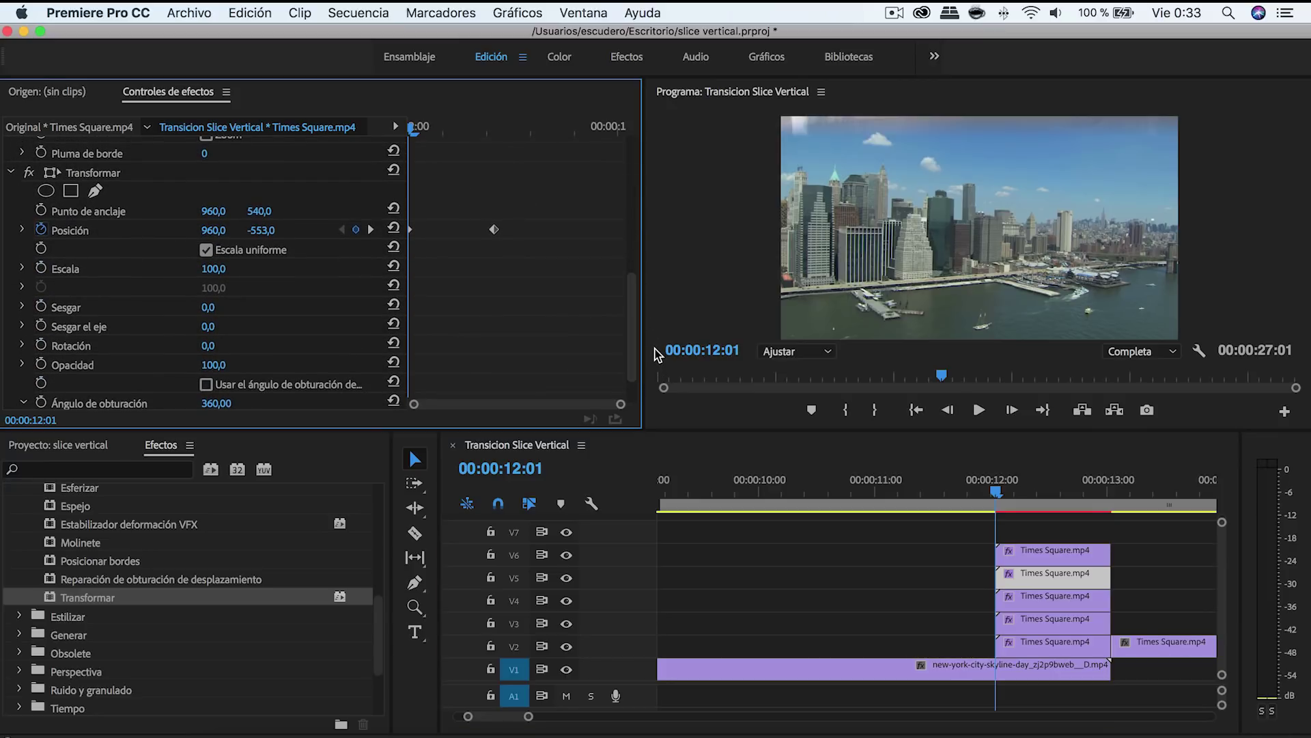
left_click(1006, 412)
left_click(1007, 413)
left_click(1007, 413)
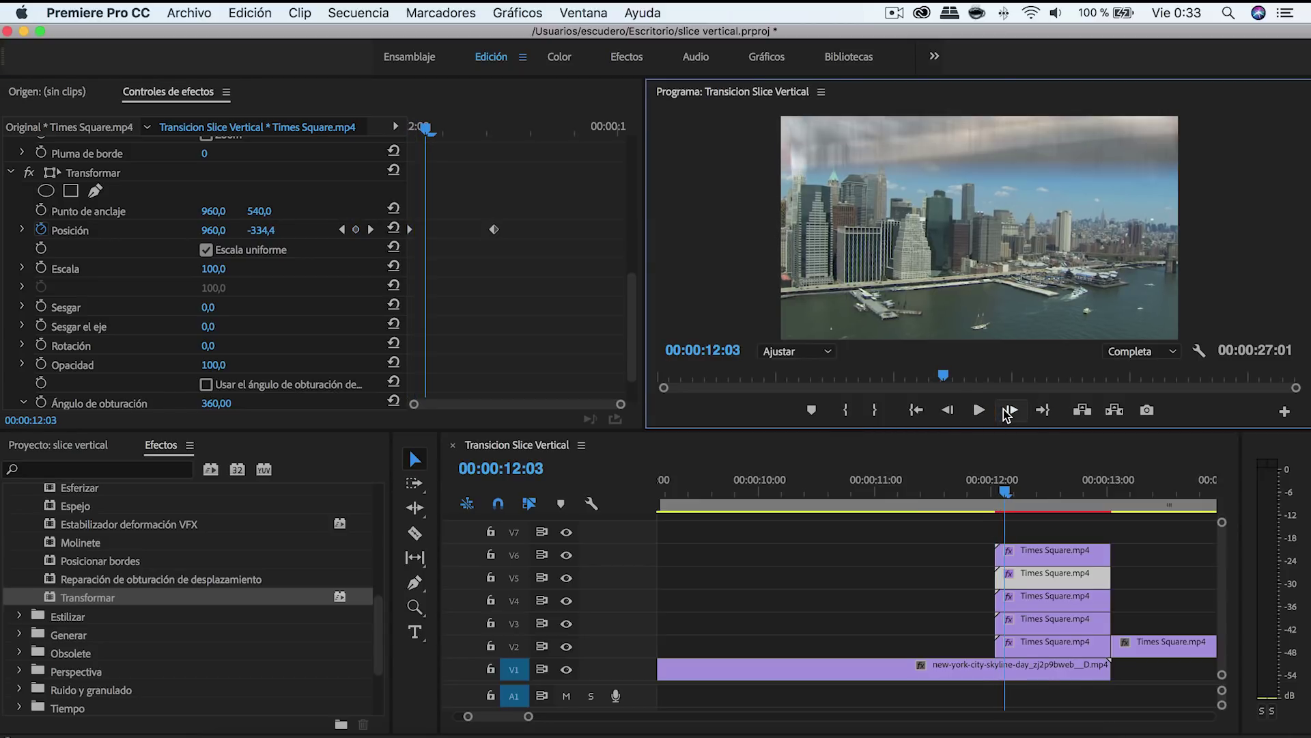
left_click(546, 191)
left_click_drag(518, 200, 401, 267)
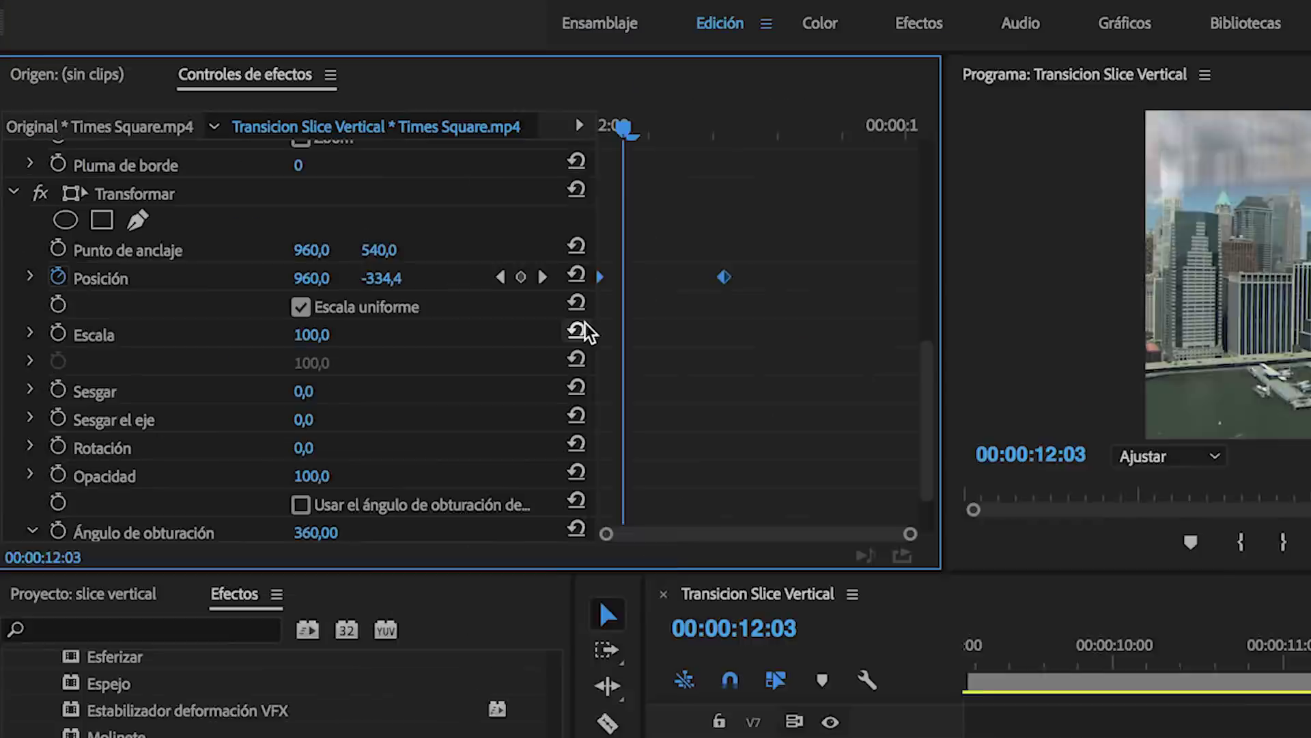
left_click_drag(955, 335, 1001, 342)
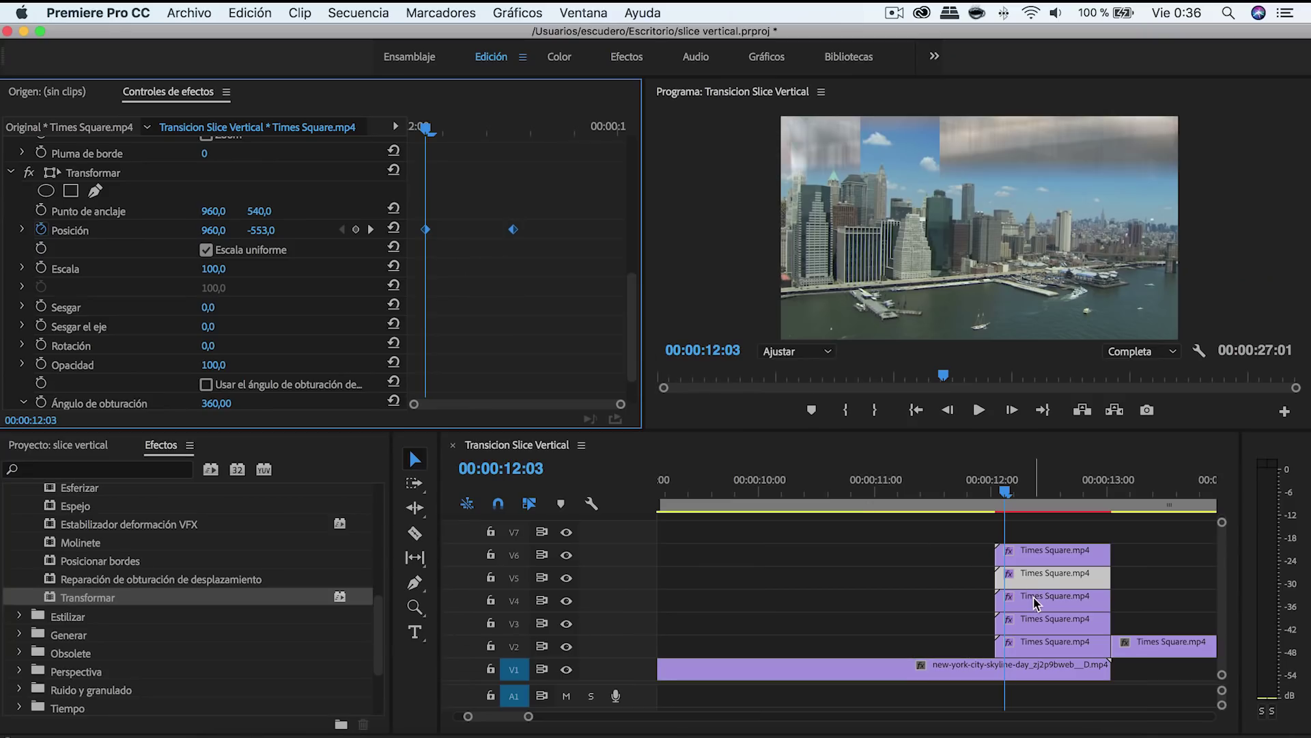
- Shift the V4 strip's two Posición keyframes two frames later, to the playhead
left_click(1036, 603)
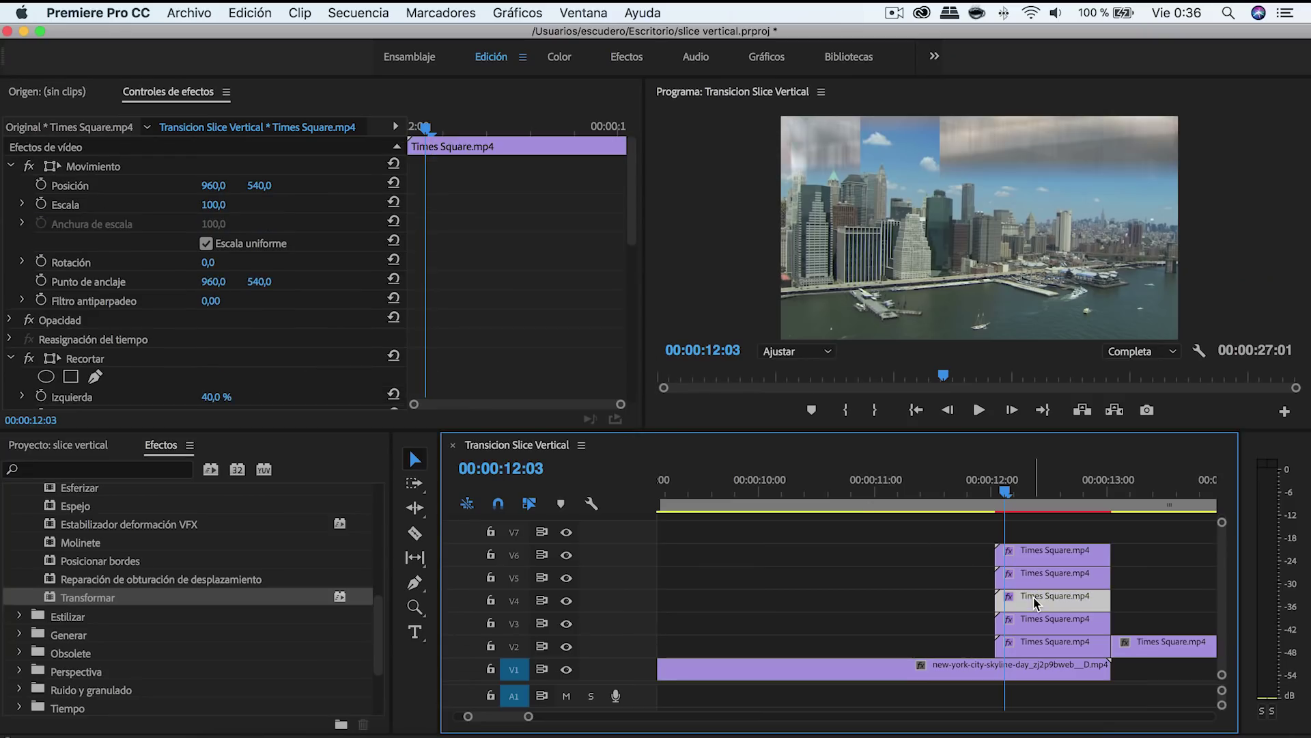
scroll(380, 291, "down", 8)
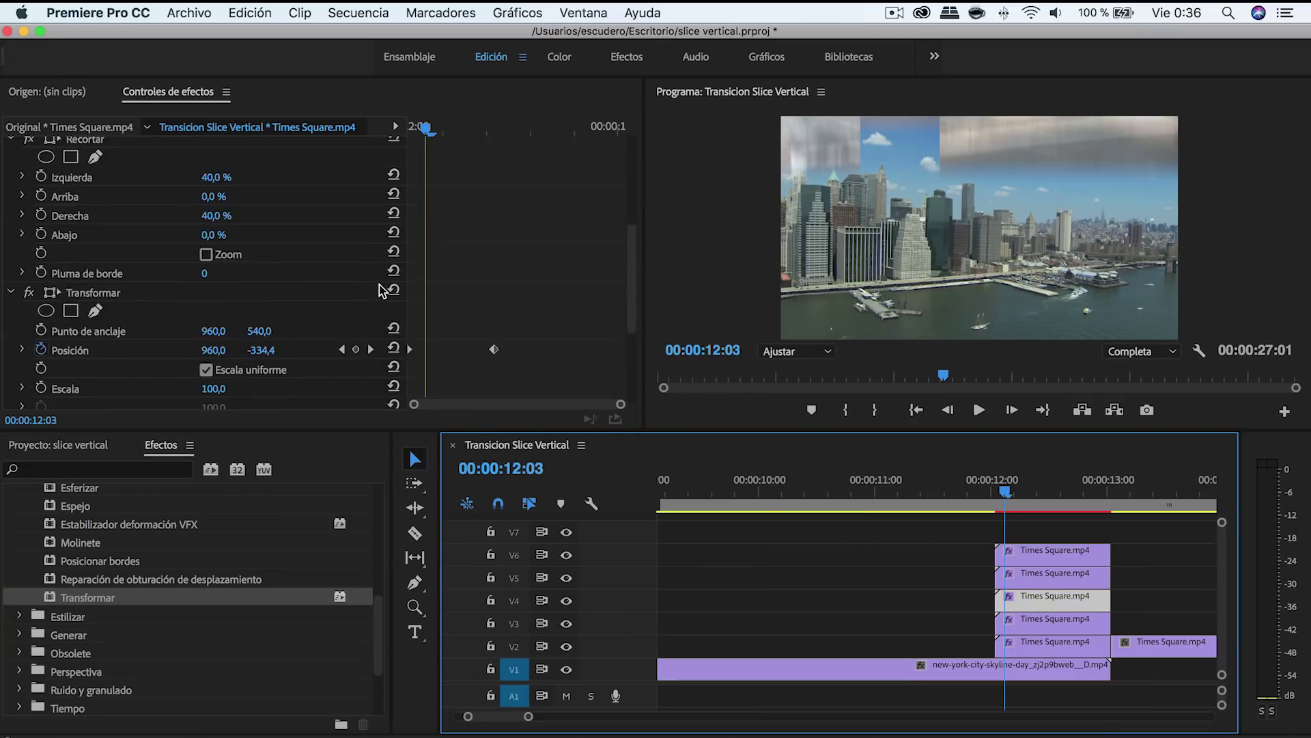
scroll(380, 290, "down", 3)
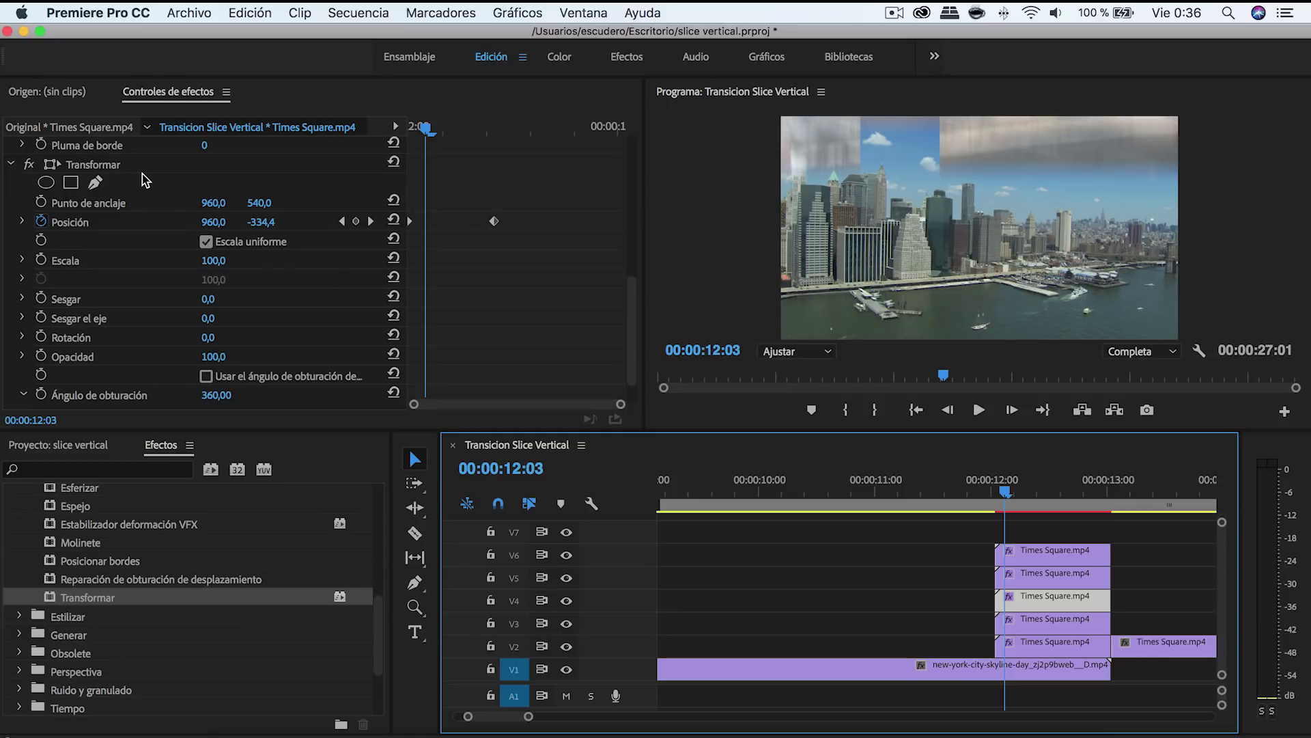
left_click(1006, 412)
left_click(1011, 412)
left_click_drag(536, 194, 398, 237)
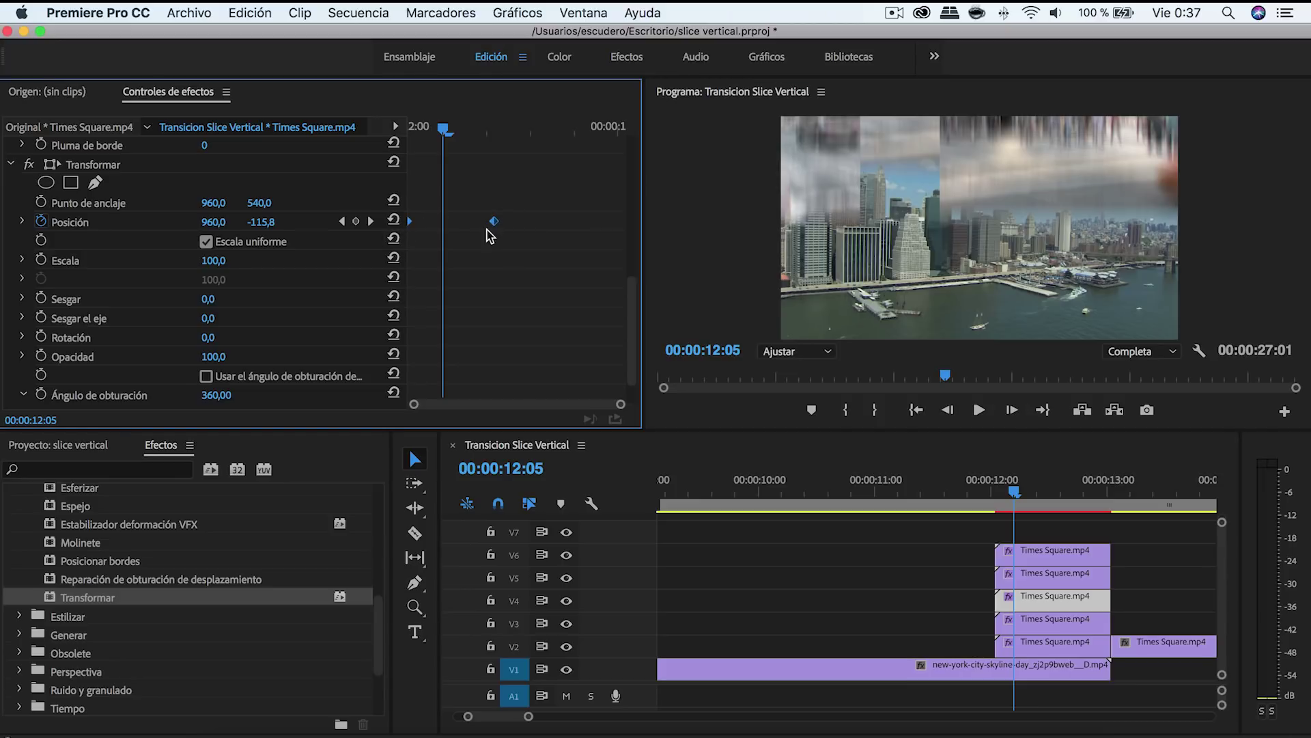
left_click_drag(493, 221, 537, 254)
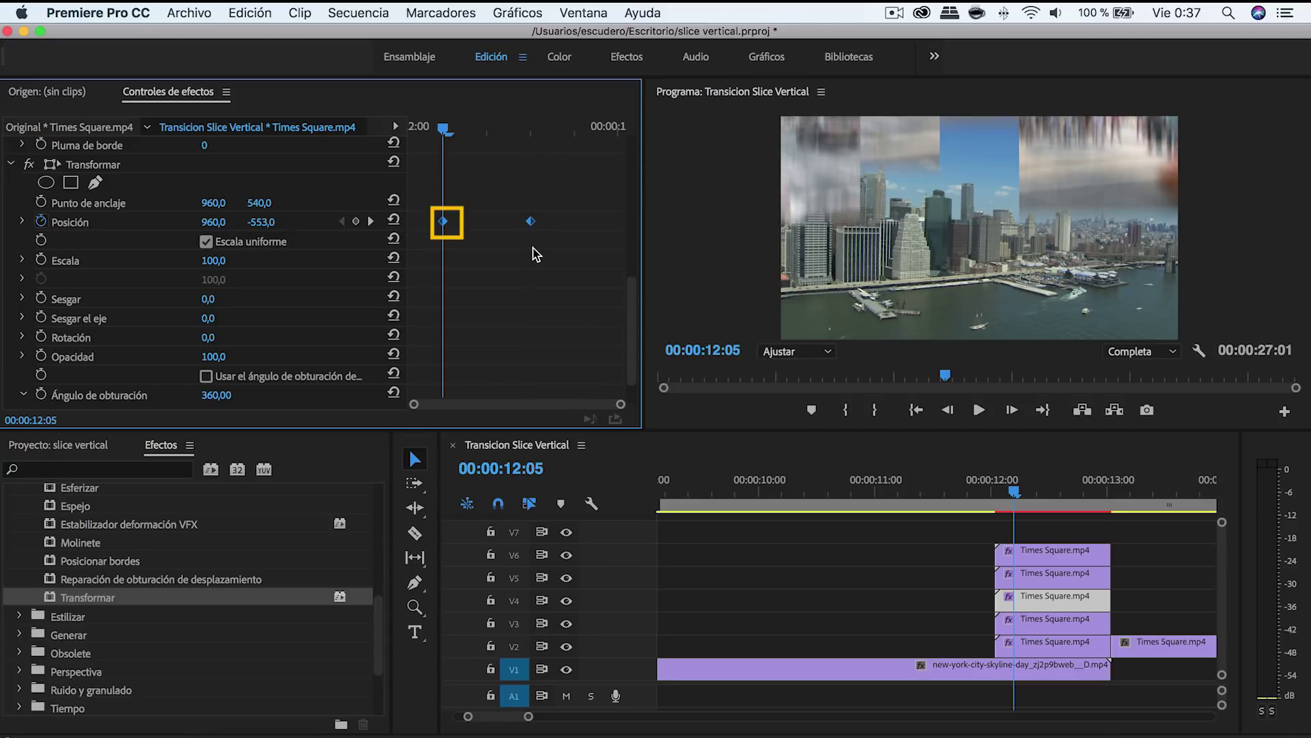
- Delay the V3 strip's two Posición keyframes by two frames
left_click(1049, 620)
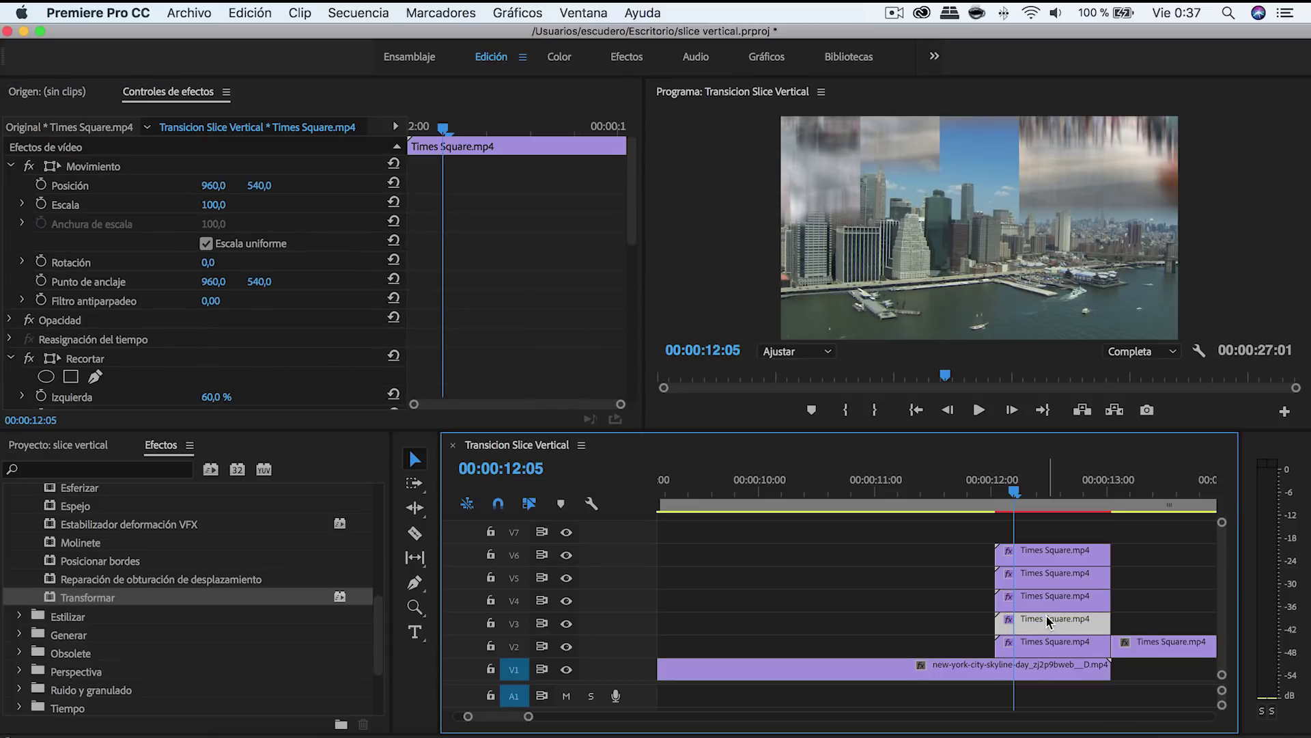
left_click_drag(628, 215, 635, 325)
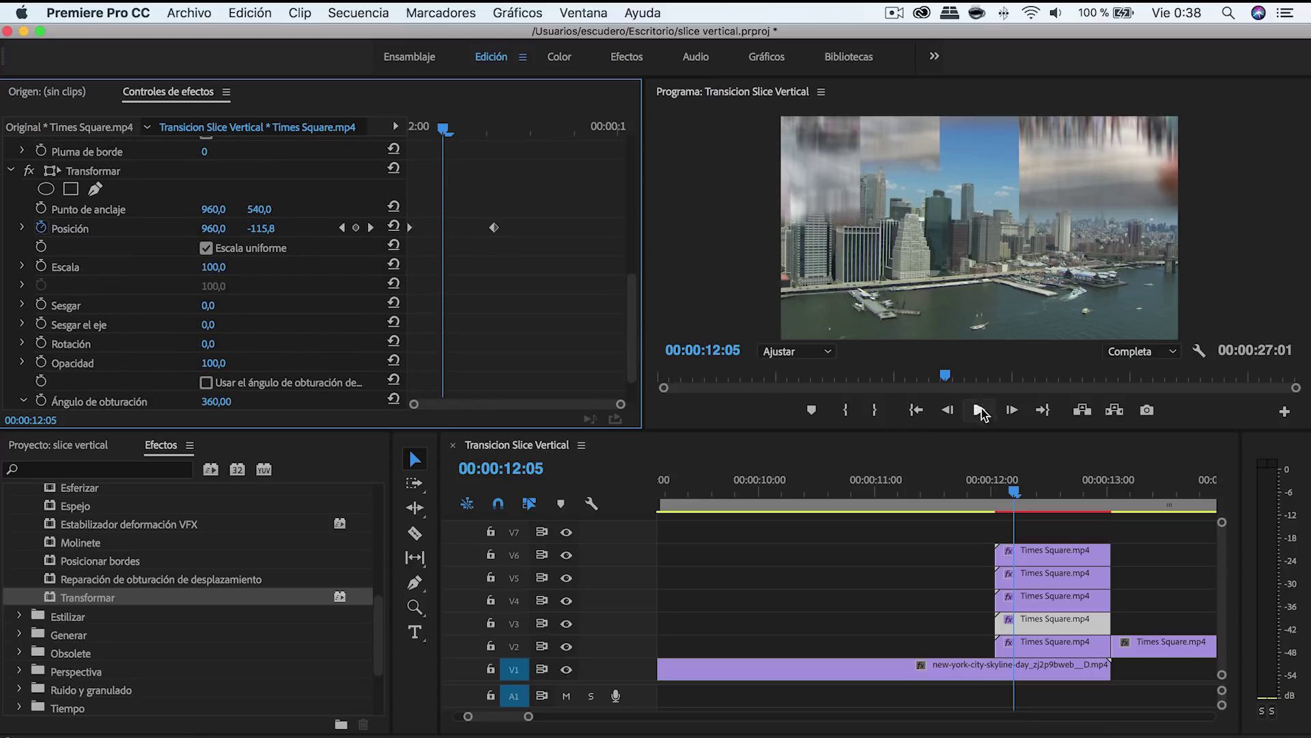
left_click(1011, 411)
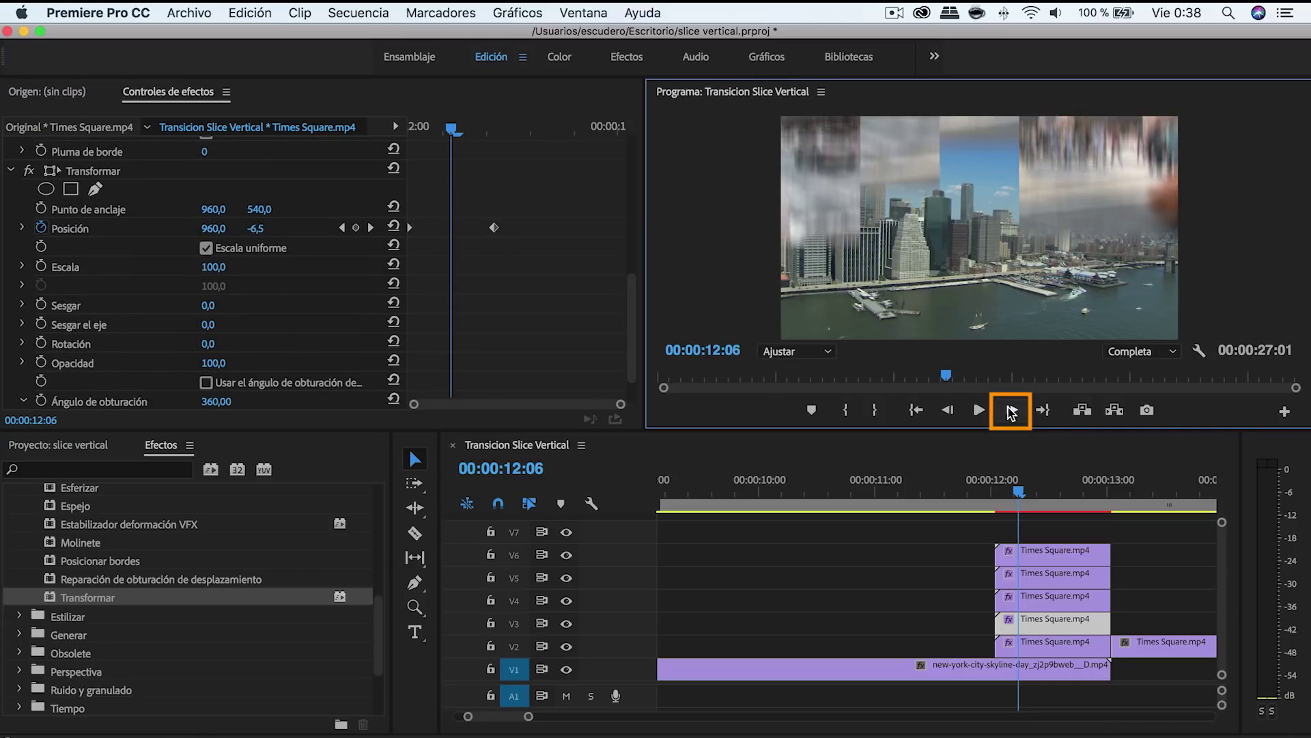
left_click(1012, 411)
left_click_drag(547, 206, 400, 244)
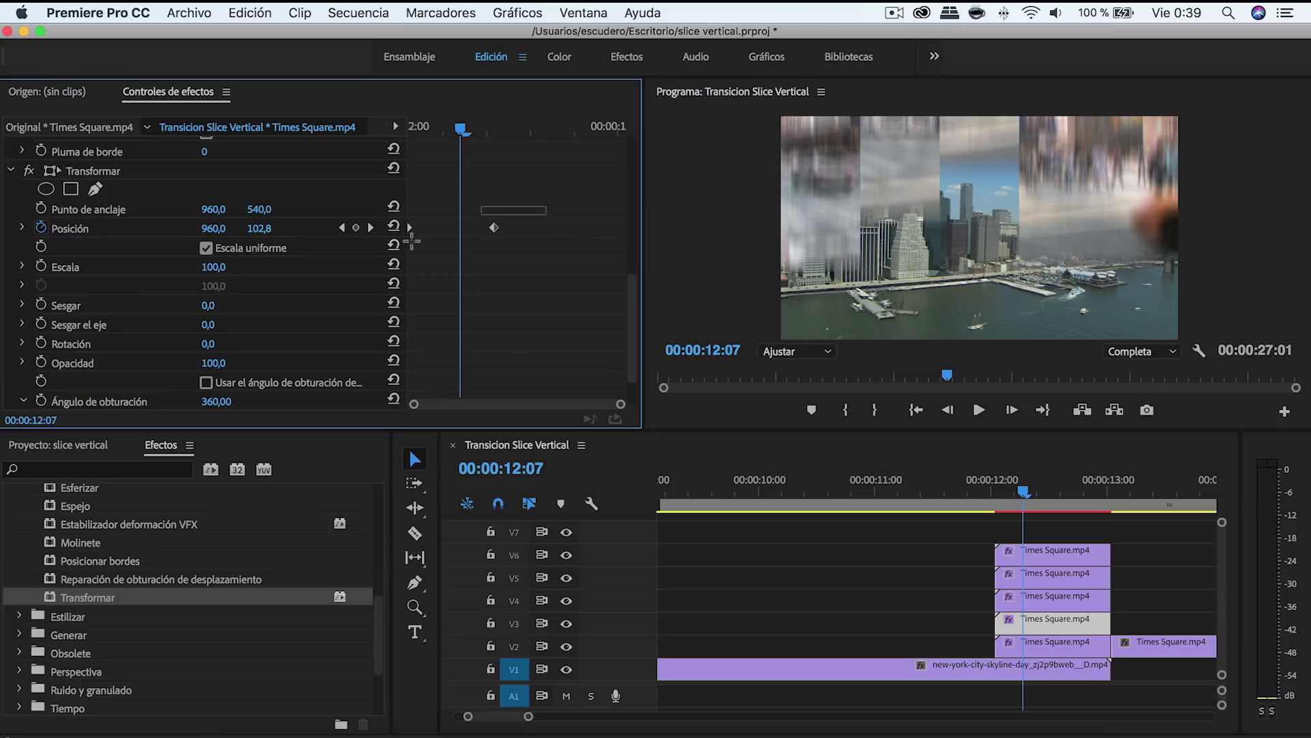
left_click_drag(494, 228, 549, 228)
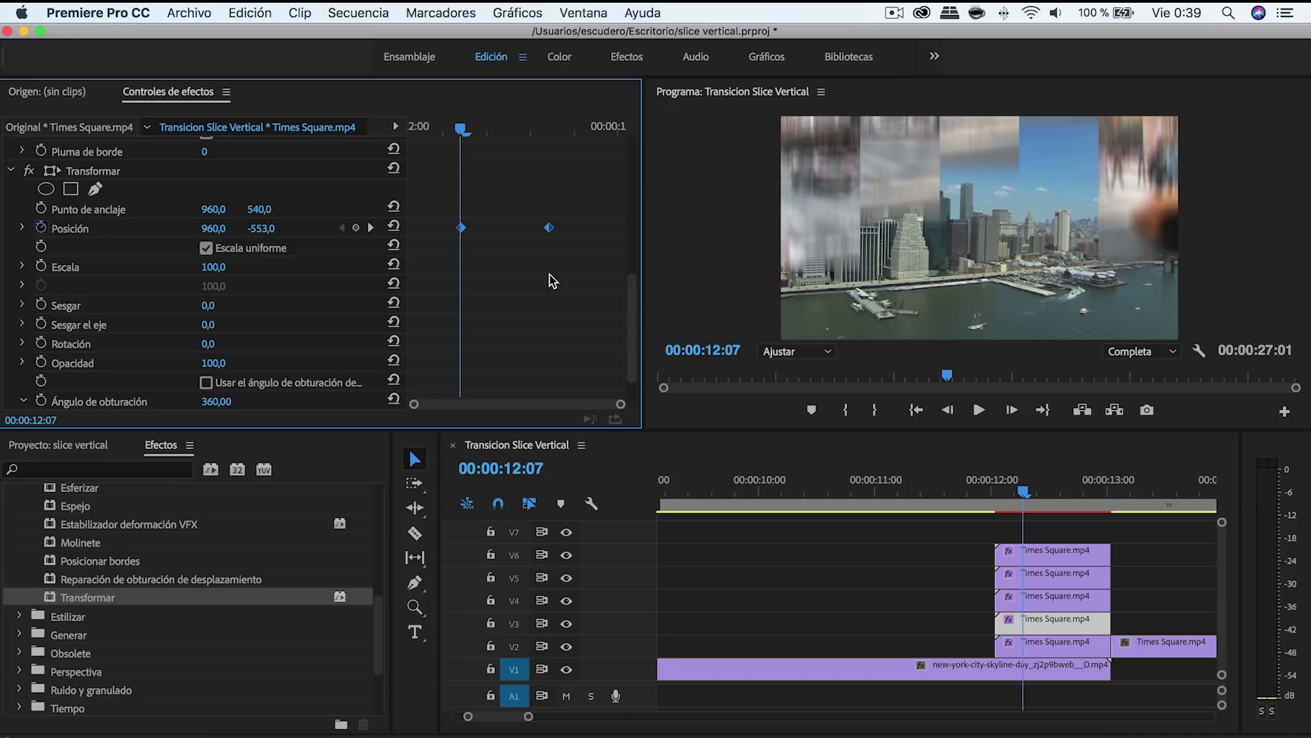
- Move the V2 strip's Posición keyframe two frames later and scrub back to 00:00:11:22 to review
left_click(1034, 649)
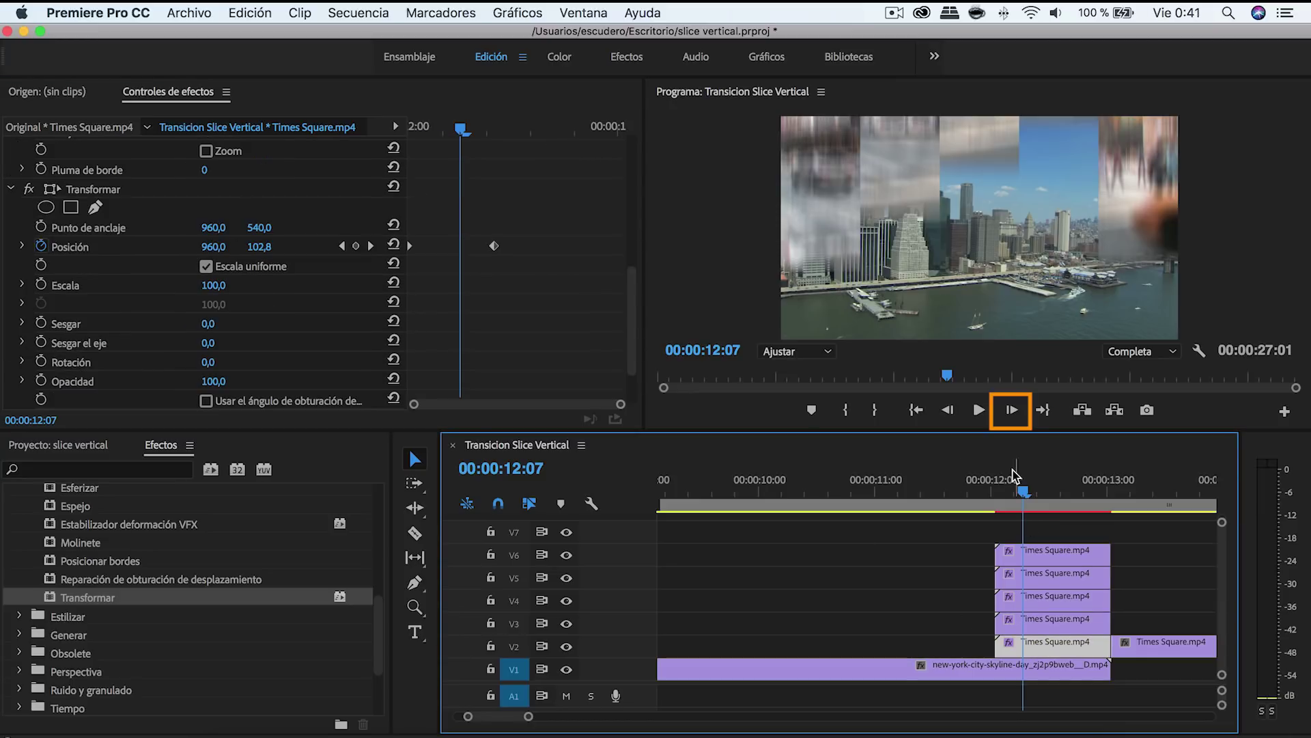
left_click(1012, 410)
left_click(1013, 410)
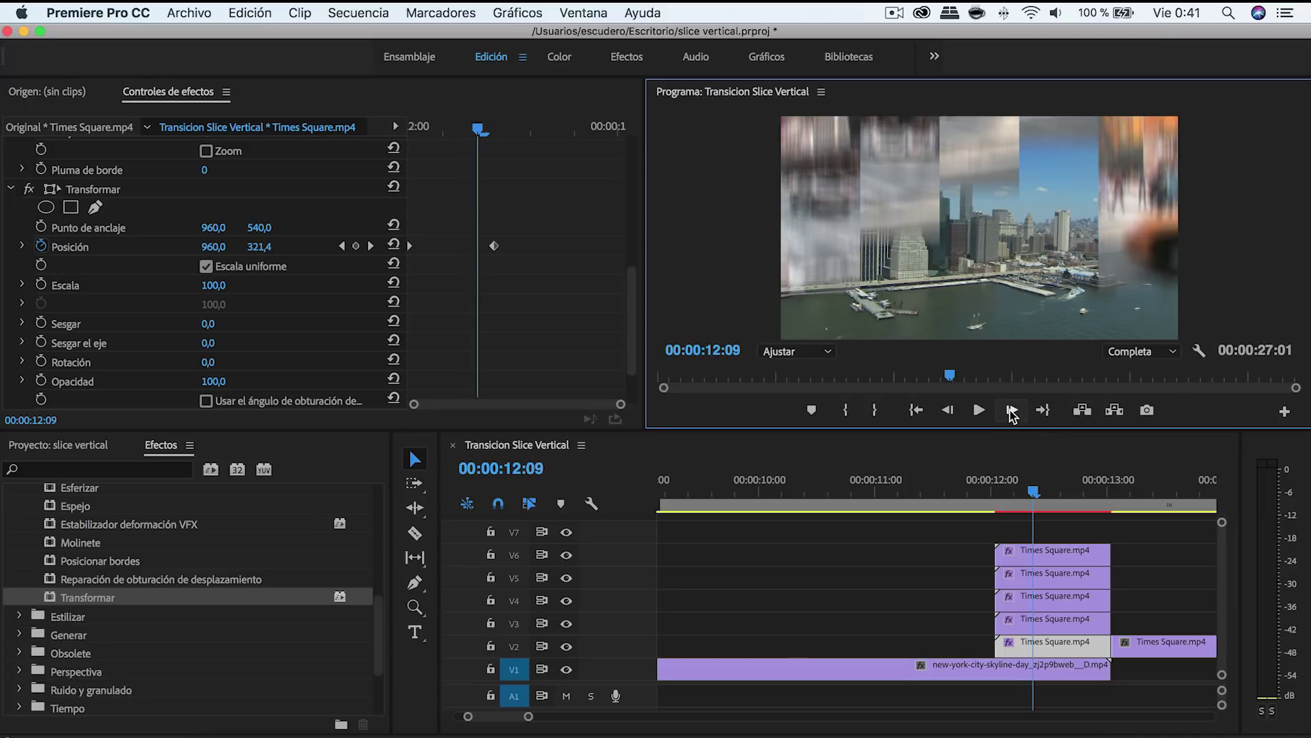
left_click(493, 246)
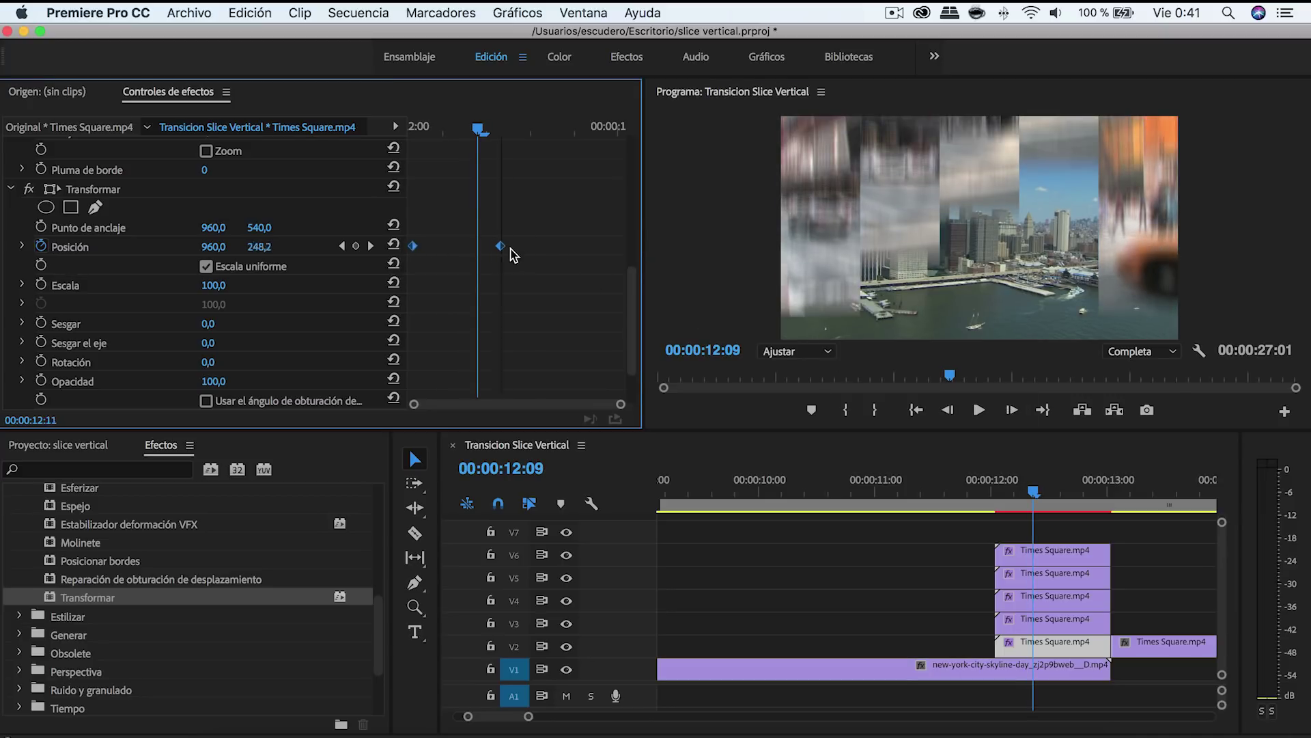
left_click_drag(494, 247, 566, 247)
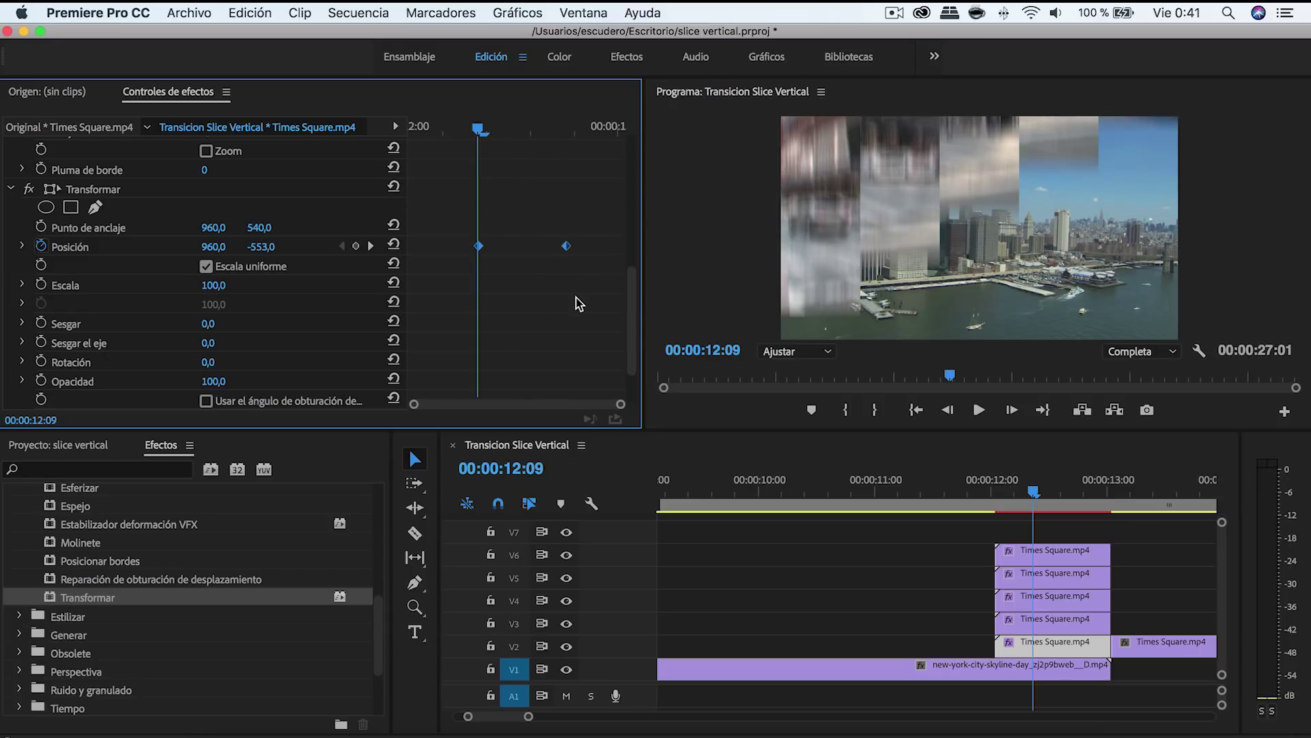
mouse_move(1033, 493)
left_mouse_down()
mouse_move(965, 499)
mouse_move(1126, 488)
left_mouse_up()
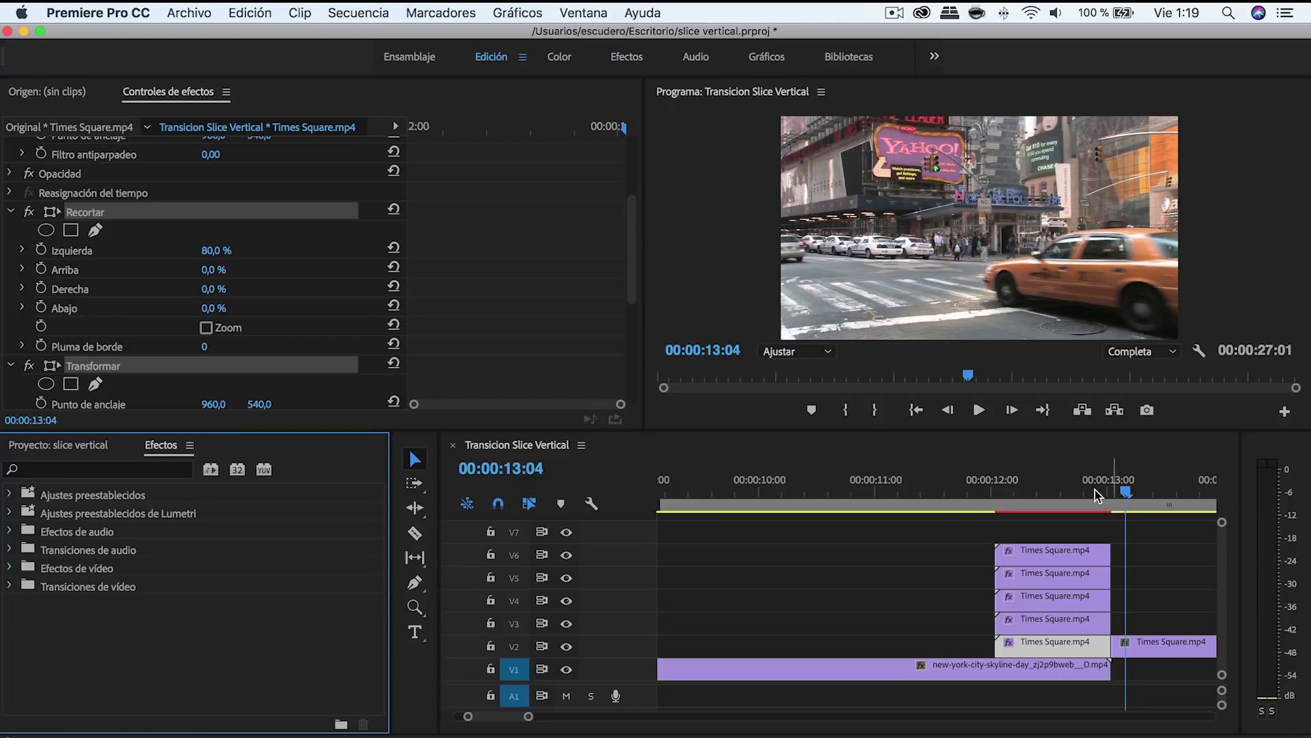
- Import Transicion Slice Vertical Tipo 1.prfpset into Presets and expand its Slice Vertical Editalo Pro Tipo 1 folder
left_click(100, 497)
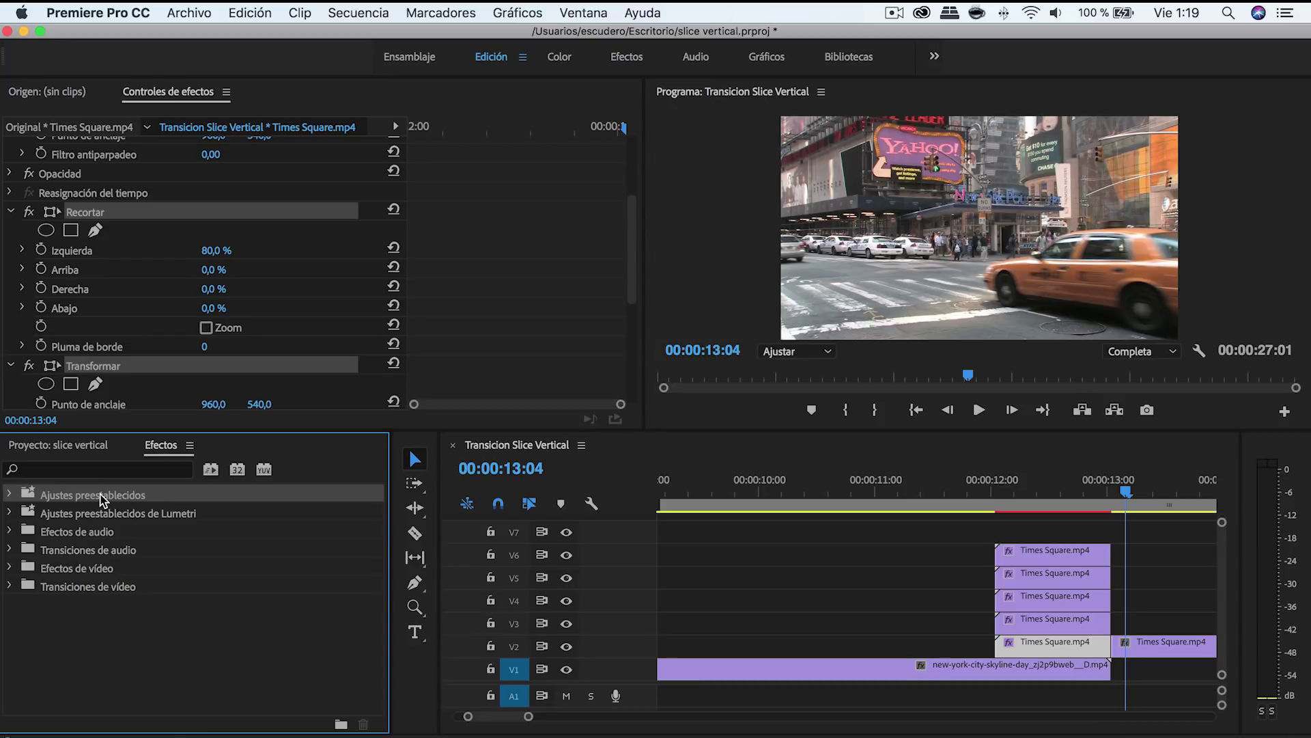
right_click(100, 499)
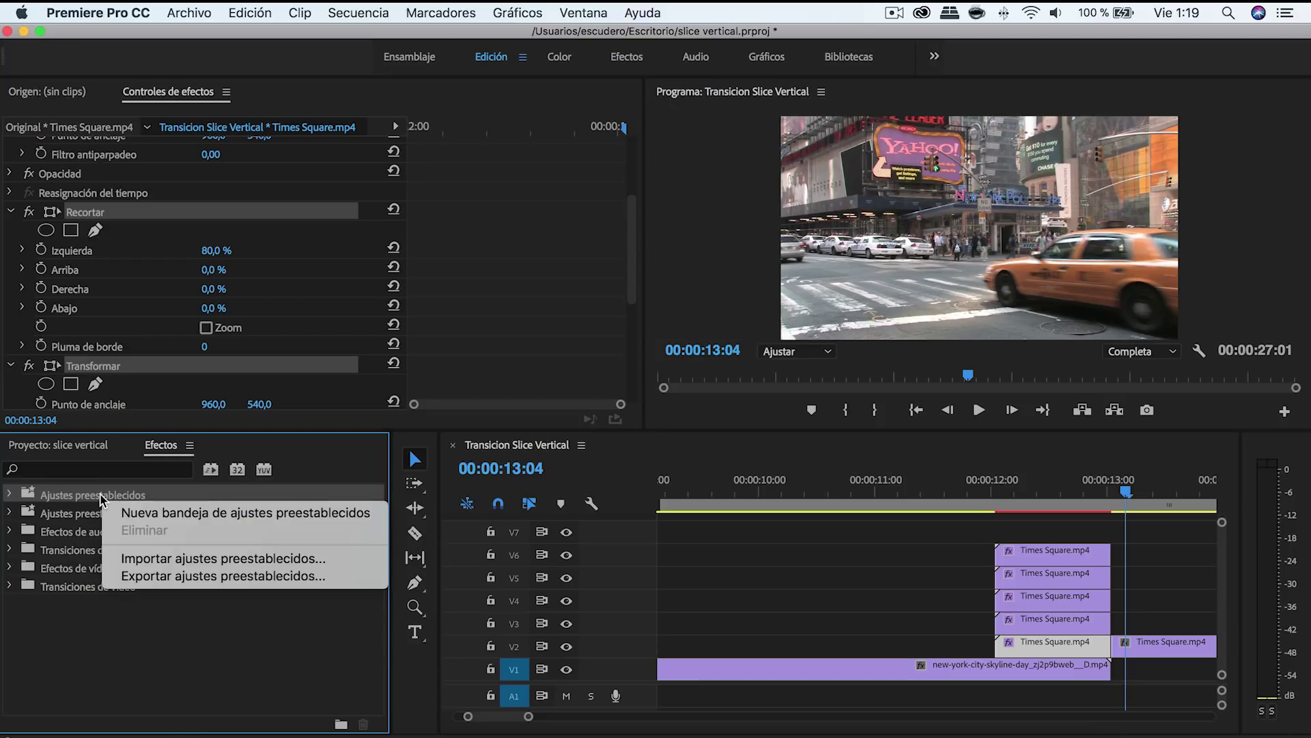
left_click(213, 565)
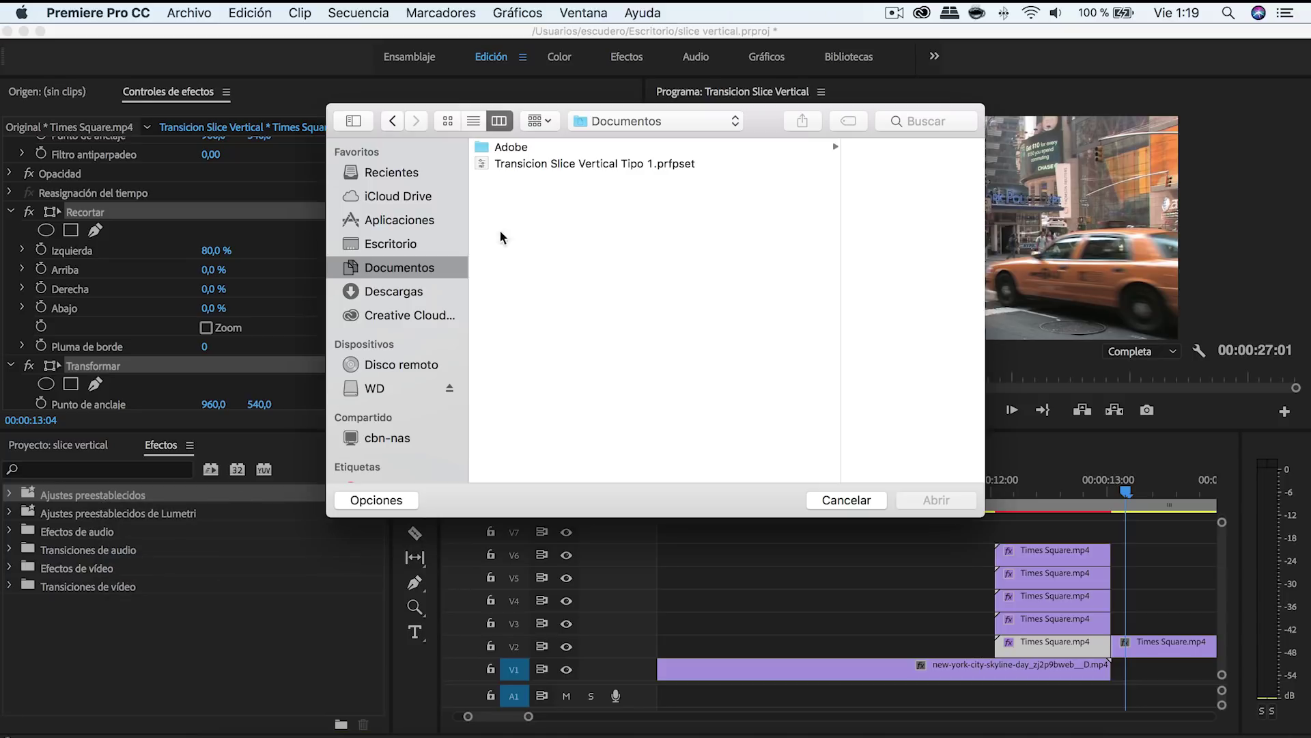
left_click(586, 165)
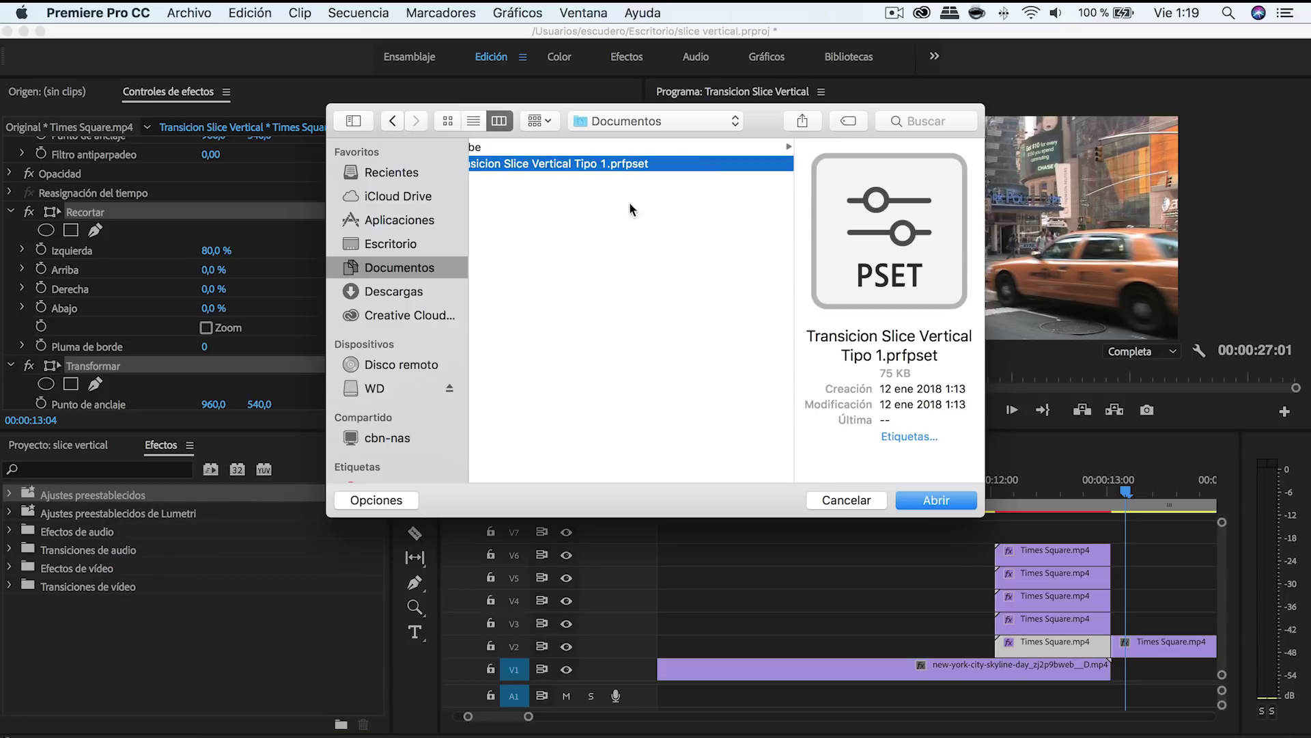
left_click(920, 499)
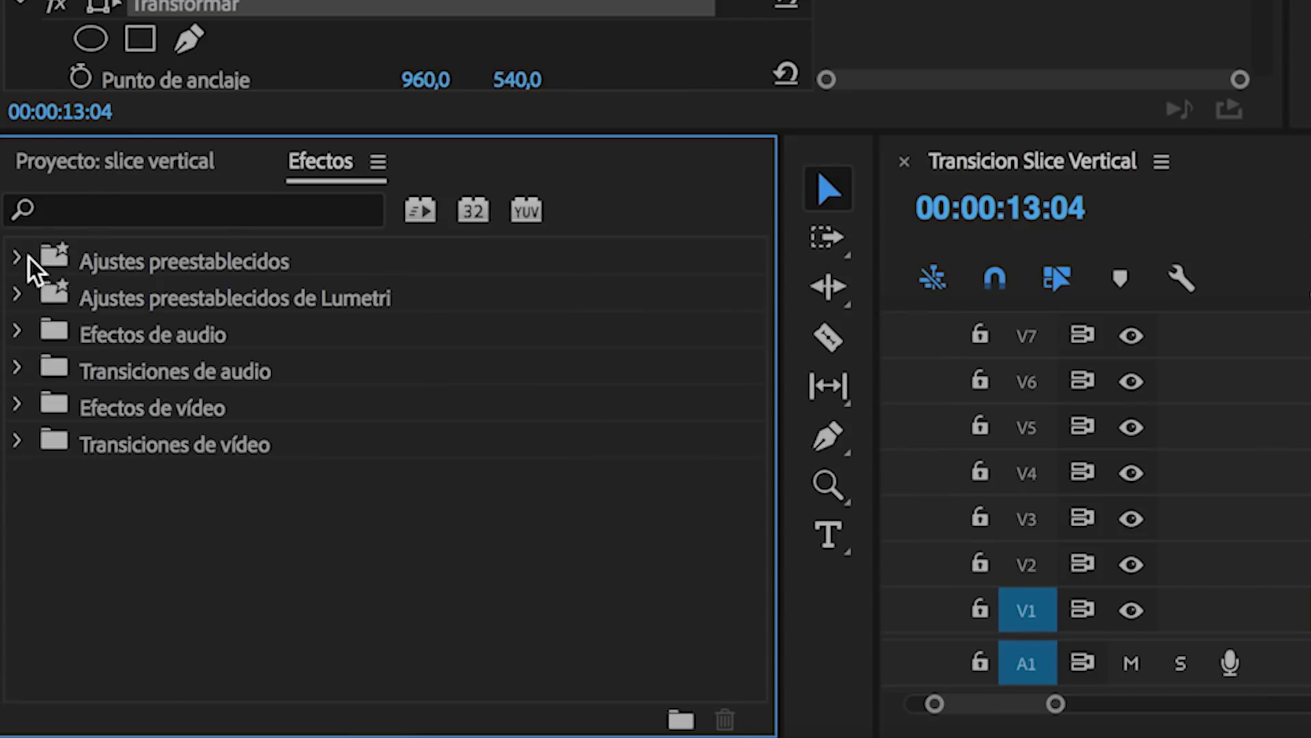
left_click(10, 495)
left_click(105, 628)
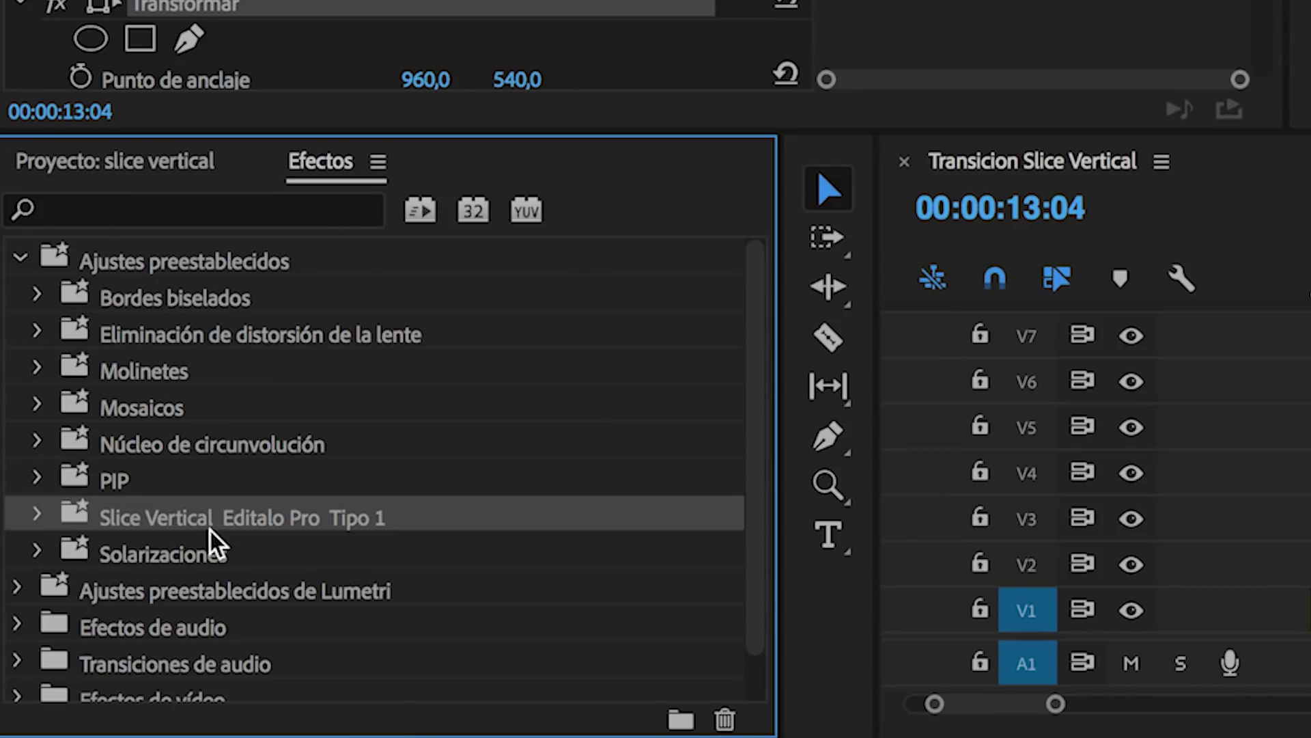
left_click(37, 517)
scroll(208, 495, "down", 3)
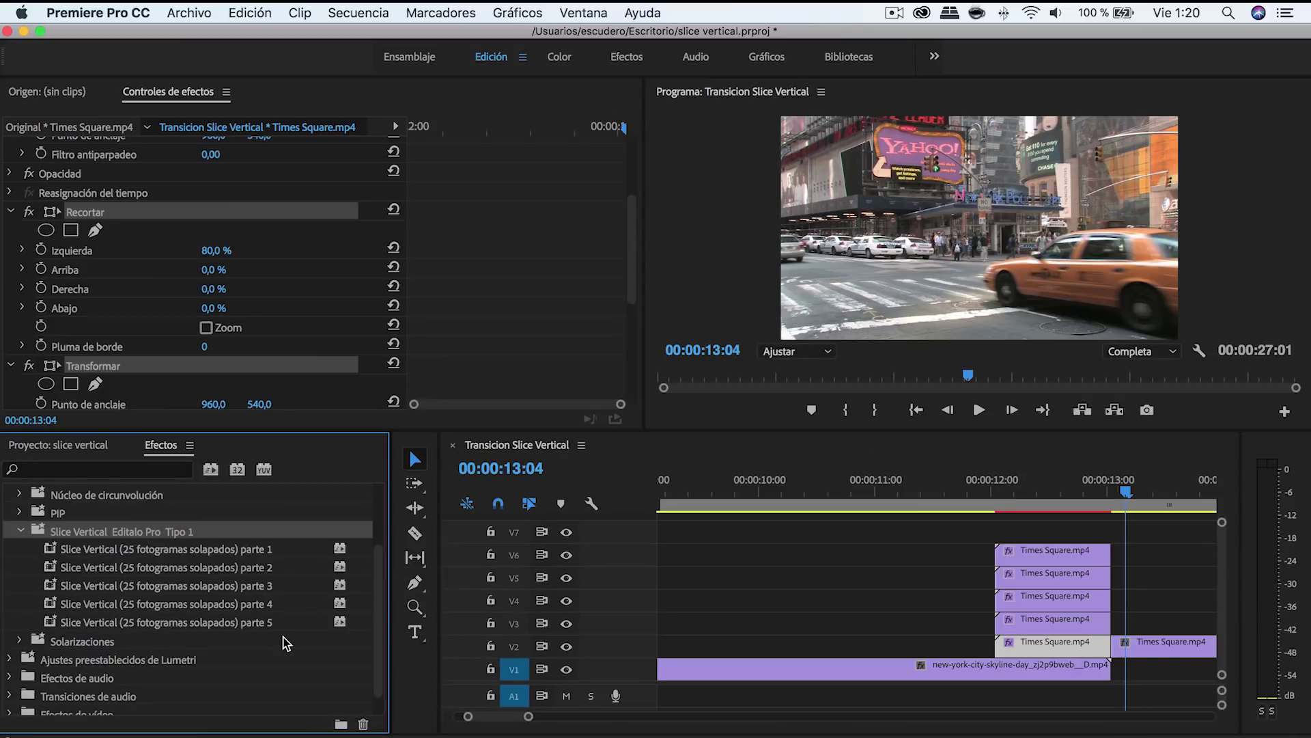
- Zoom the timeline out, step the playhead back to 00:00:25:23, then zoom in around it
key("minus")
key("minus")
key("minus")
key("minus")
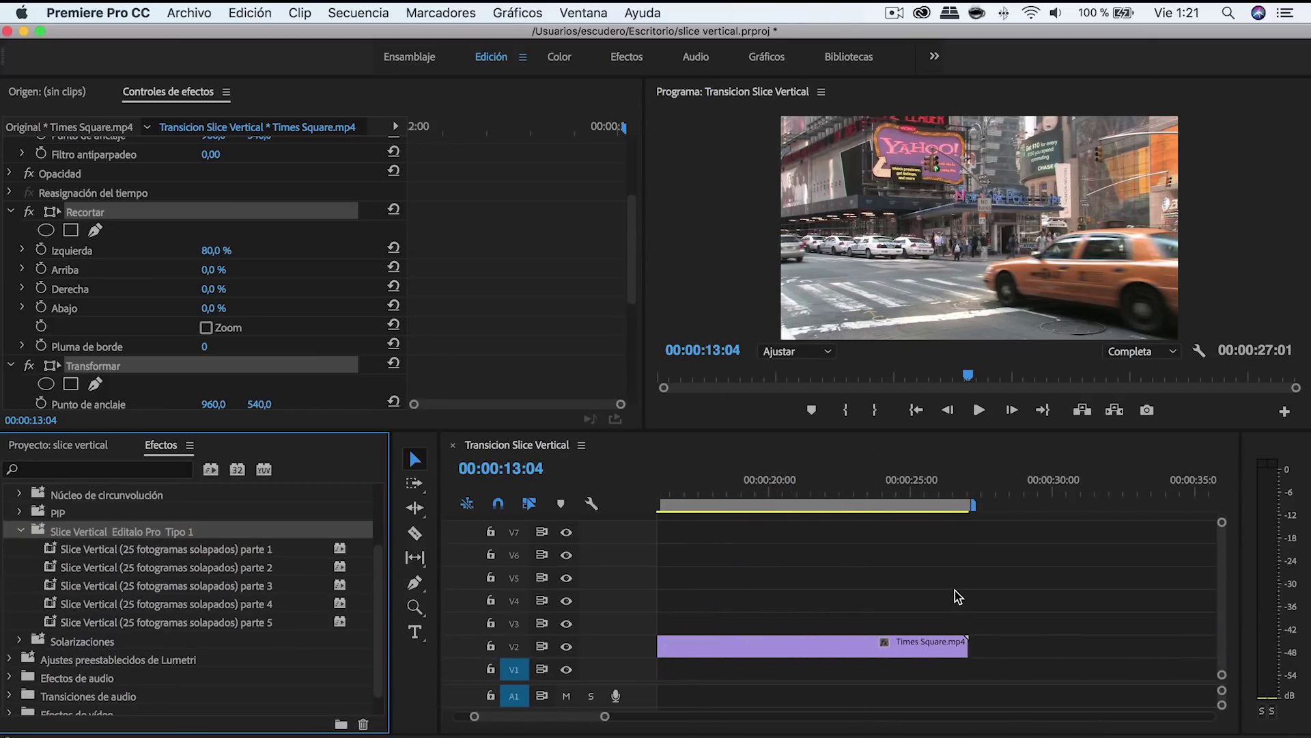
key("minus")
key("minus")
key("minus")
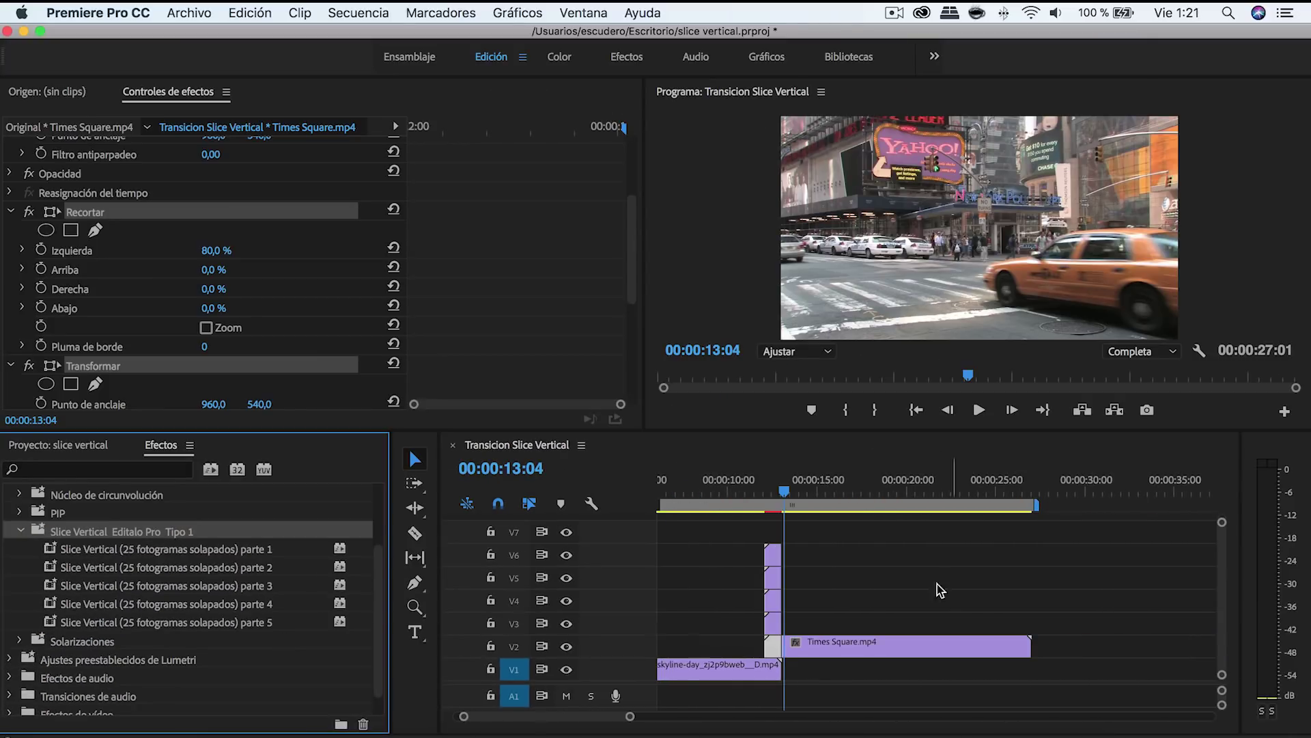
left_click_drag(786, 492, 1030, 524)
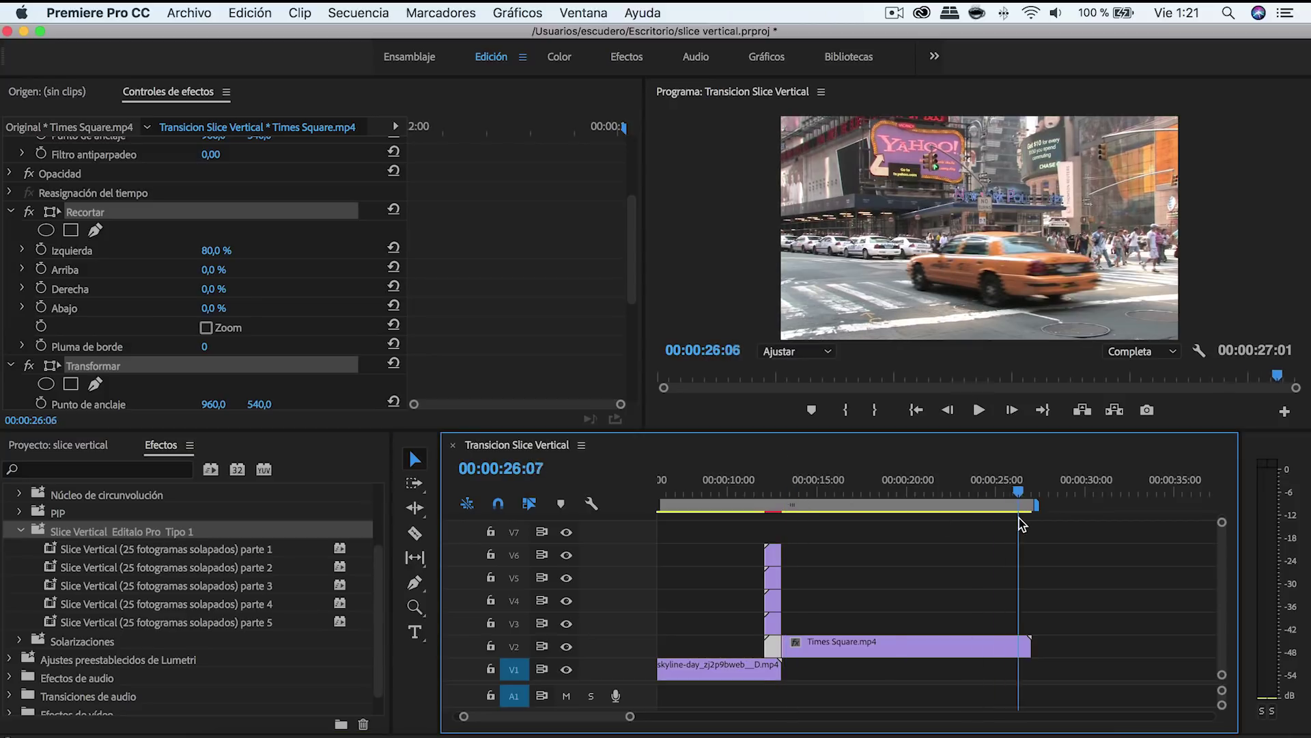
left_click(948, 410)
left_click(948, 409)
left_click(948, 410)
left_click(948, 409)
left_click(948, 409)
left_click(948, 410)
left_click(948, 410)
left_click(948, 410)
left_click(948, 409)
left_click(948, 409)
left_click(948, 410)
left_click(948, 409)
left_click(948, 410)
left_click(948, 410)
left_click(948, 410)
left_click(948, 410)
left_click(948, 410)
left_click(948, 410)
left_click(948, 410)
left_click_drag(629, 718, 578, 718)
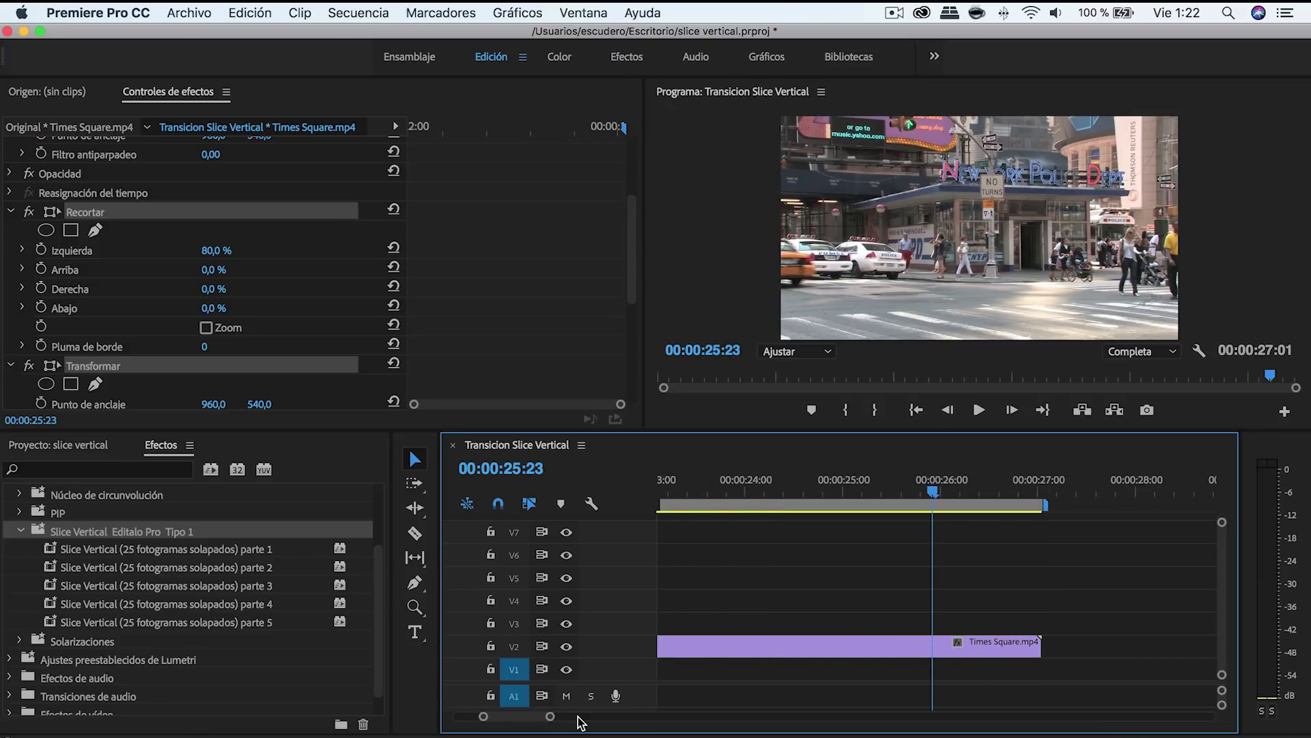
- Place City Rainbow Room.mp4 on V3 at the playhead, 00:00:25:23
left_click(63, 445)
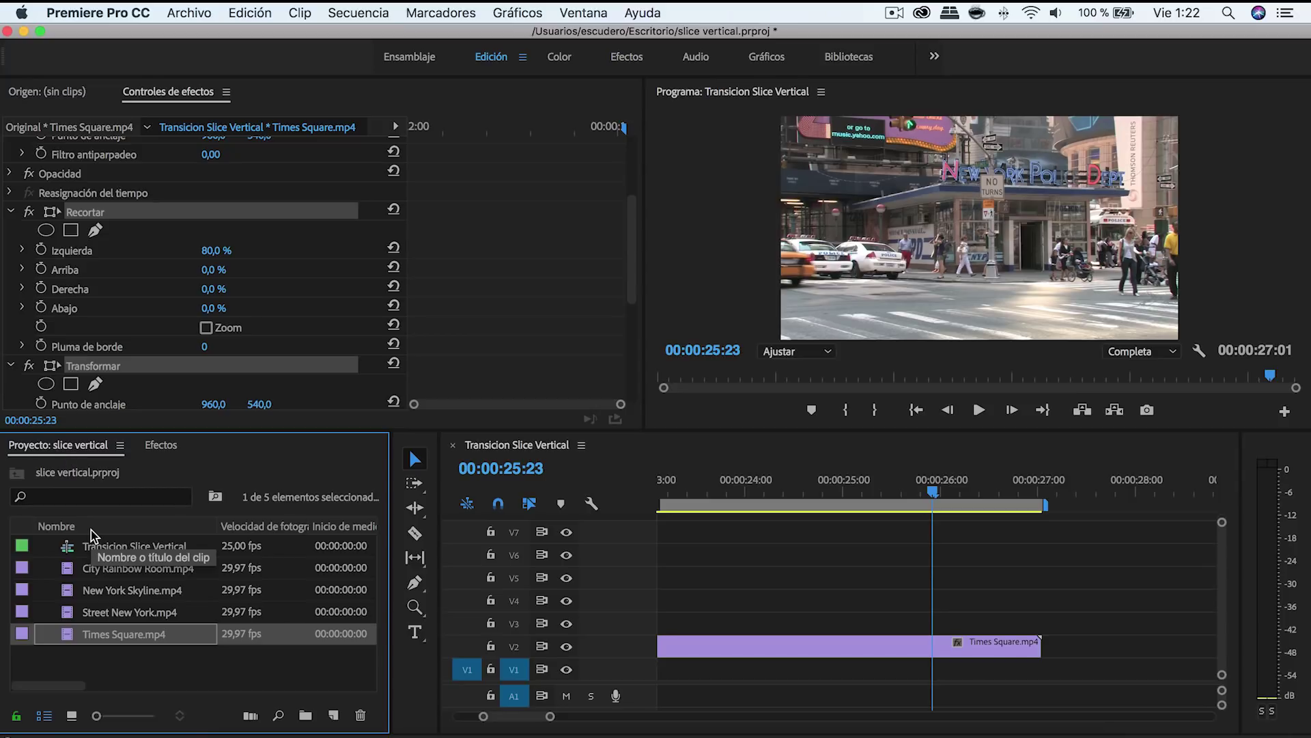
left_click(87, 574)
left_click_drag(86, 573, 938, 624)
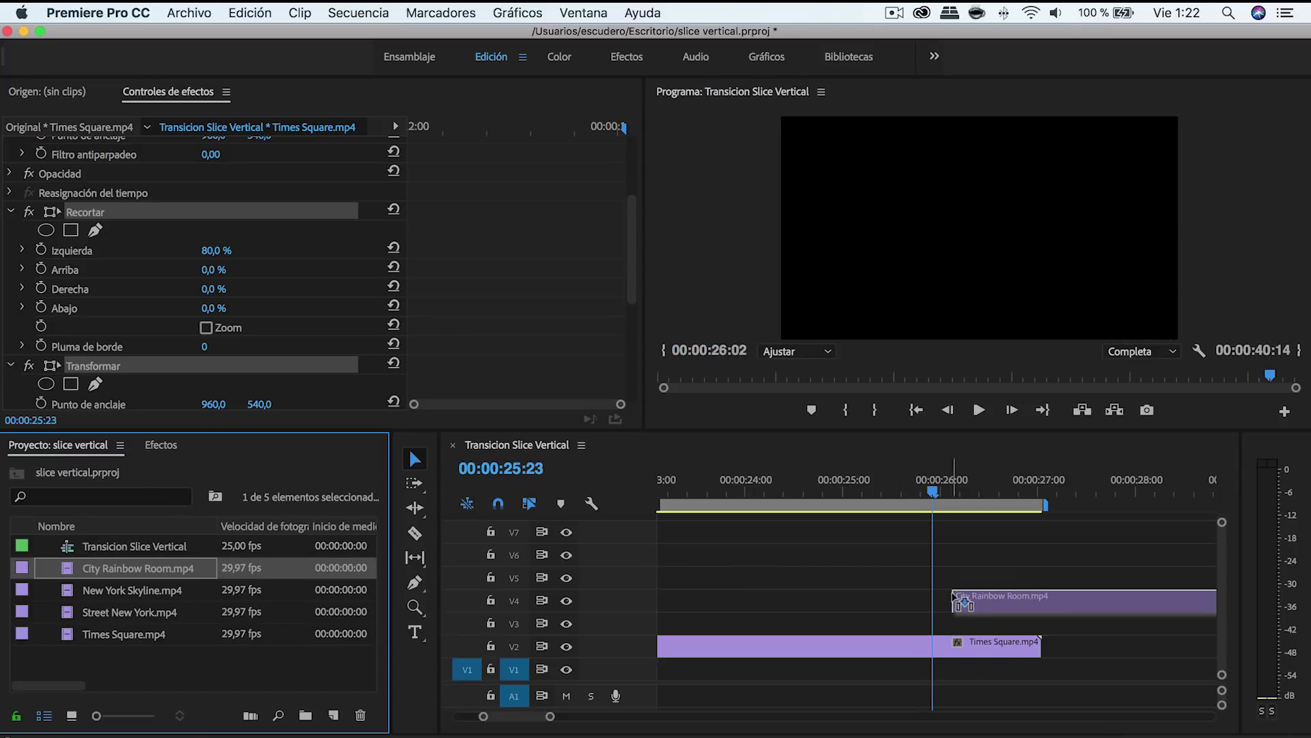
- Cut City Rainbow Room where Times Square ends and stack copies of that piece on V4–V7
left_click(423, 537)
left_click(1041, 621)
key("v")
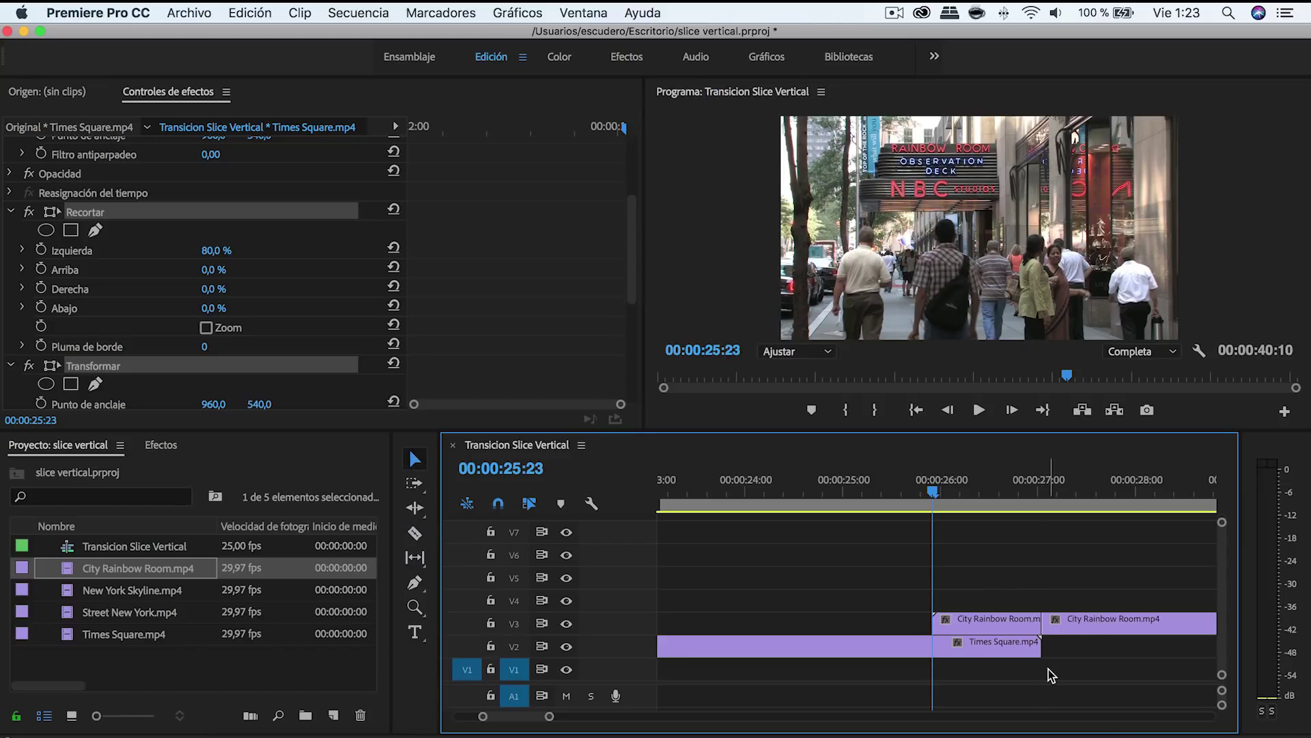
left_click_drag(987, 622, 982, 540)
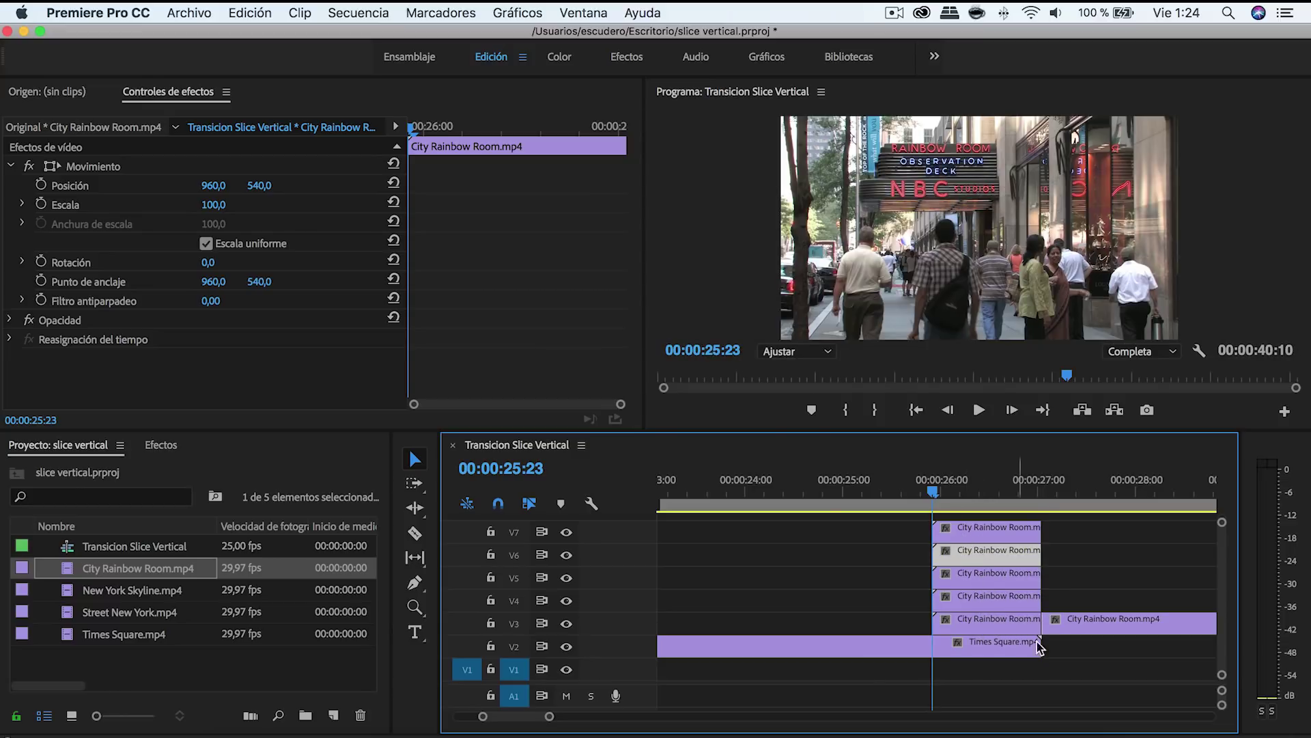
- Apply the Slice Vertical parte 1 and parte 2 presets to the V7 and V6 City Rainbow Room clips
left_click(1072, 662)
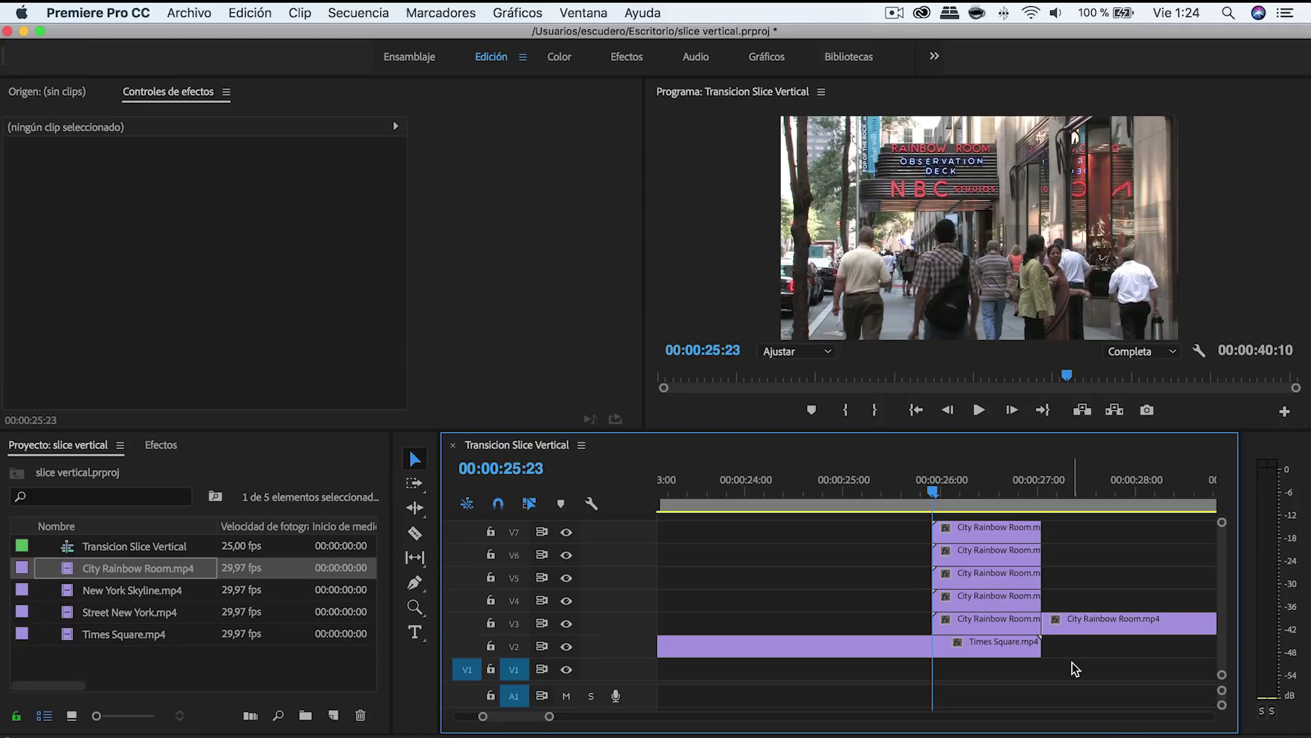
left_click(163, 446)
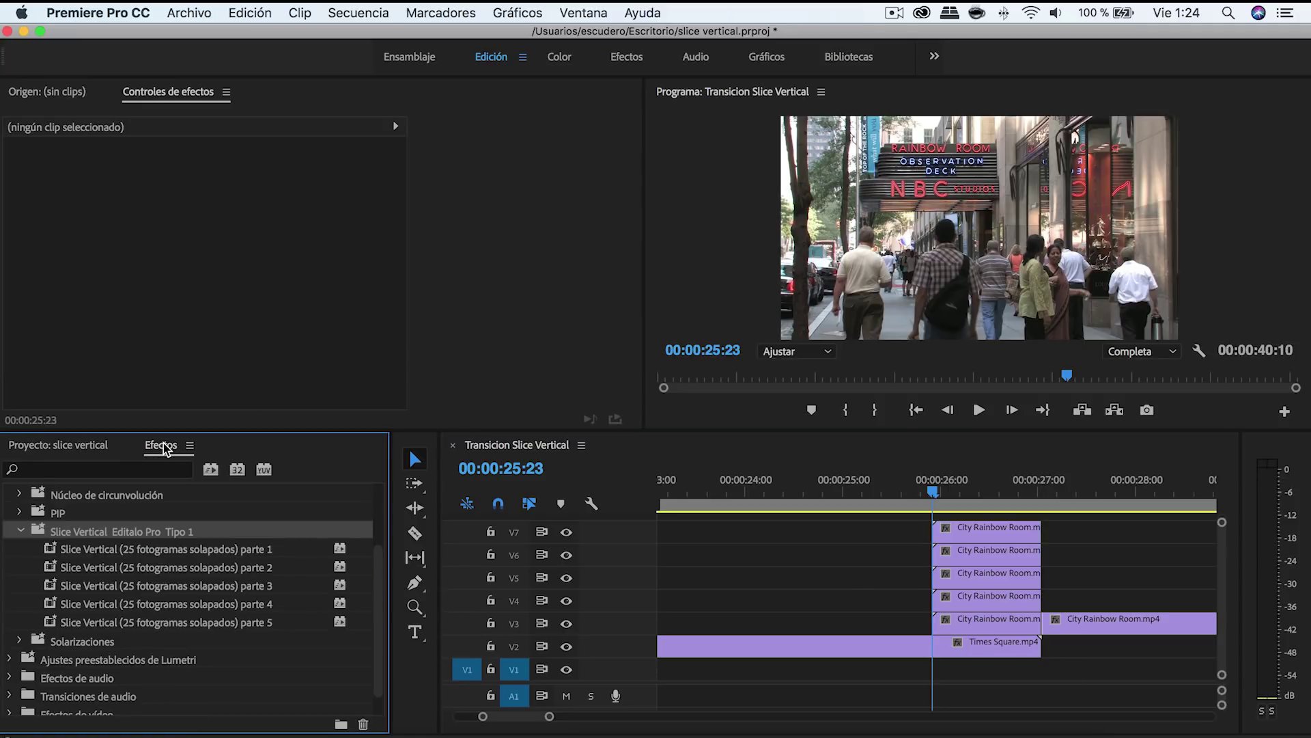
left_click(161, 552)
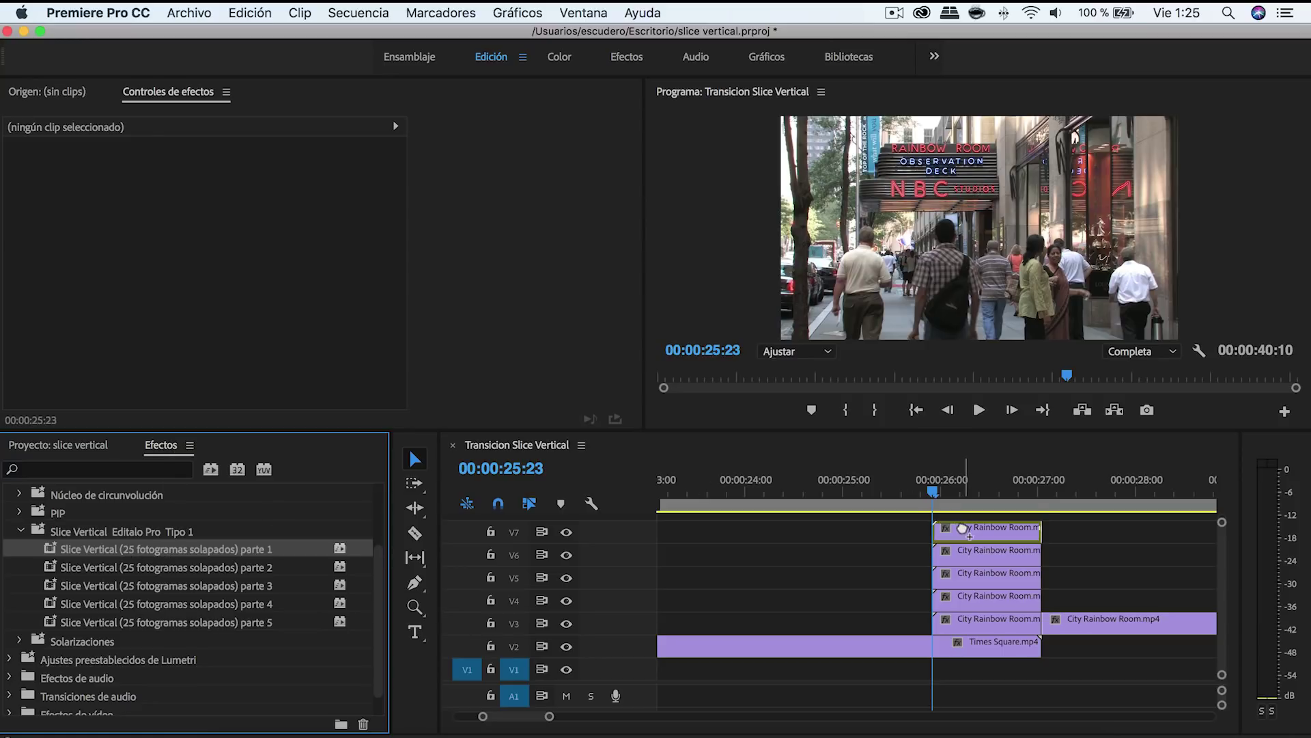
left_click_drag(933, 509, 963, 528)
left_click(199, 572)
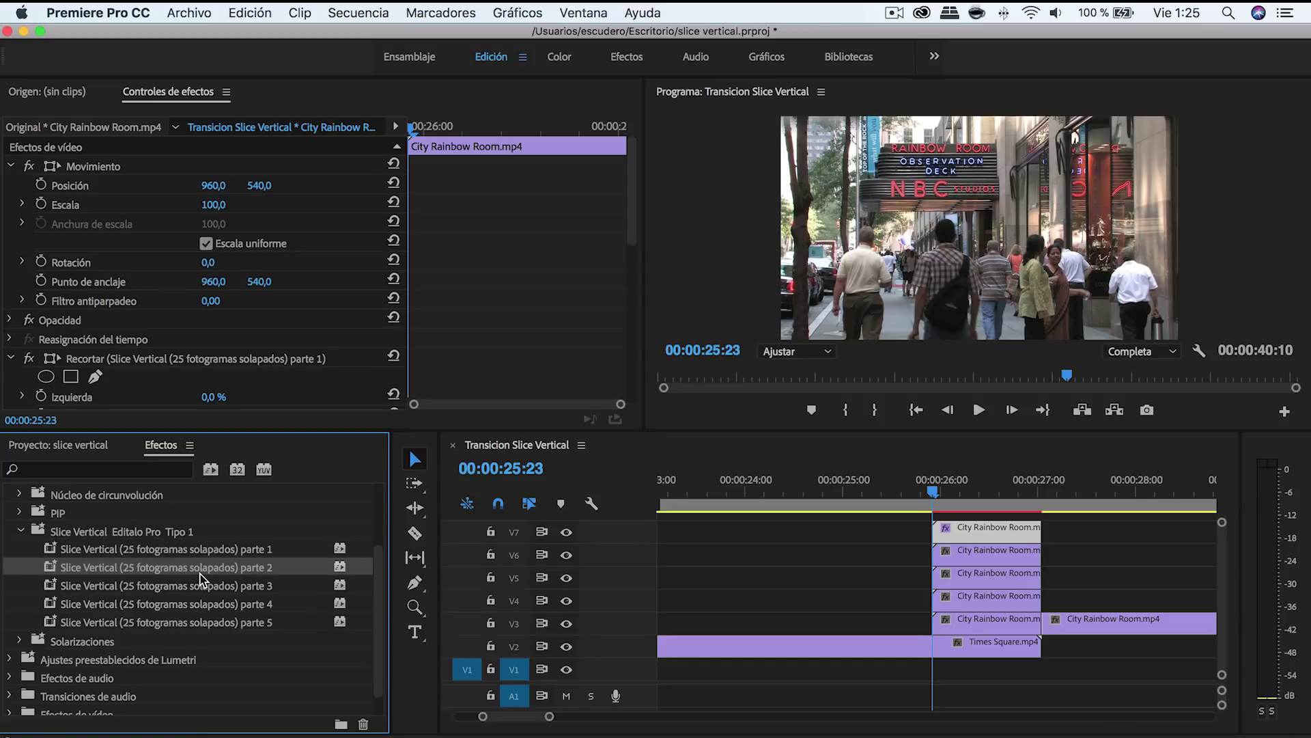
left_click_drag(956, 523, 970, 551)
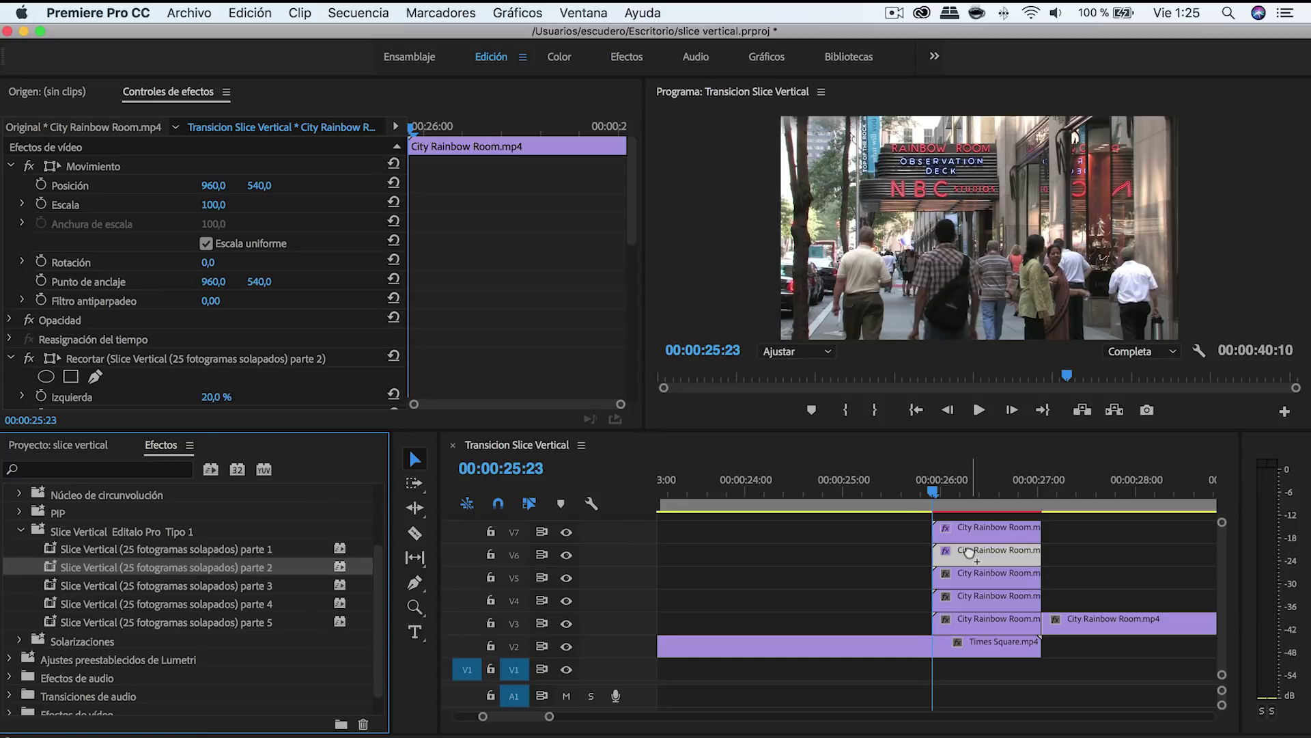
- Apply parte 3, 4 and 5 to the V5, V4 and V3 clips, then preview the slice transition
left_click_drag(198, 585, 1005, 575)
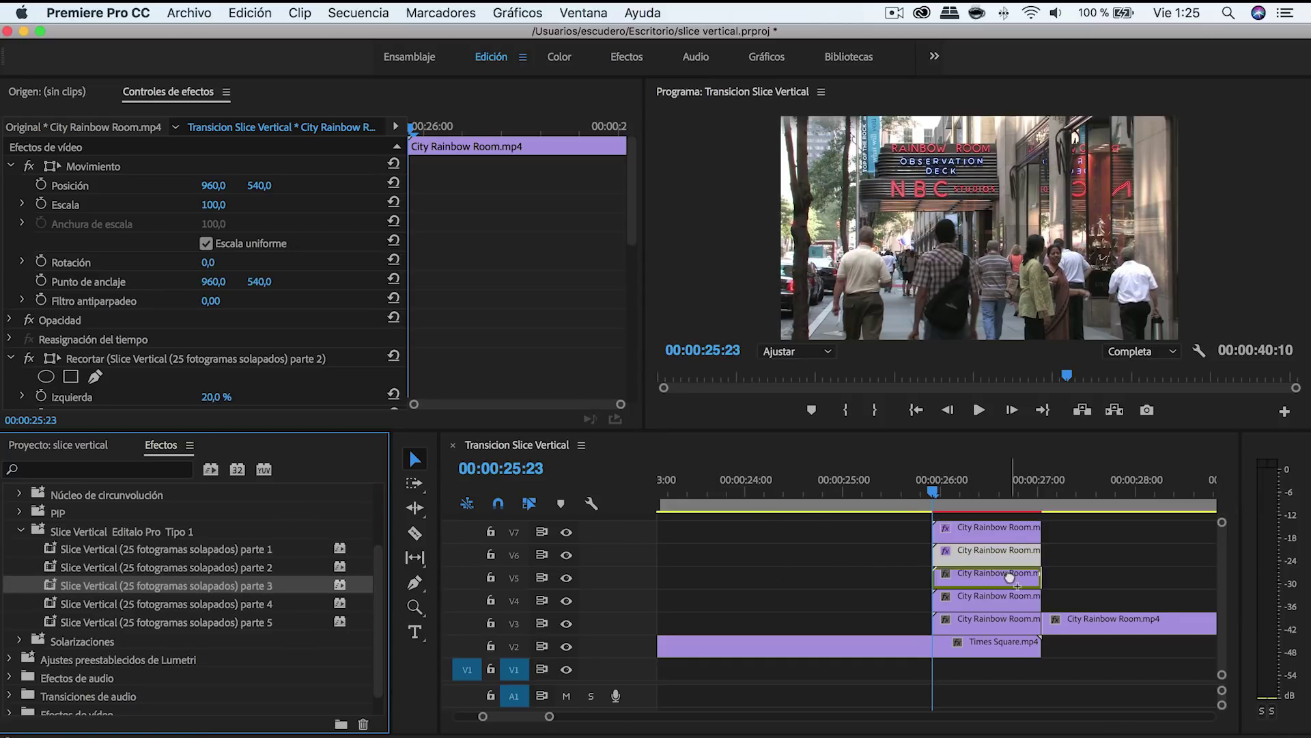
left_click(174, 608)
mouse_move(175, 609)
left_mouse_down()
mouse_move(984, 601)
mouse_move(937, 626)
left_mouse_up()
left_click(161, 627)
left_click(907, 599)
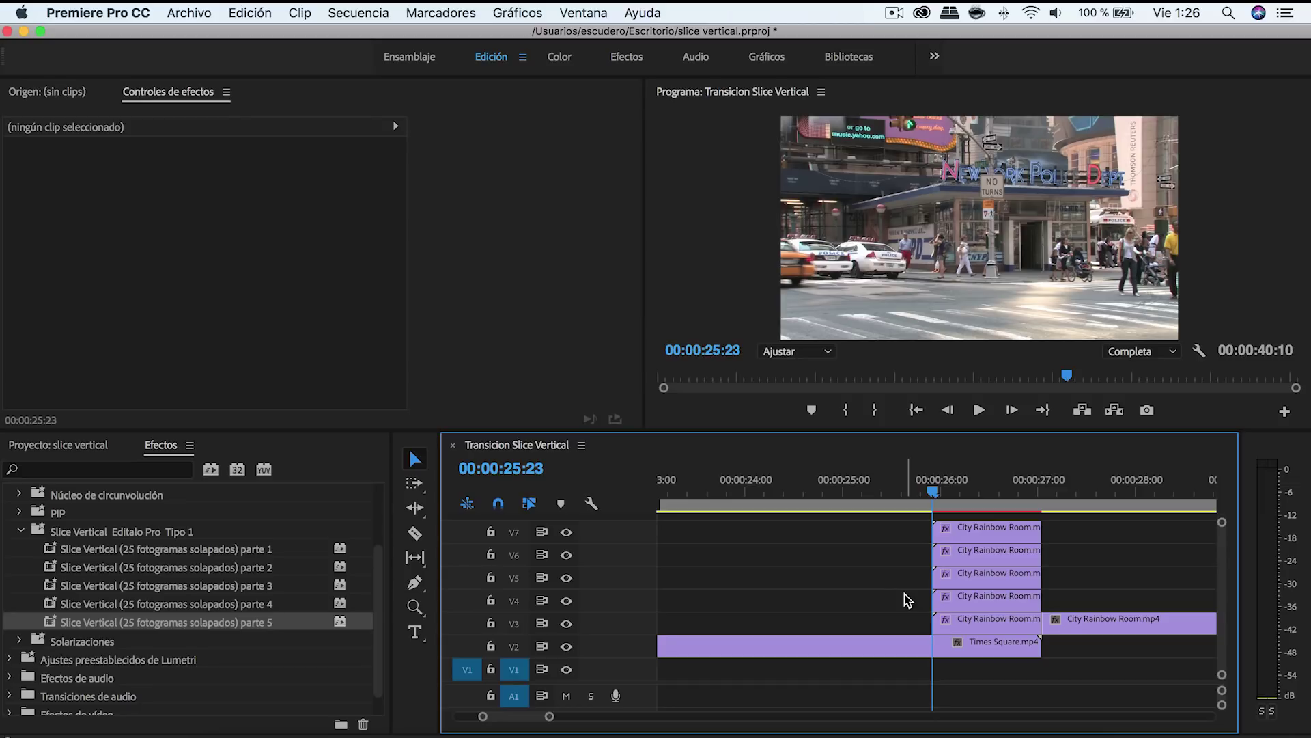
left_click_drag(933, 486, 1094, 486)
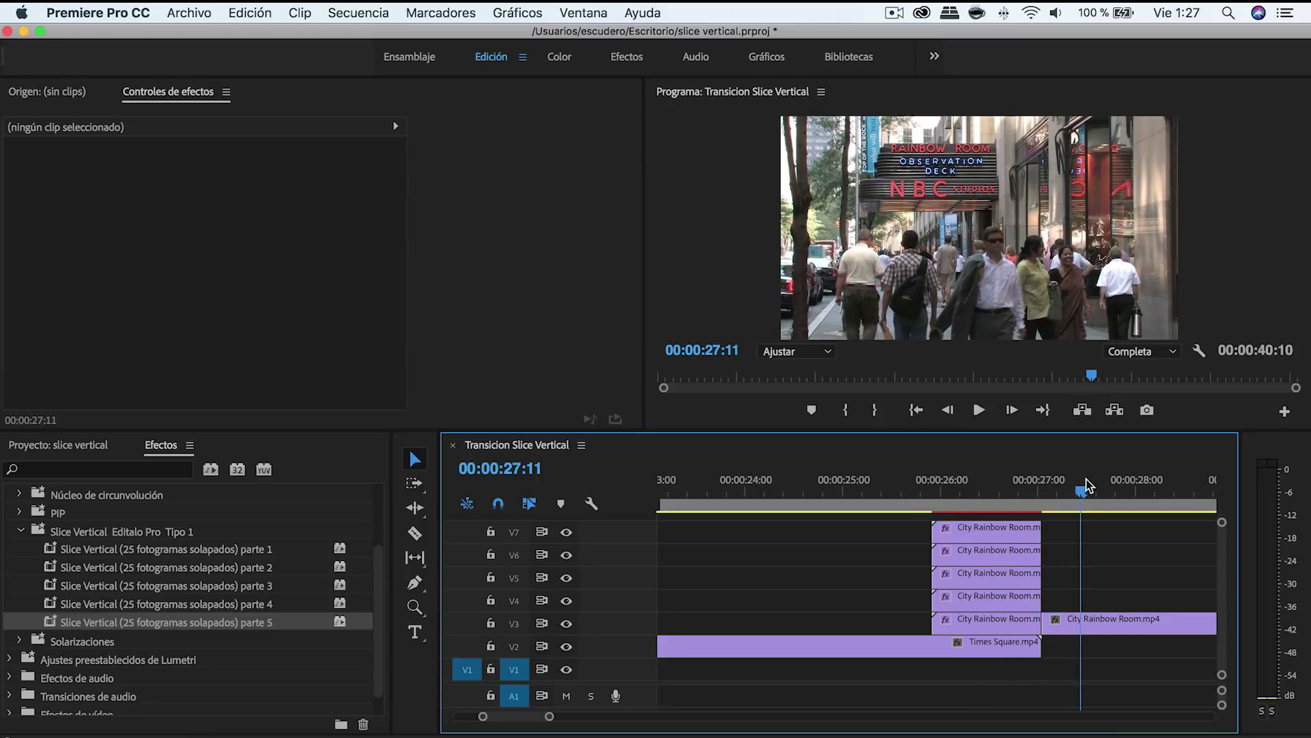